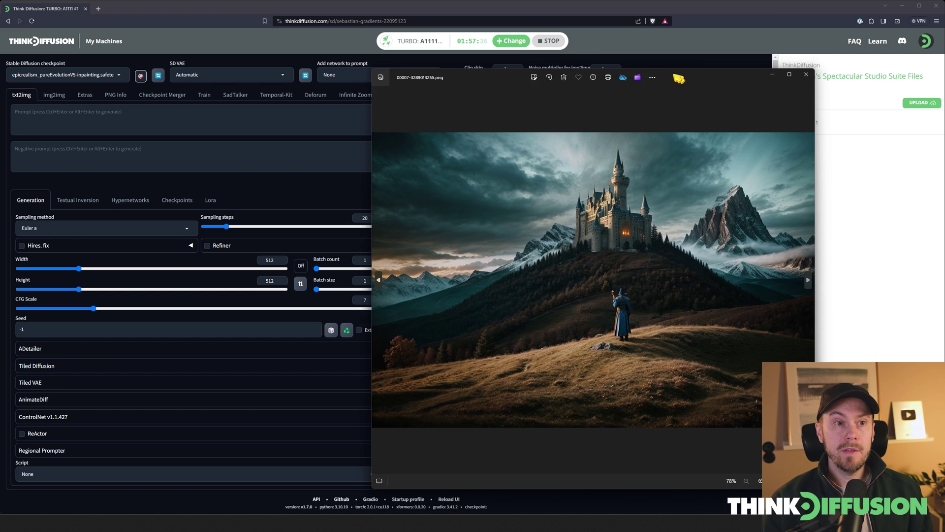
- Move the Photos window left and zoom in on the wizard and the castle above him
drag(678, 77, 494, 54)
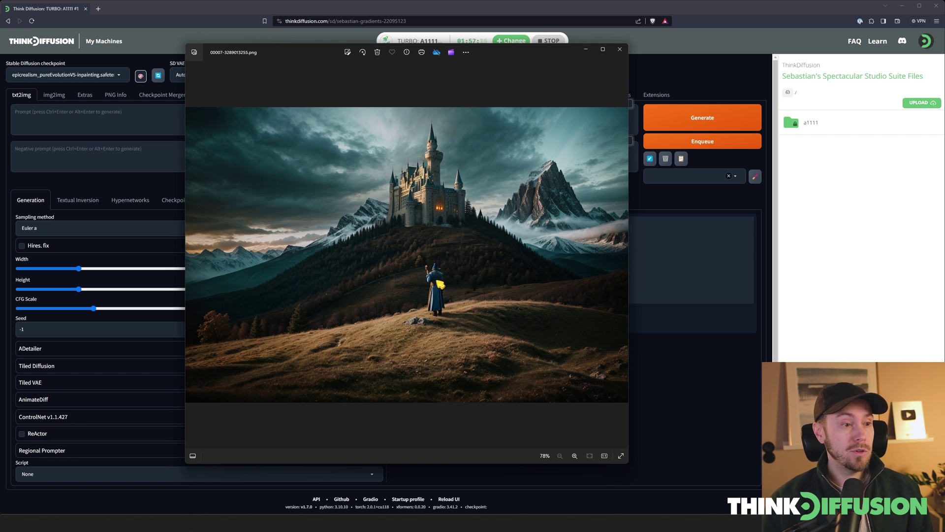
scroll(440, 285, up, 10)
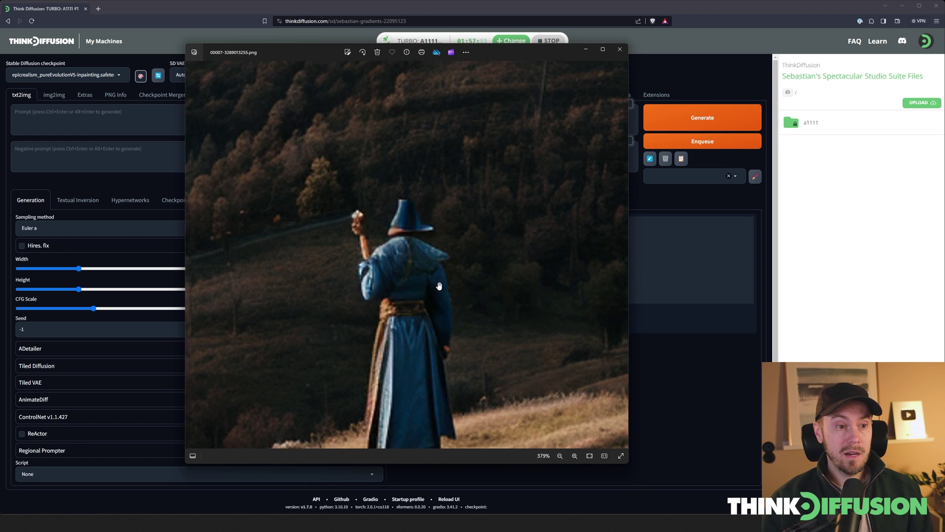
scroll(417, 203, down, 1)
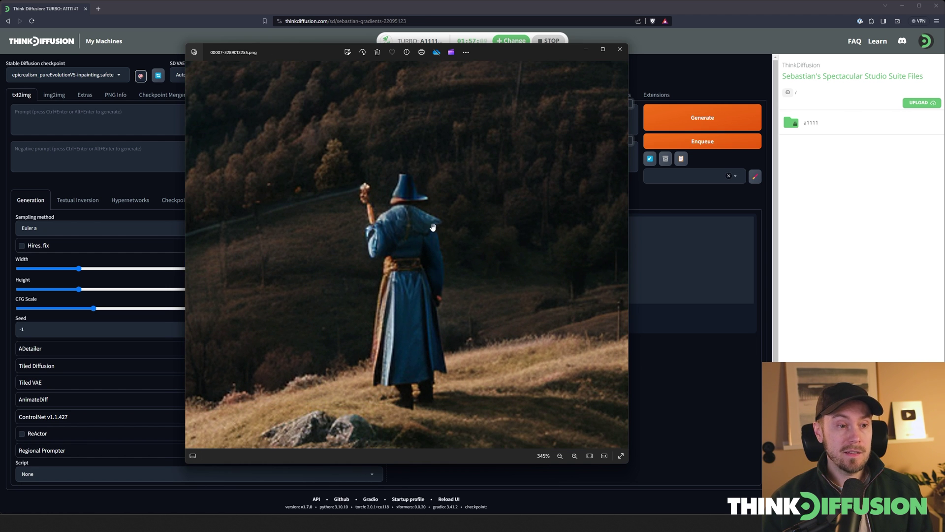
drag(449, 241, 449, 315)
drag(449, 158, 386, 212)
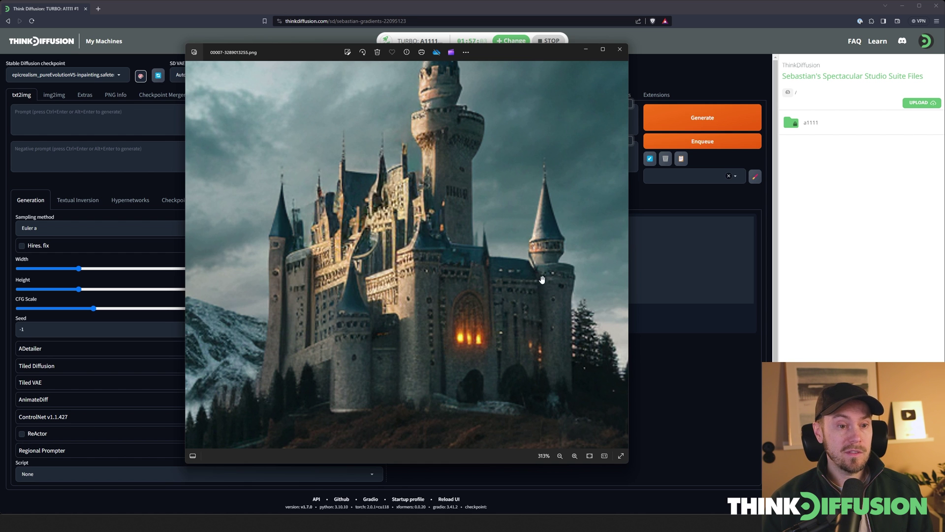
- Zoom and pan across the right-hand mountain to inspect its detail
scroll(542, 279, down, 8)
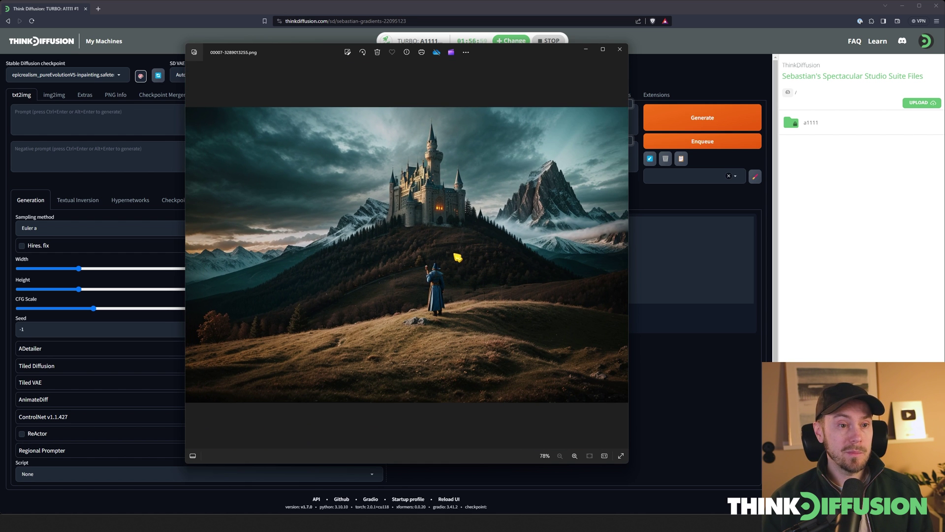
scroll(431, 191, up, 6)
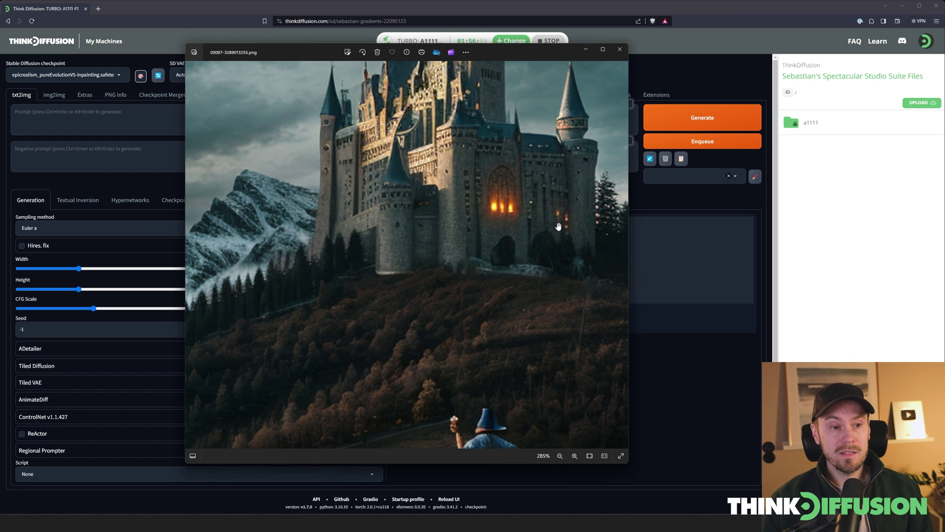
scroll(552, 241, down, 5)
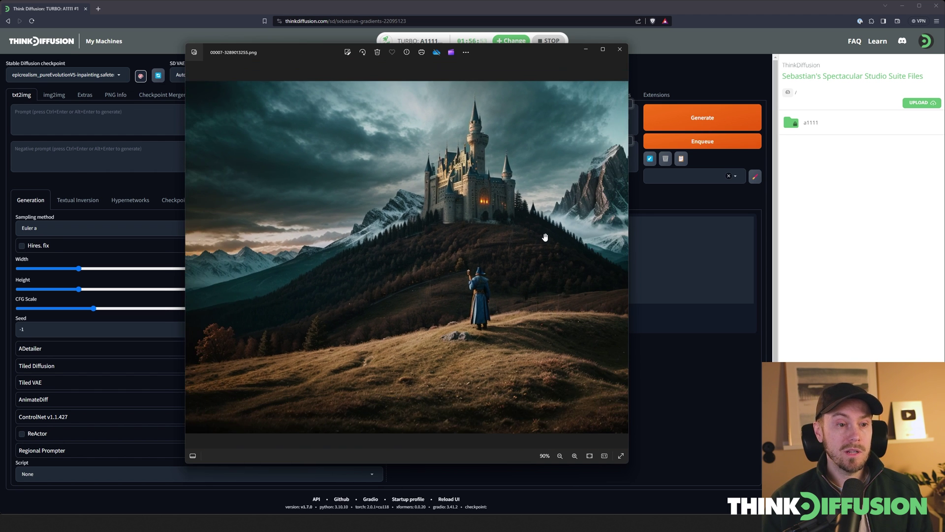
scroll(577, 143, right, 3)
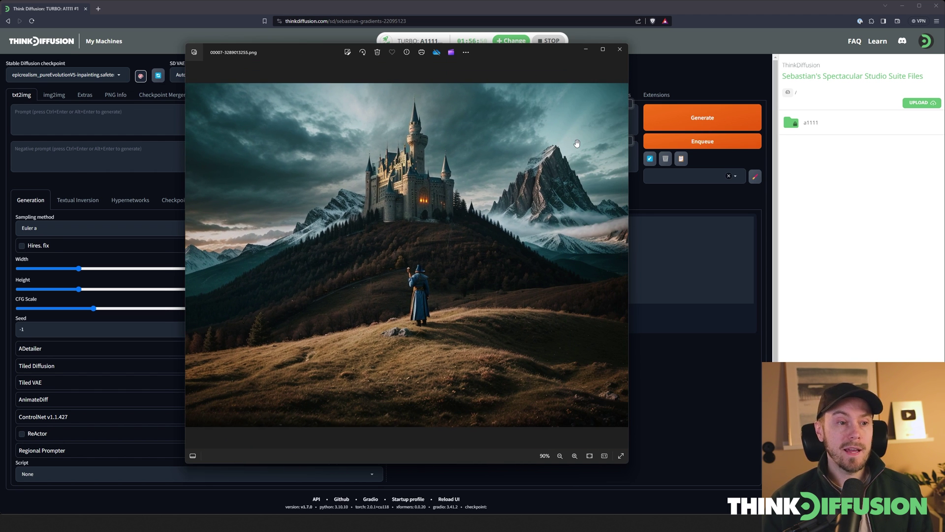
scroll(577, 143, right, 1)
scroll(542, 163, up, 5)
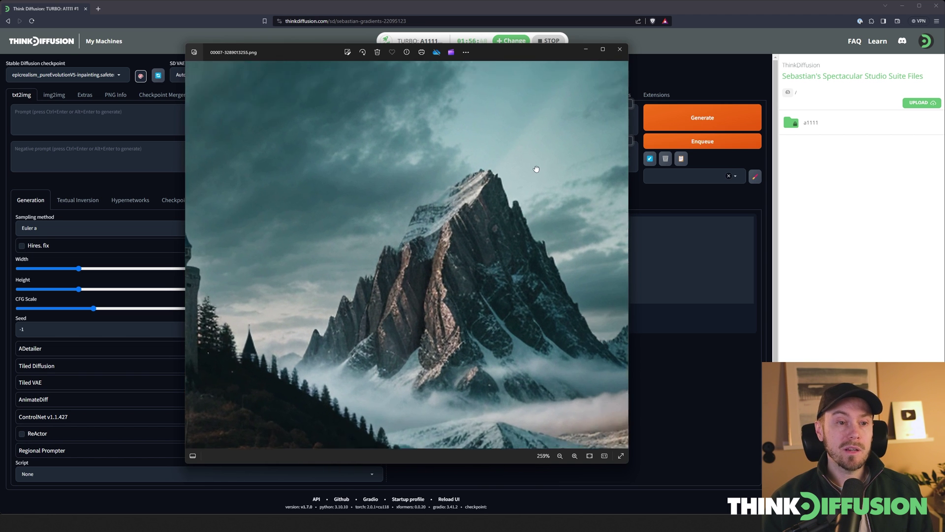
drag(536, 169, 480, 202)
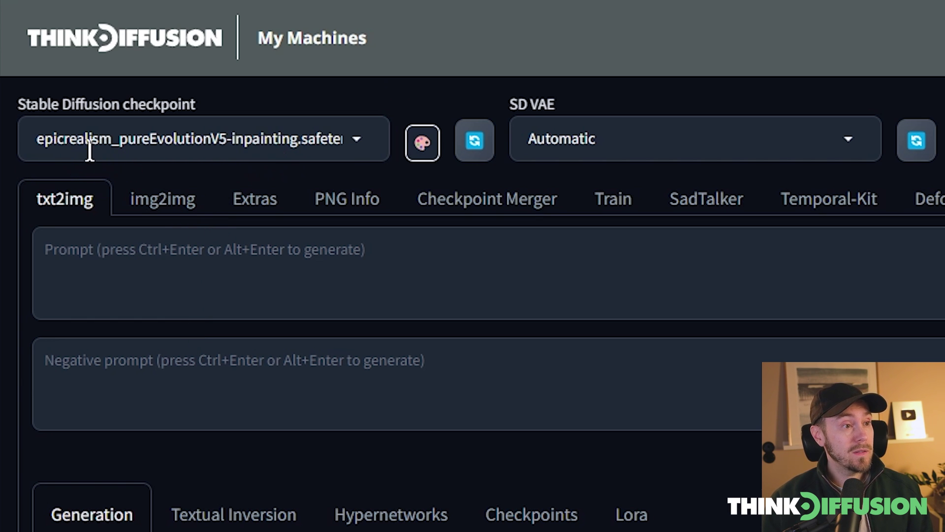
click(194, 142)
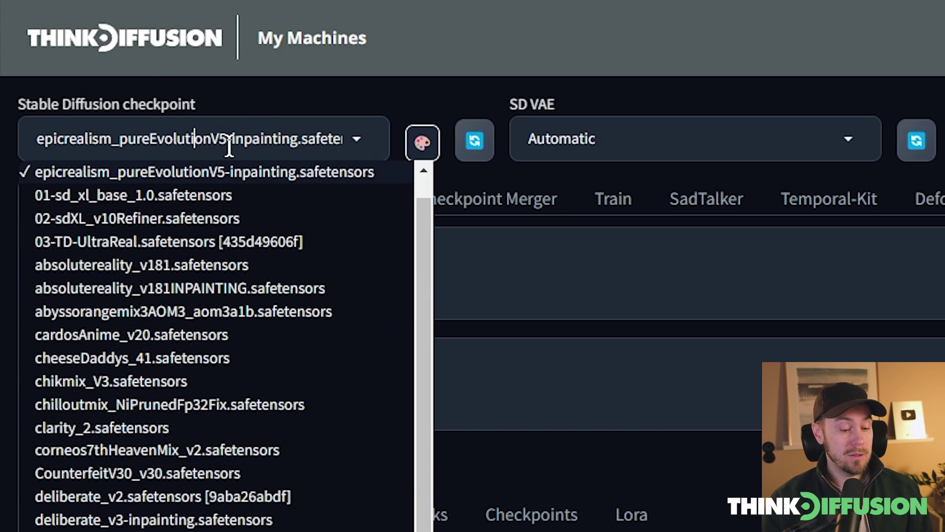
key(ctrl+a)
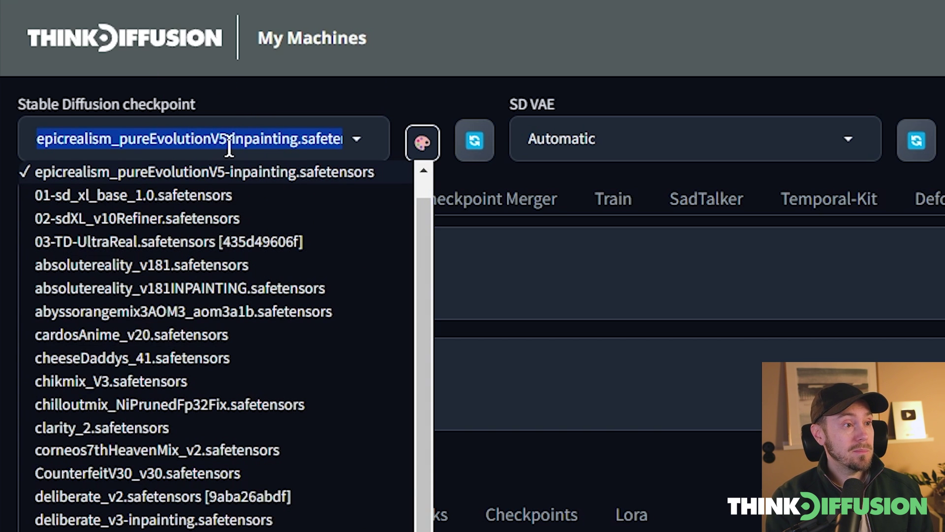
text(inpain)
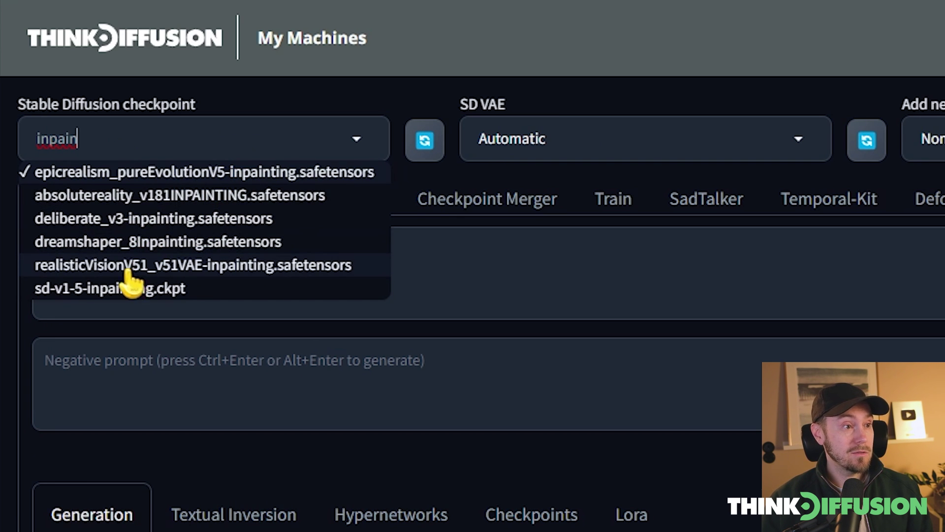
click(138, 172)
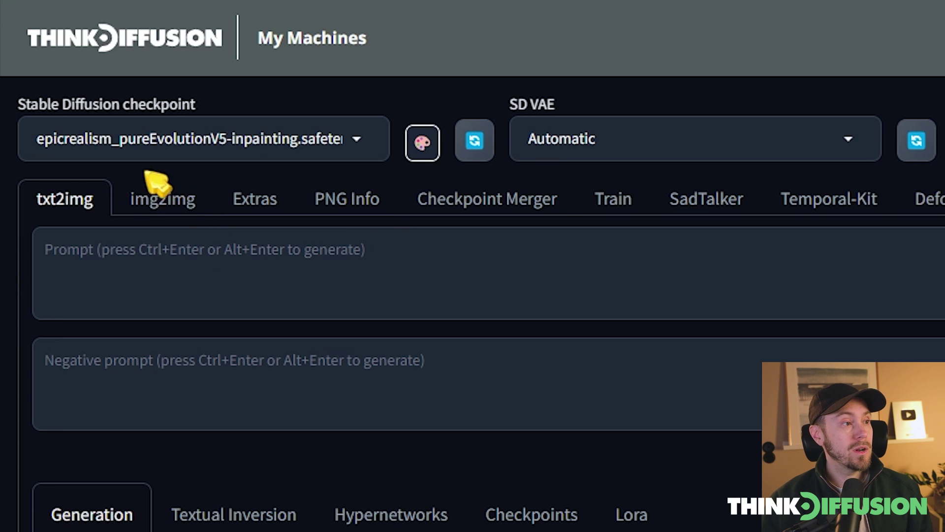
- Upload the castle-and-wizard image into the img2img Inpaint tab
click(173, 202)
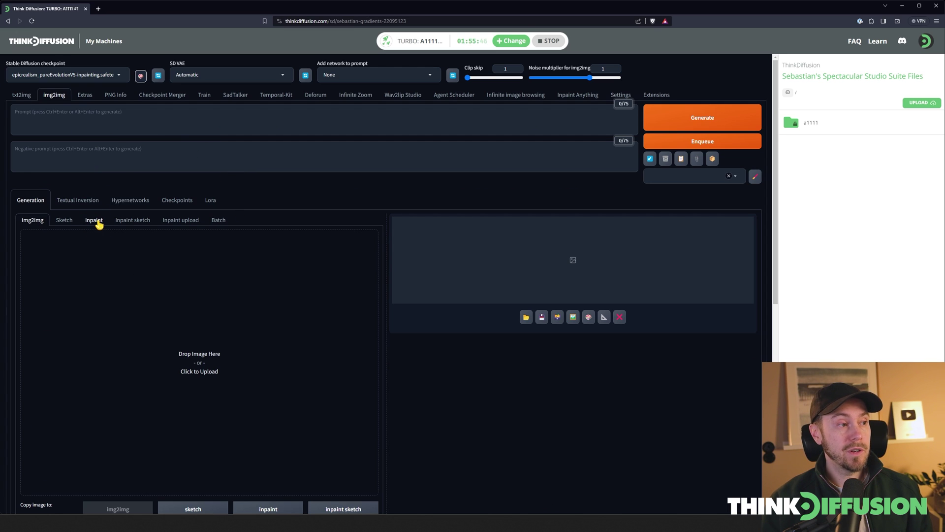
click(95, 221)
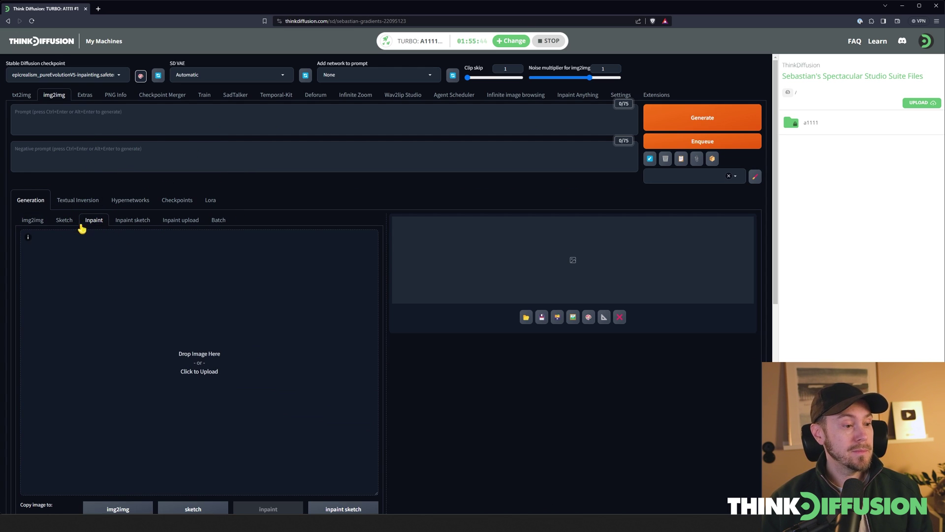
drag(65, 432, 200, 366)
scroll(464, 392, down, 1)
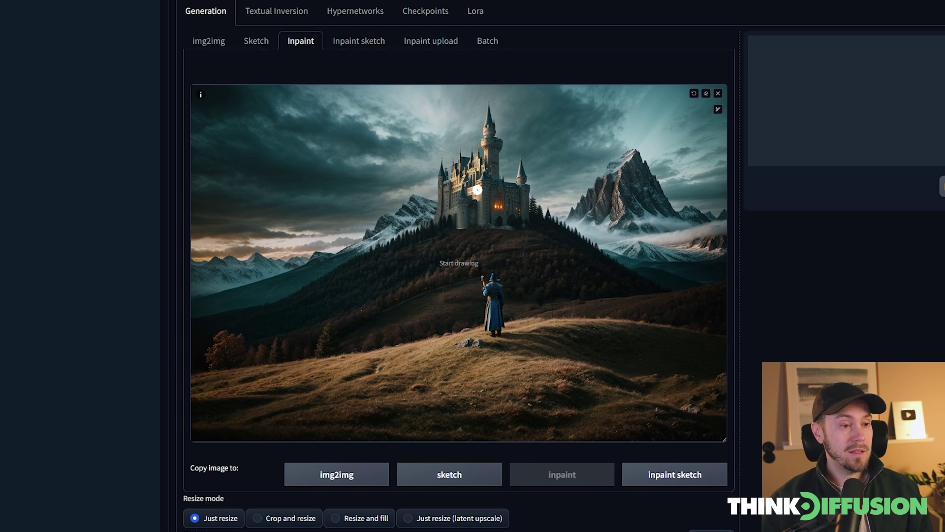
- Paint and clear a trial mask, shrink the brush, and enlarge the canvas
mouse_move(472, 229)
mouse_down()
mouse_move(499, 197)
mouse_move(491, 180)
mouse_move(513, 181)
mouse_move(485, 126)
mouse_move(485, 208)
mouse_up()
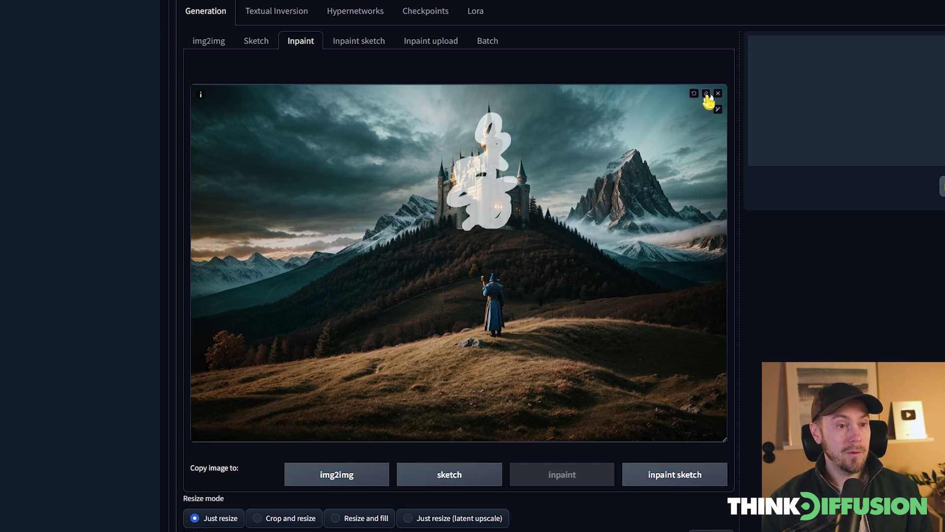
click(707, 94)
click(718, 109)
drag(686, 110, 678, 110)
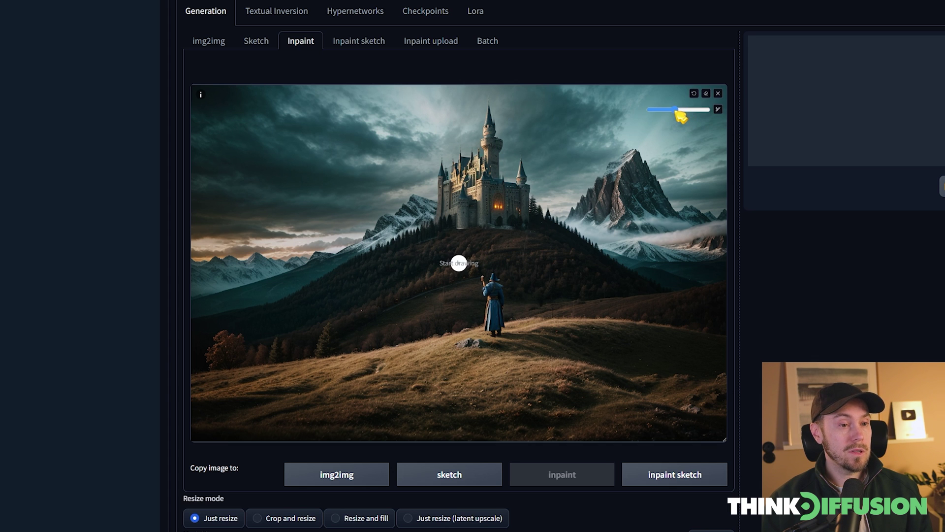
key(s)
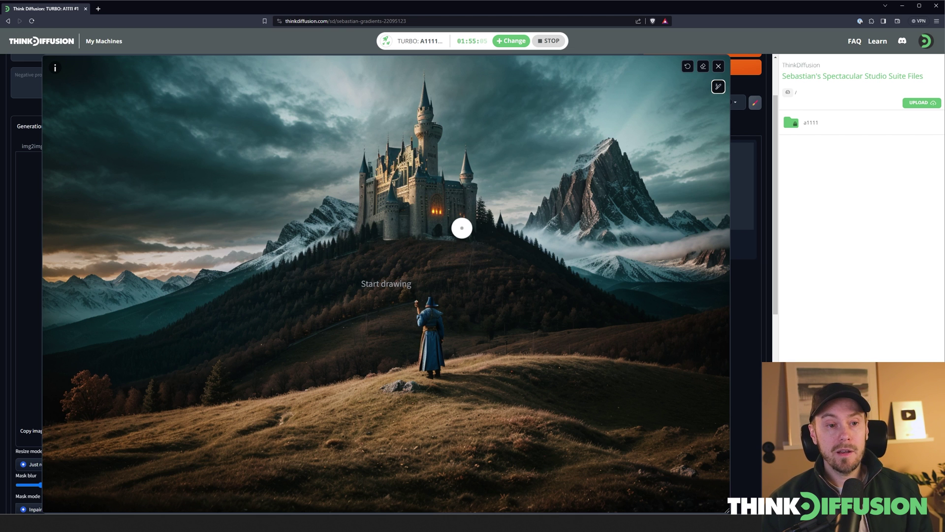
- Mask the castle's base and walls, then its top and right spires with a smaller brush
mouse_move(390, 234)
mouse_down()
mouse_move(369, 225)
mouse_move(368, 155)
mouse_move(394, 145)
mouse_move(416, 145)
mouse_move(428, 172)
mouse_move(391, 167)
mouse_move(379, 192)
mouse_move(469, 188)
mouse_move(404, 181)
mouse_move(392, 202)
mouse_move(453, 209)
mouse_move(453, 217)
mouse_move(423, 213)
mouse_move(470, 180)
mouse_up()
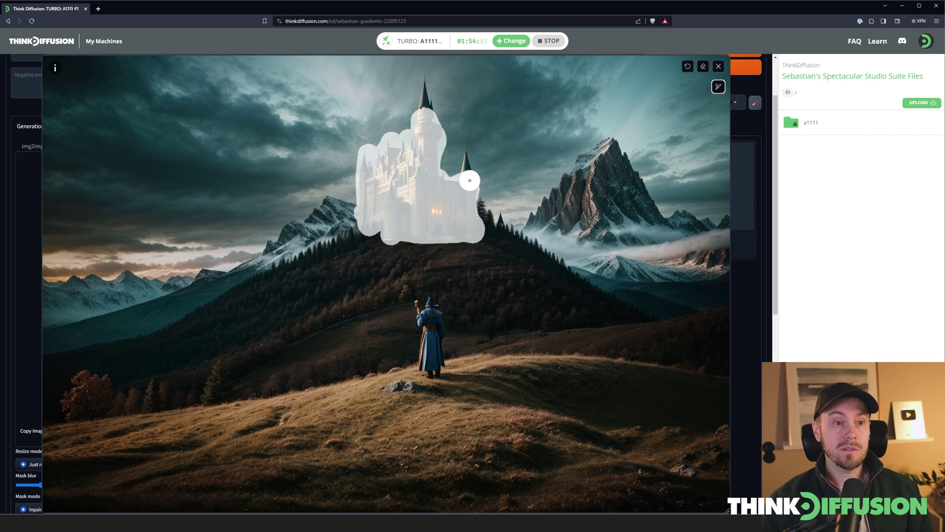
mouse_move(718, 87)
drag(672, 88, 646, 90)
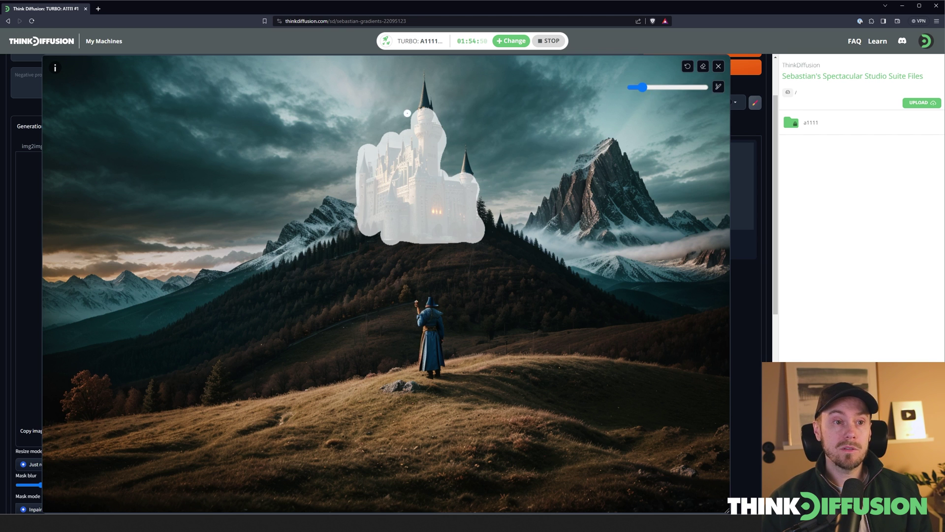
drag(423, 103, 425, 73)
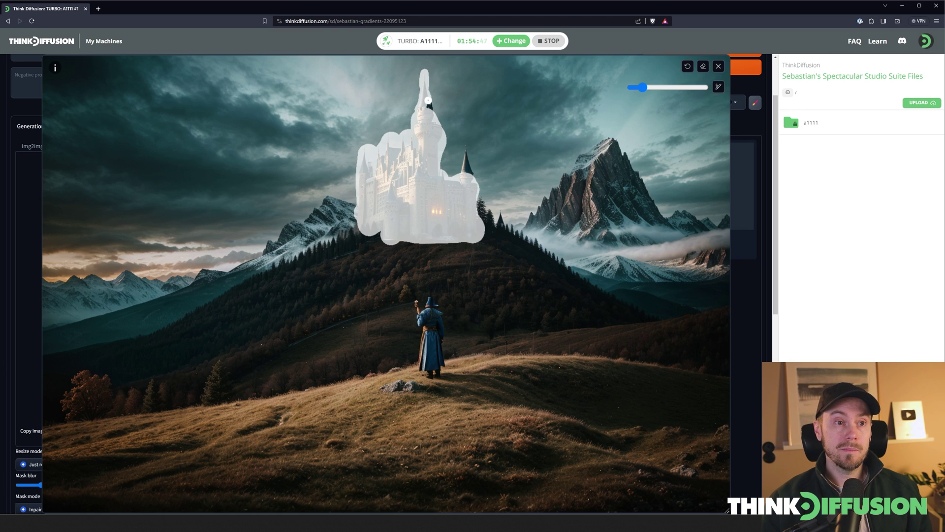
drag(465, 171, 465, 158)
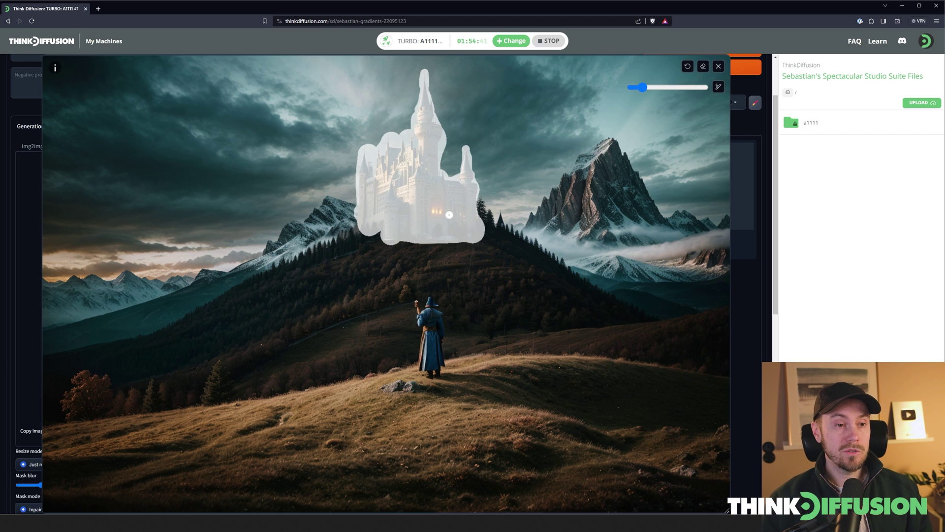
- Enlarge the mask brush again and return the canvas to normal size
scroll(398, 205, up, 8)
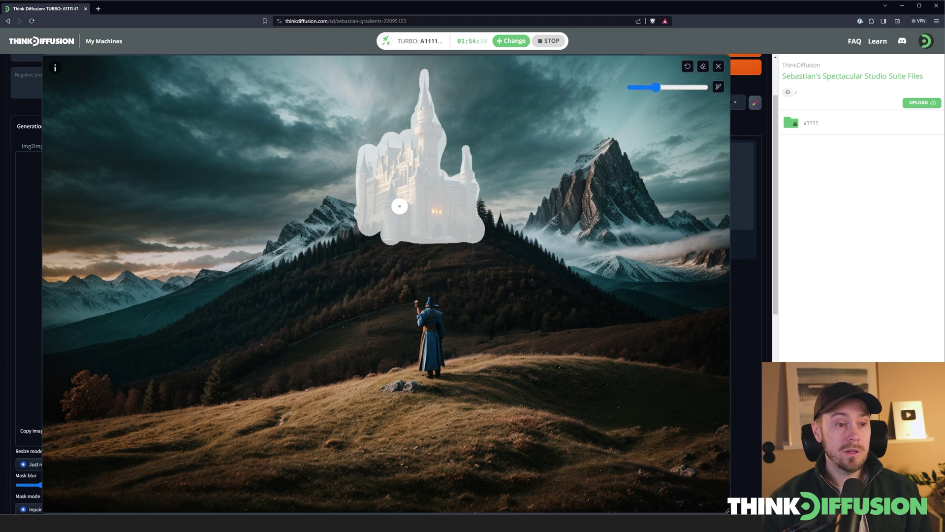
scroll(386, 283, down, 6)
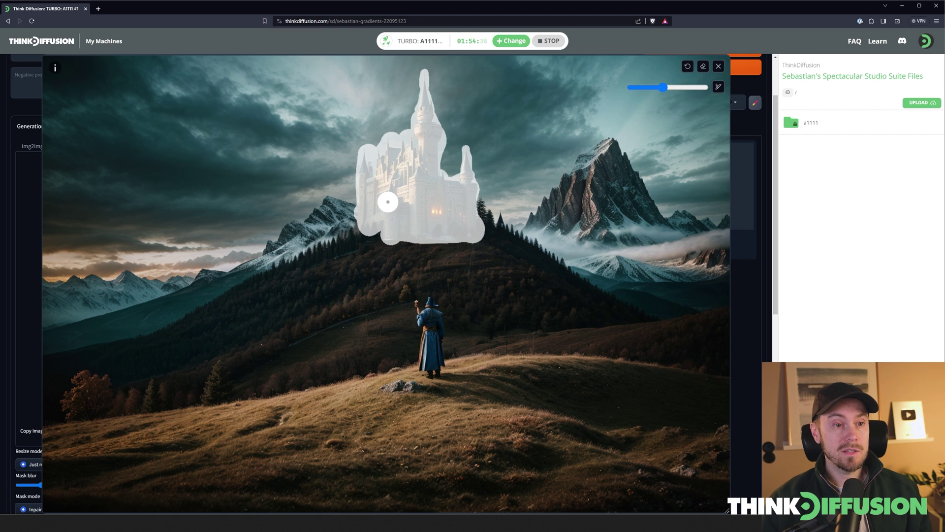
click(664, 87)
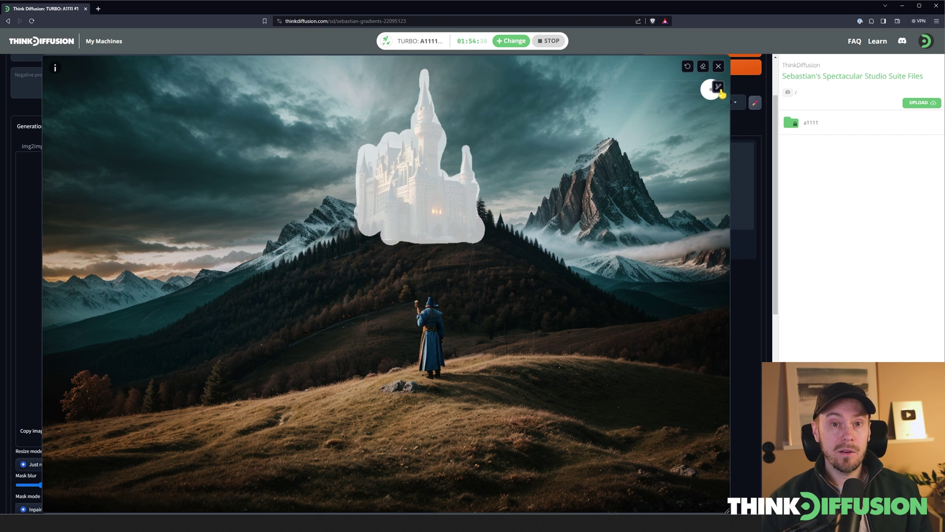
key(s)
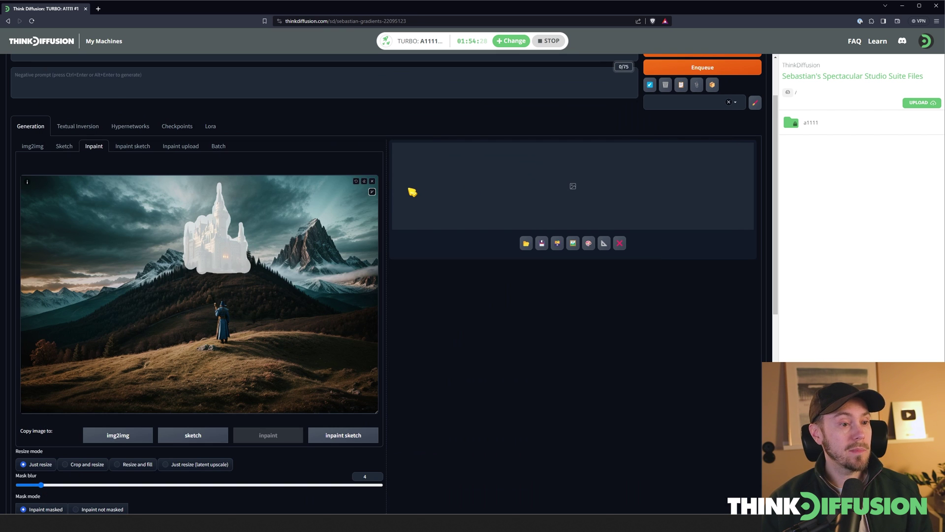
scroll(467, 323, up, 3)
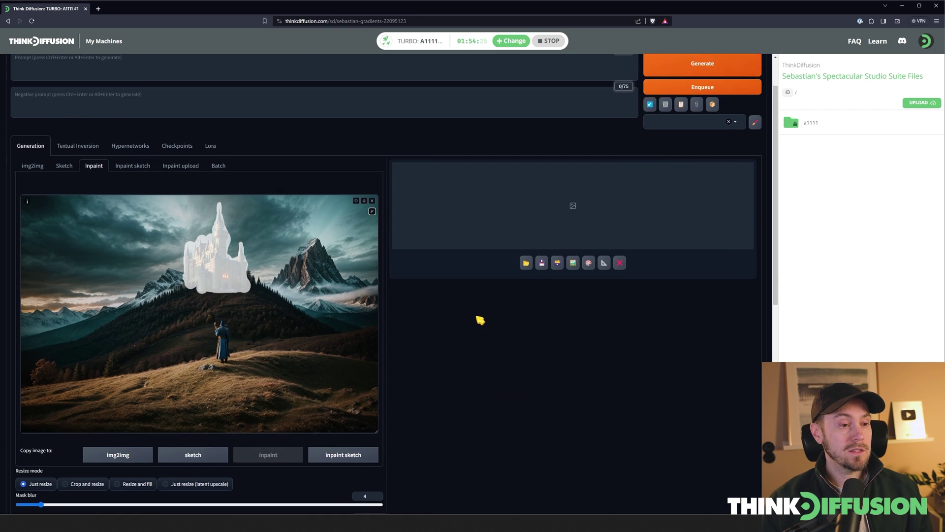
click(62, 120)
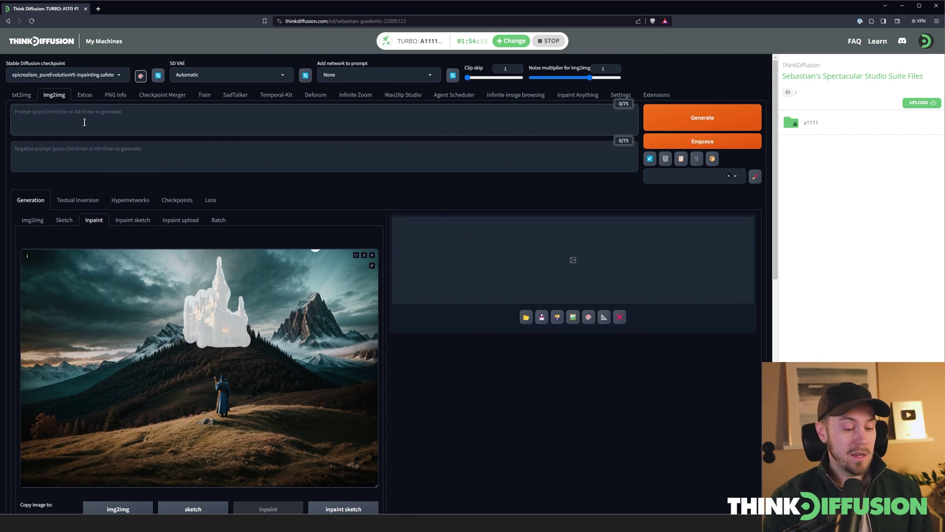
text(fantasy castle)
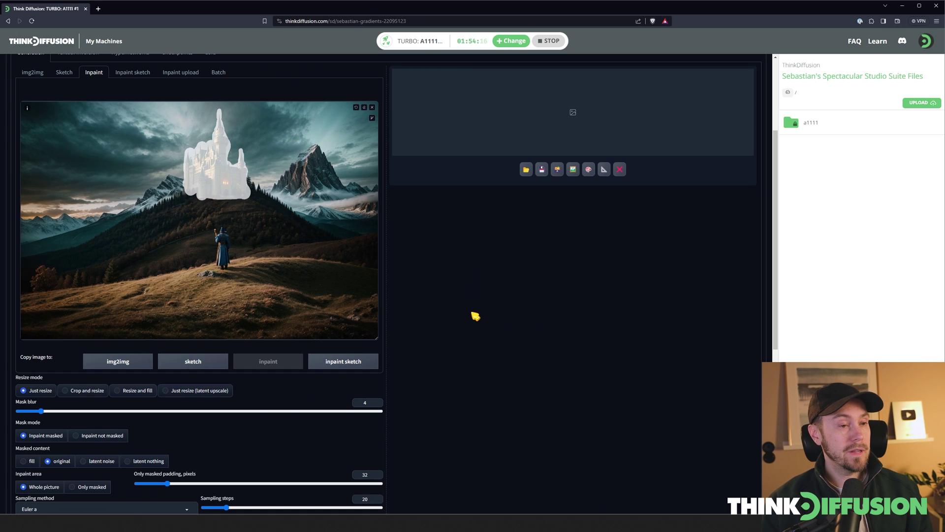
scroll(475, 315, down, 3)
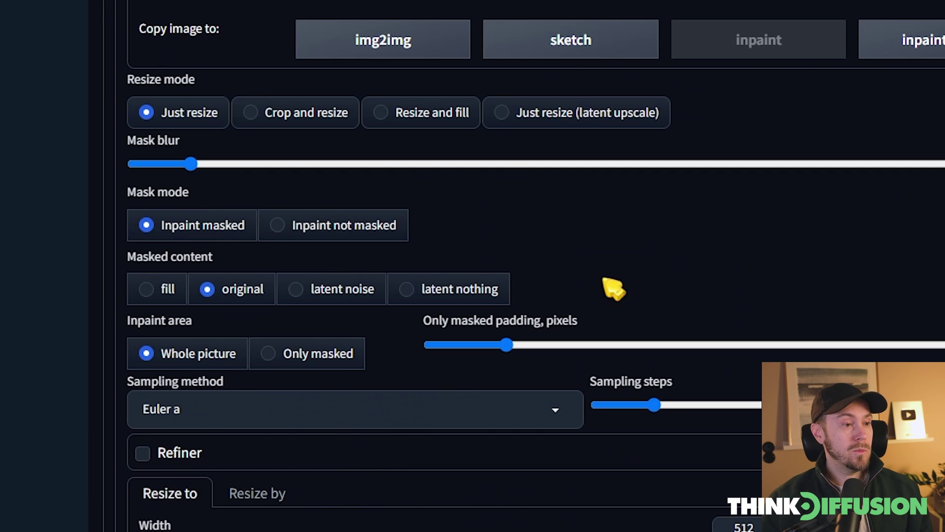
click(190, 227)
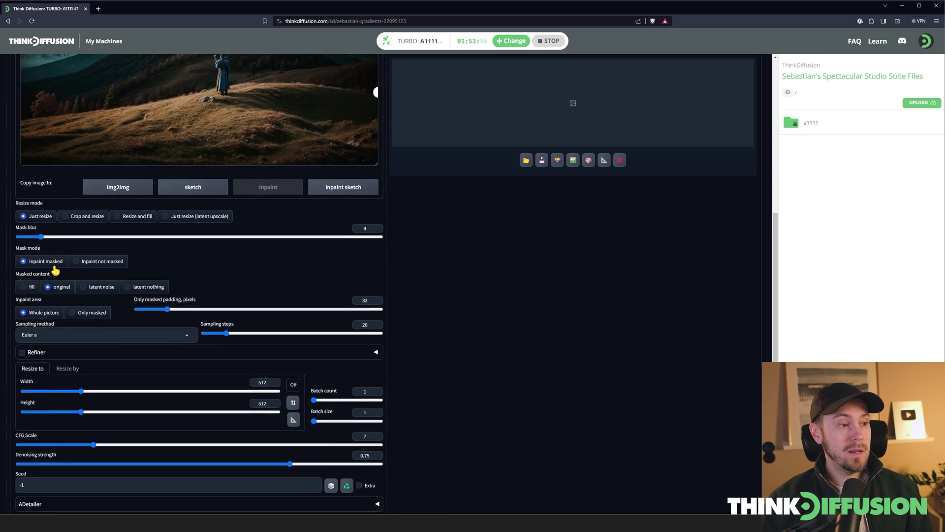
scroll(246, 126, up, 3)
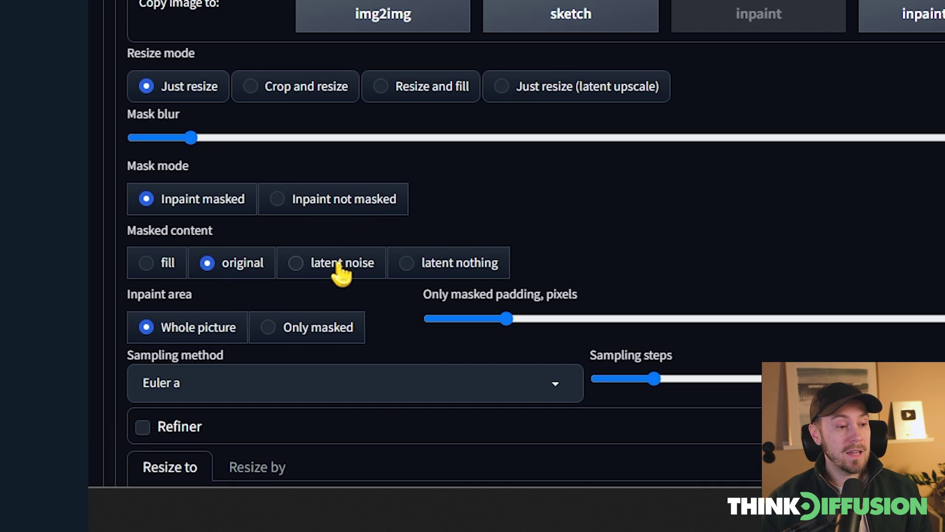
click(95, 426)
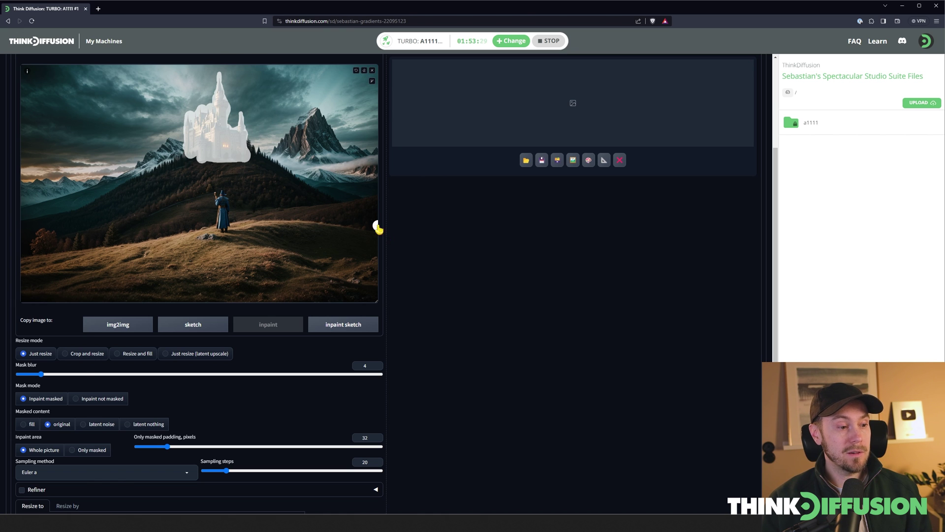
scroll(22, 389, down, 1)
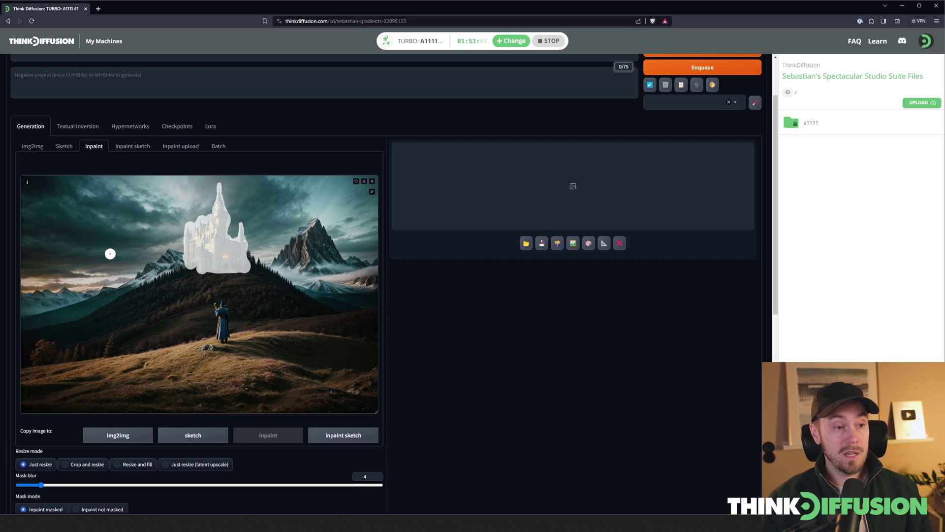
- Set Inpaint area to Only masked
scroll(149, 282, down, 6)
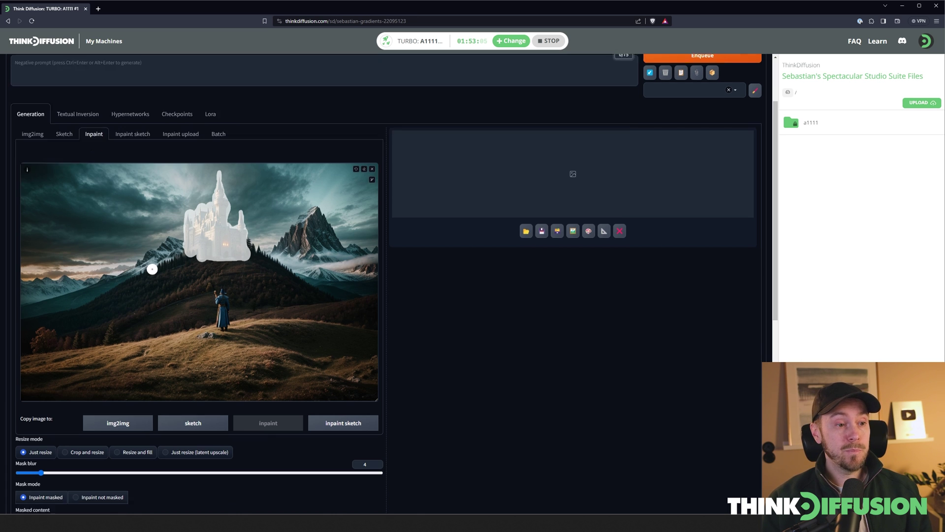
click(82, 216)
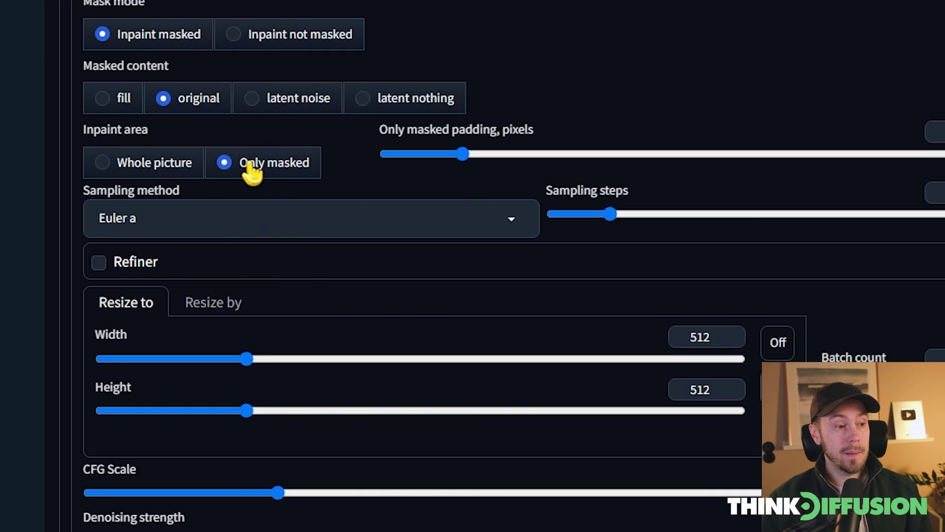
scroll(439, 298, up, 5)
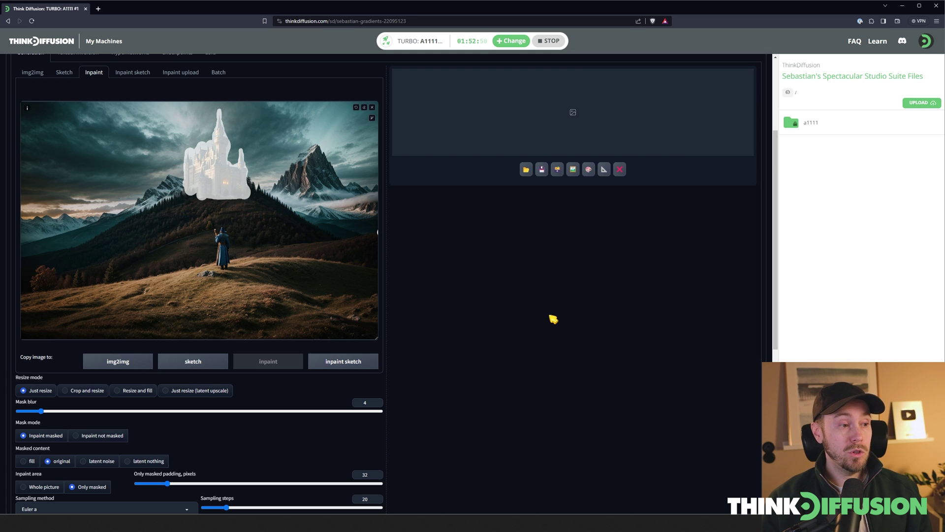
- Raise the sampling steps to 50
scroll(552, 318, down, 4)
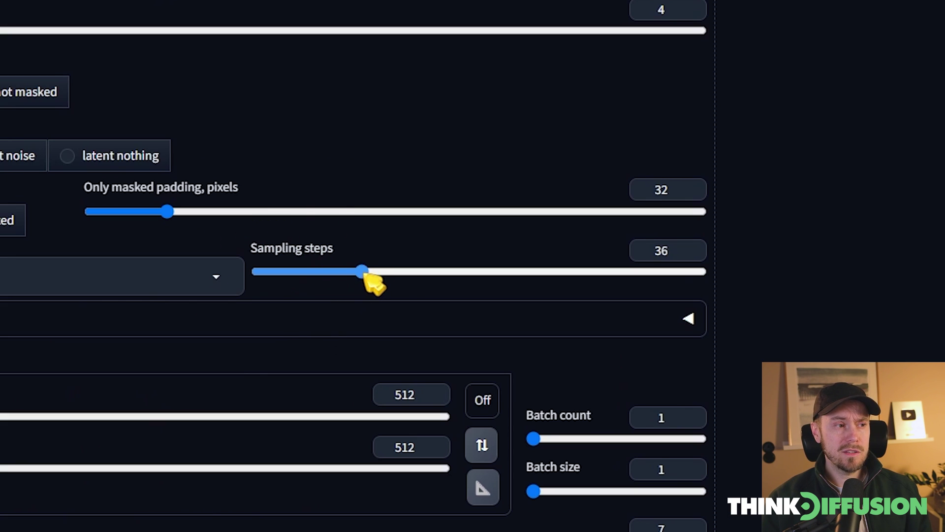
drag(365, 274, 413, 283)
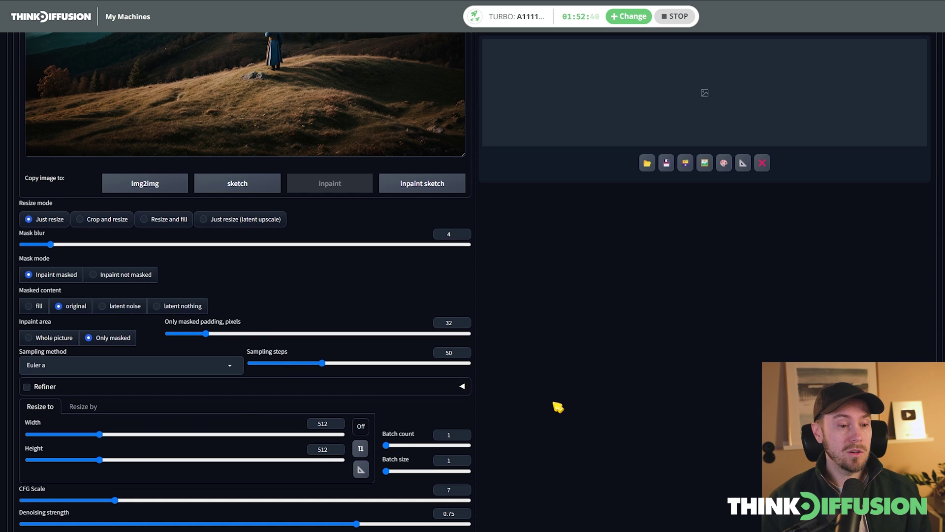
scroll(565, 398, up, 10)
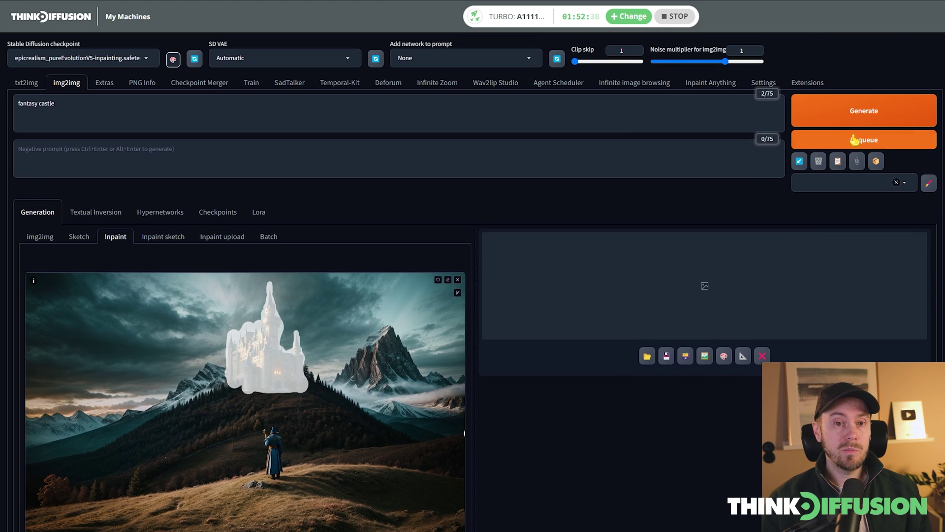
- Generate the 'fantasy castle' inpaint and view the green-spired result full-screen
click(856, 115)
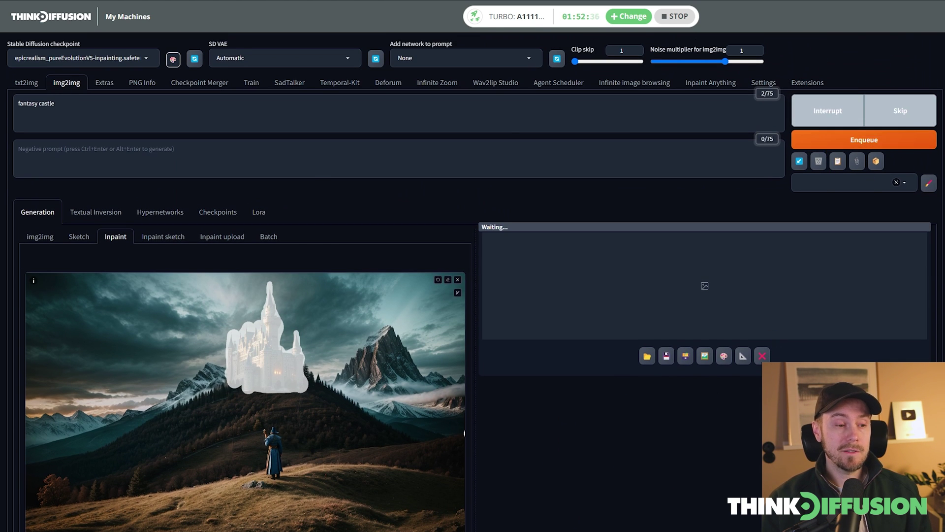
scroll(712, 287, down, 3)
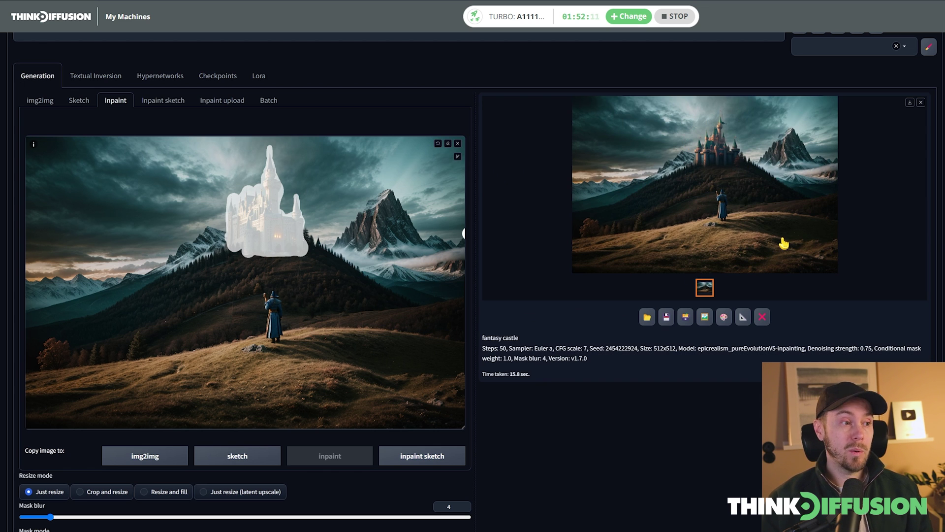
click(768, 226)
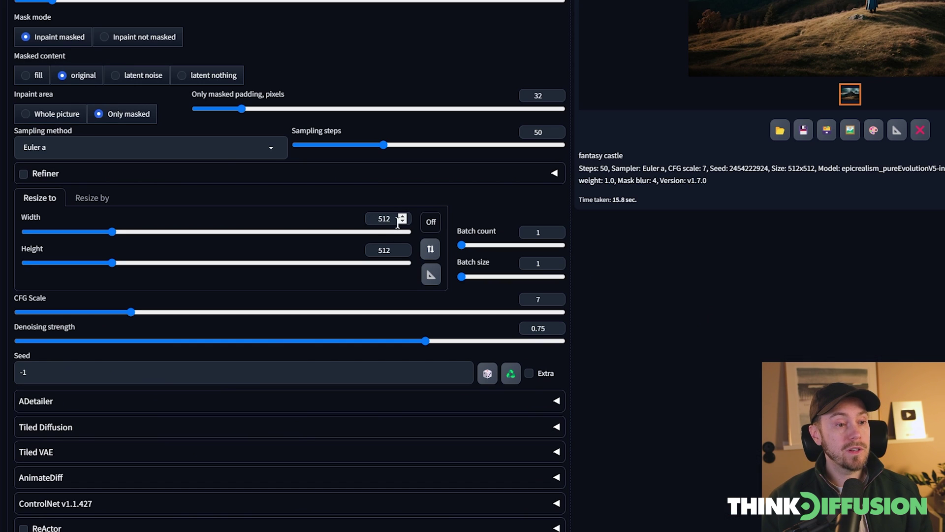
- Enter 768 for both Width and Height
double_click(394, 218)
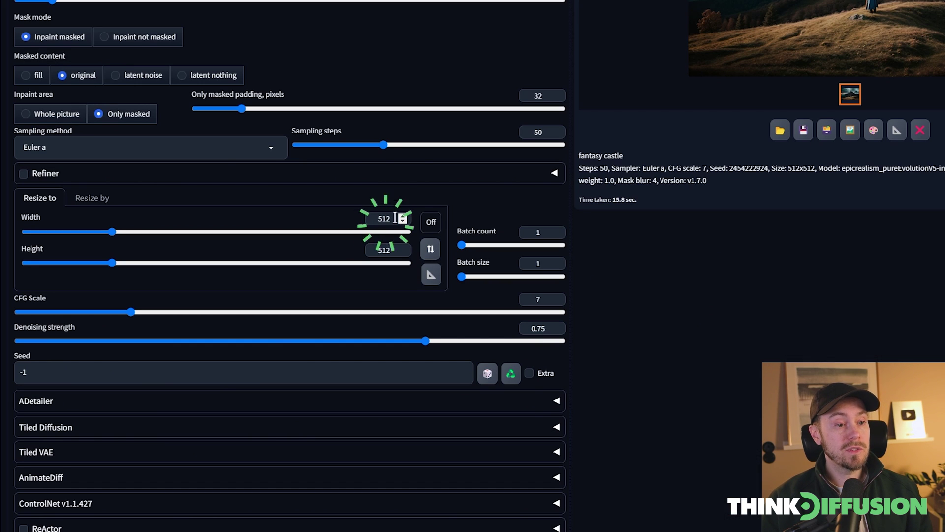
text(768)
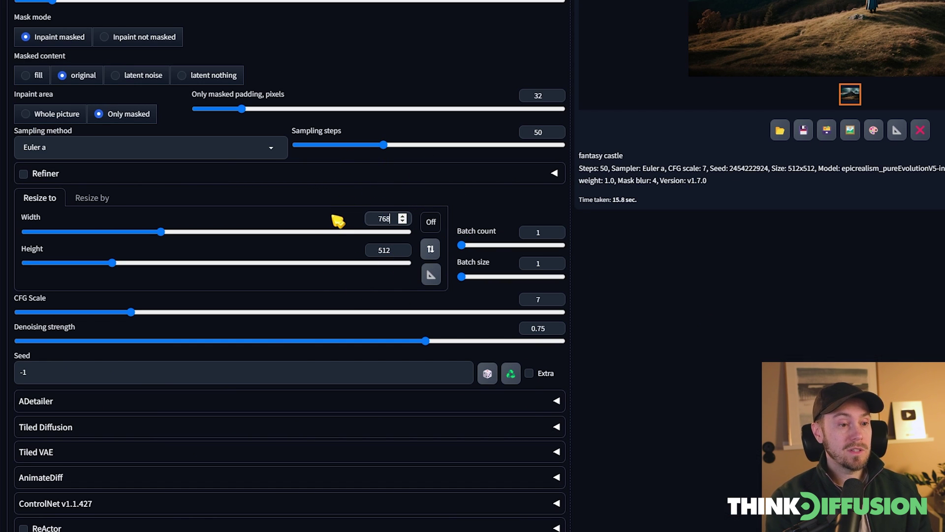
key(Tab)
text(768)
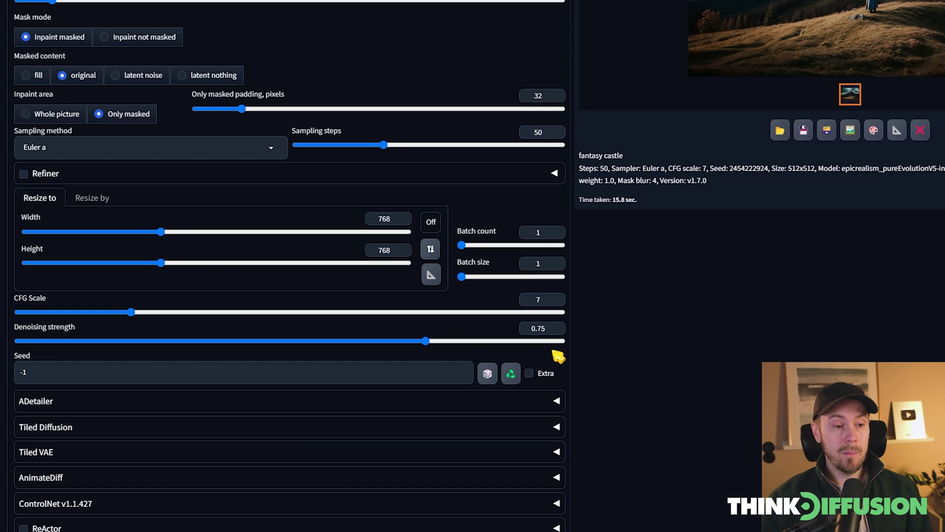
- Set denoising strength to 0 and sampling steps to 25
drag(427, 341, 4, 352)
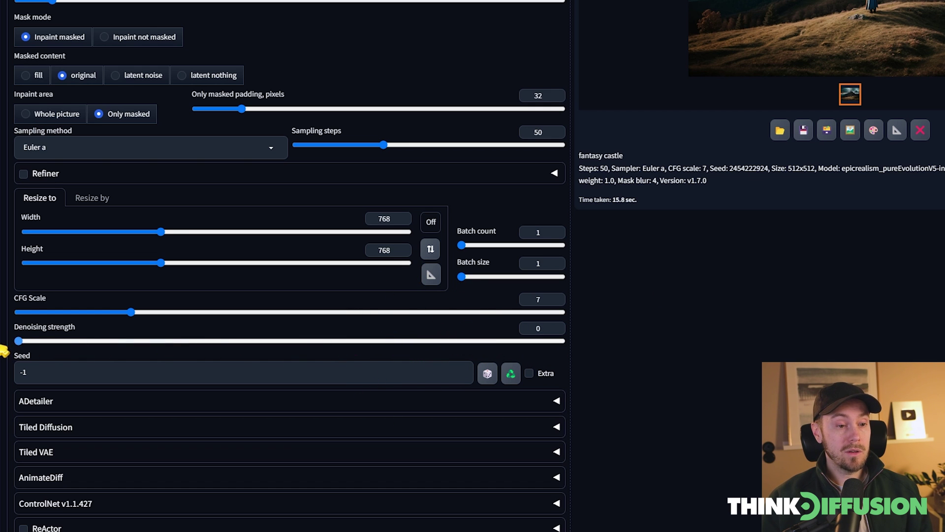
scroll(394, 222, up, 1)
drag(384, 200, 344, 209)
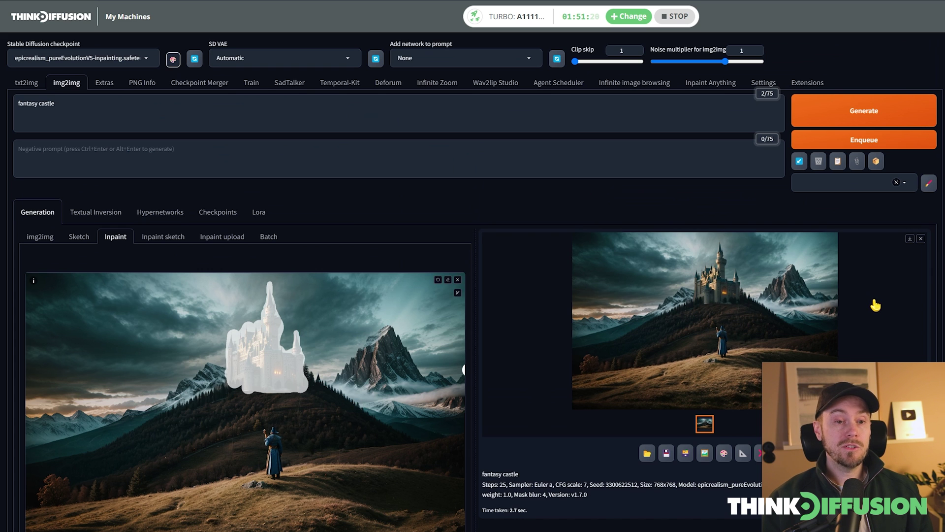
- View the new pale, tall-spired castle render full-screen, then close it
click(730, 289)
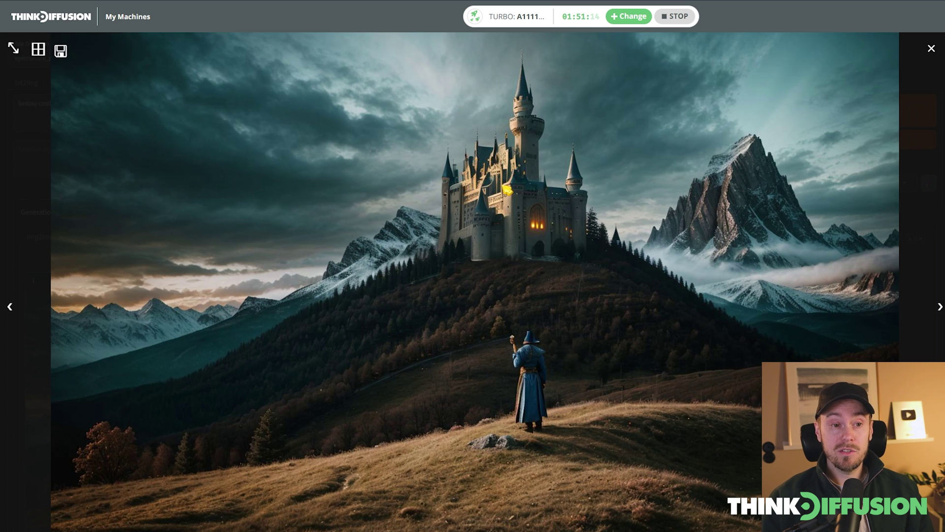
click(560, 415)
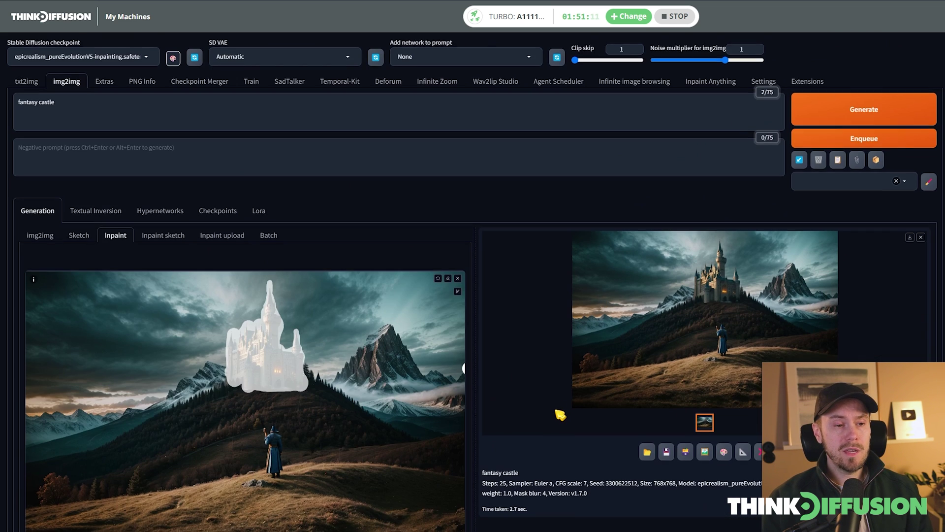
scroll(560, 415, down, 10)
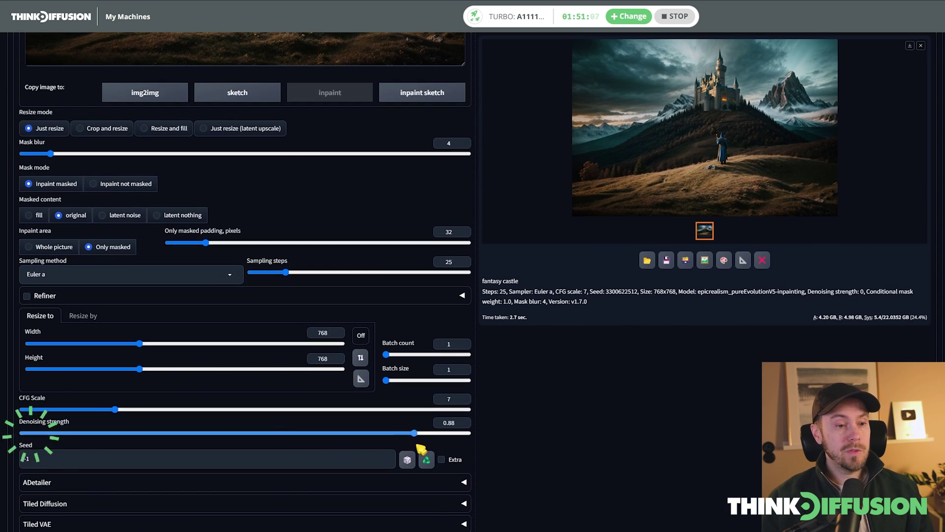
scroll(714, 416, up, 10)
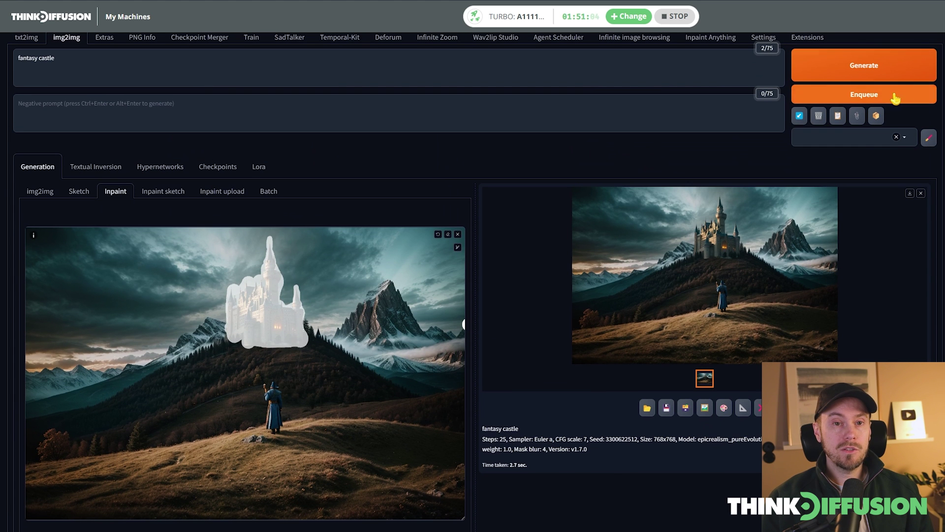
- Regenerate the castle at denoising 1, then at 0.6, viewing each render full-screen
click(893, 68)
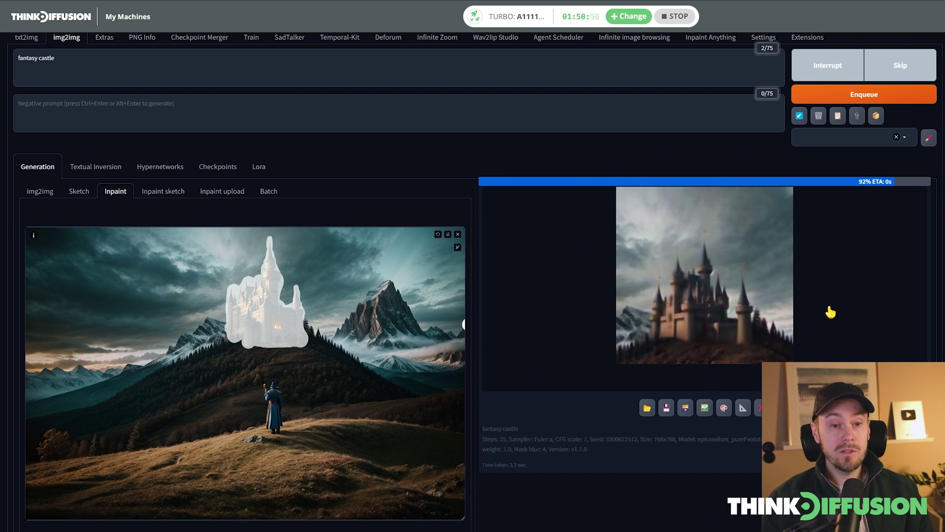
click(703, 244)
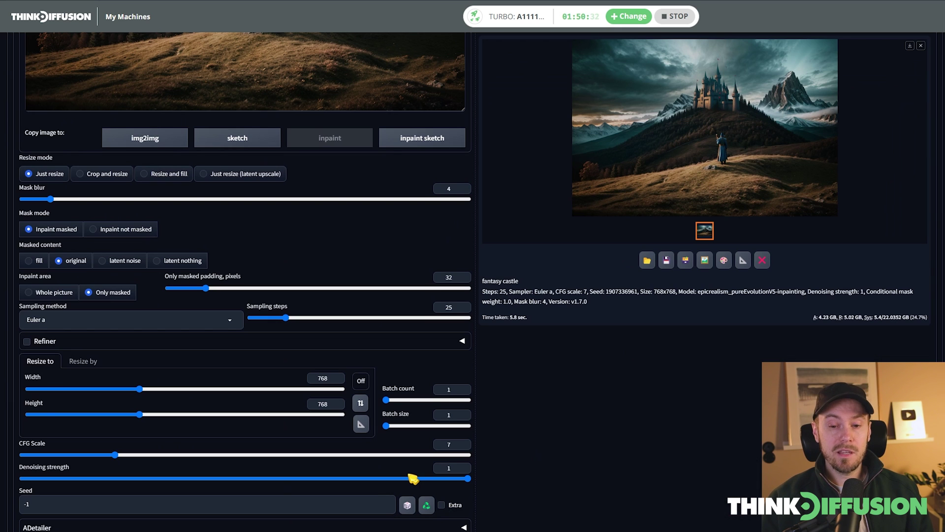
click(290, 479)
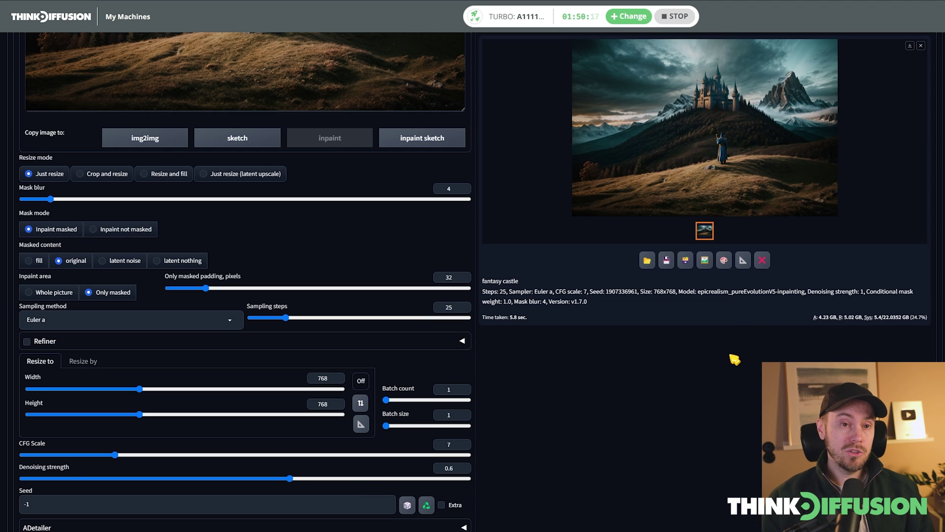
scroll(781, 313, up, 3)
scroll(782, 315, up, 7)
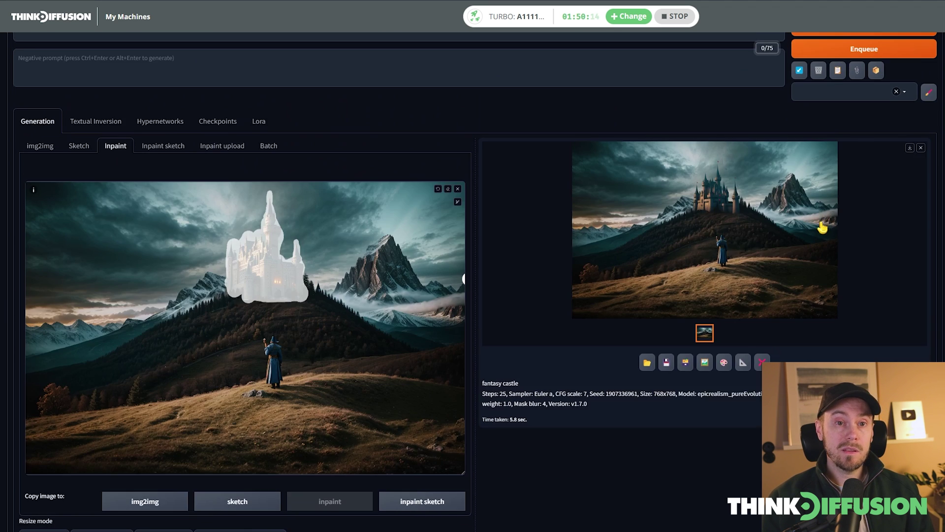
click(846, 111)
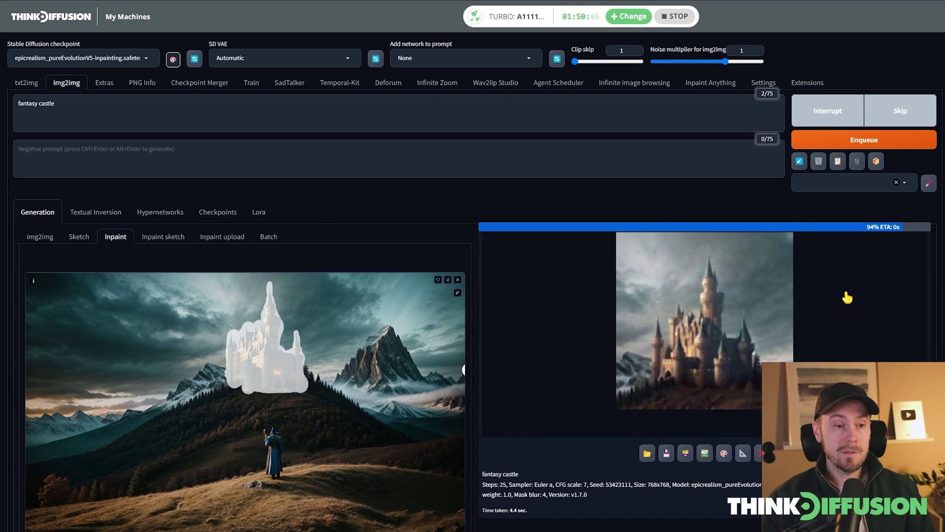
click(699, 296)
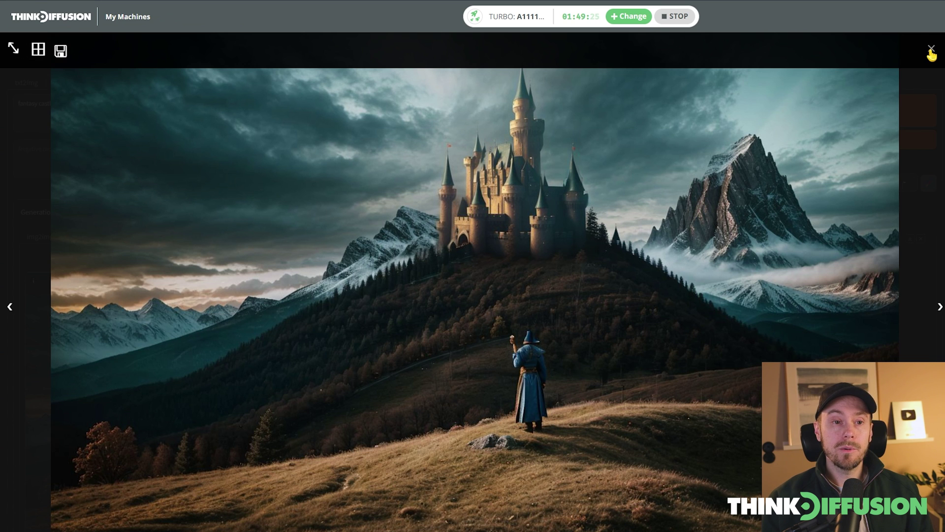
- Apply the Original Photo Style and Default_Negative prompt styles
click(931, 50)
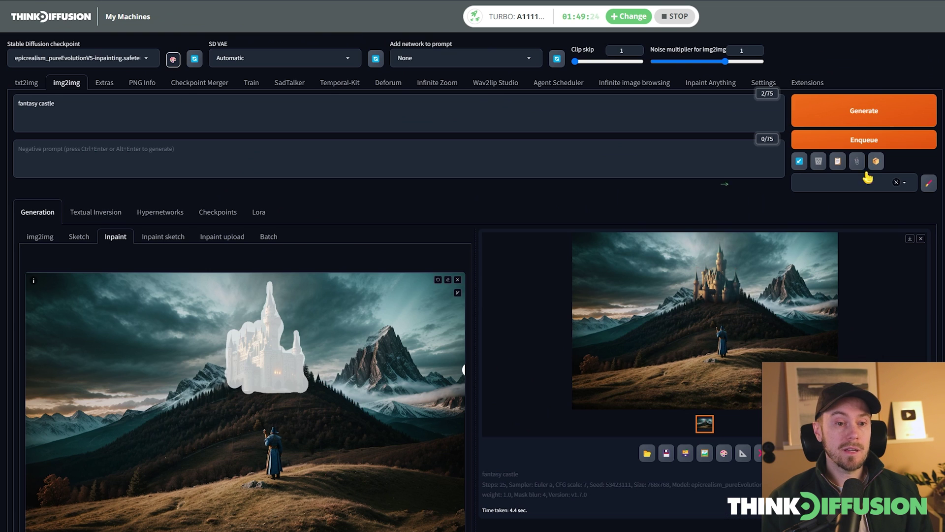
click(906, 183)
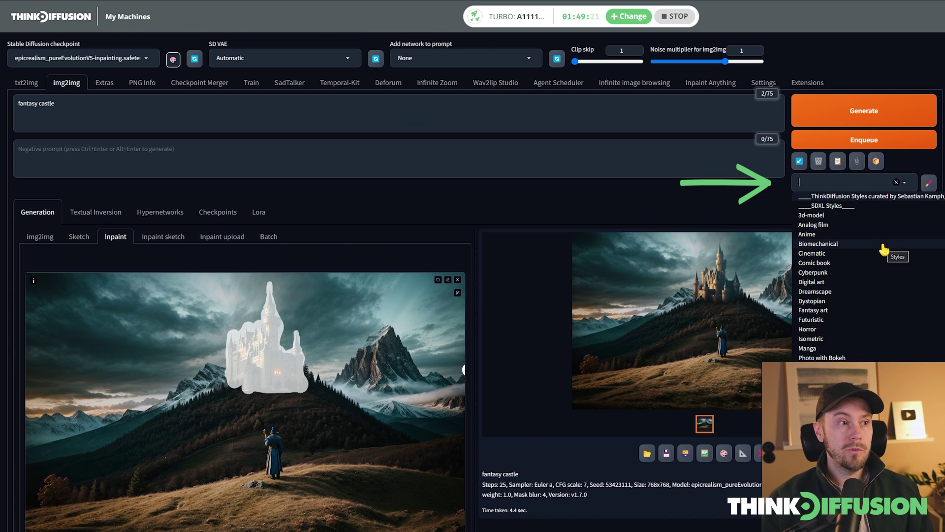
scroll(901, 295, down, 10)
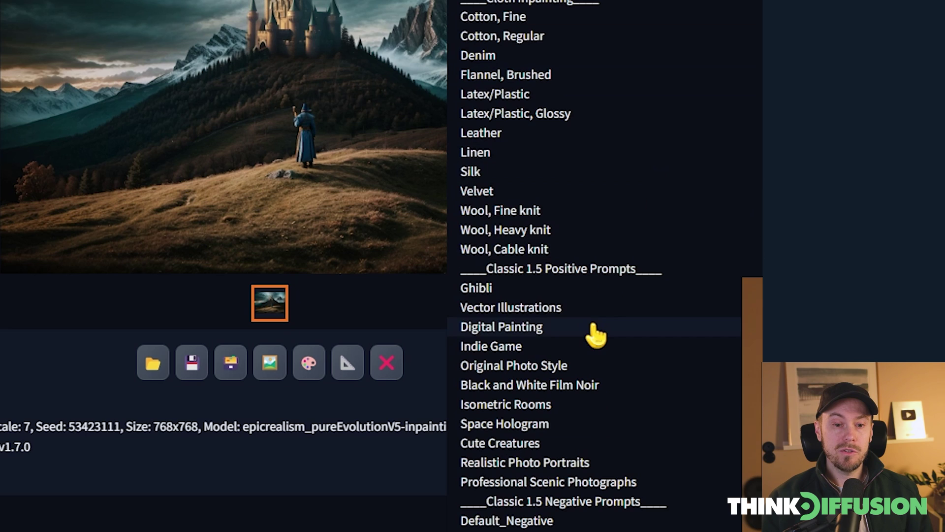
click(847, 456)
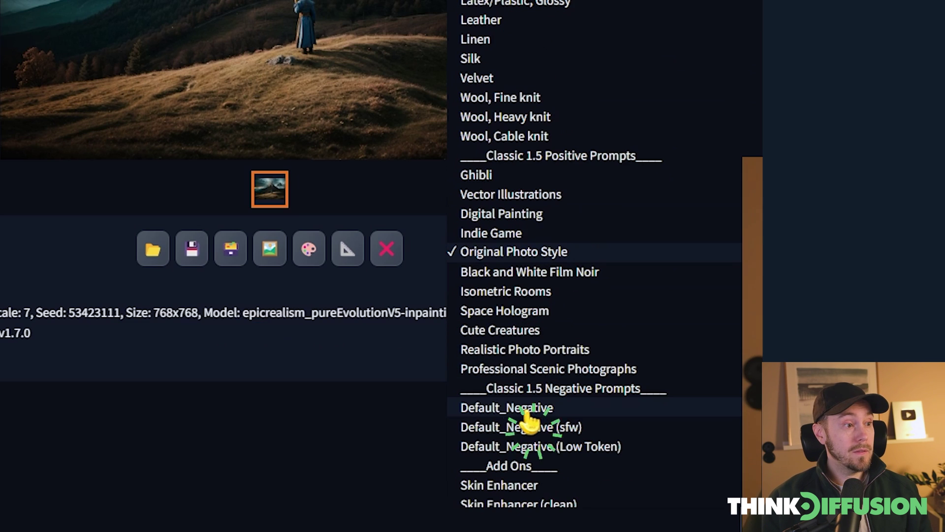
click(535, 526)
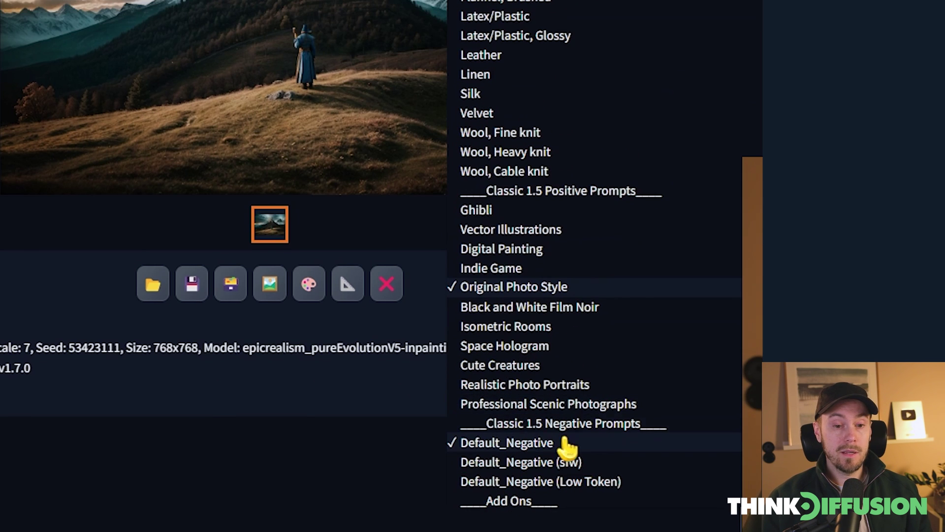
click(627, 196)
- Set batch count to 4 and generate the castle inpaint variations
scroll(500, 333, down, 5)
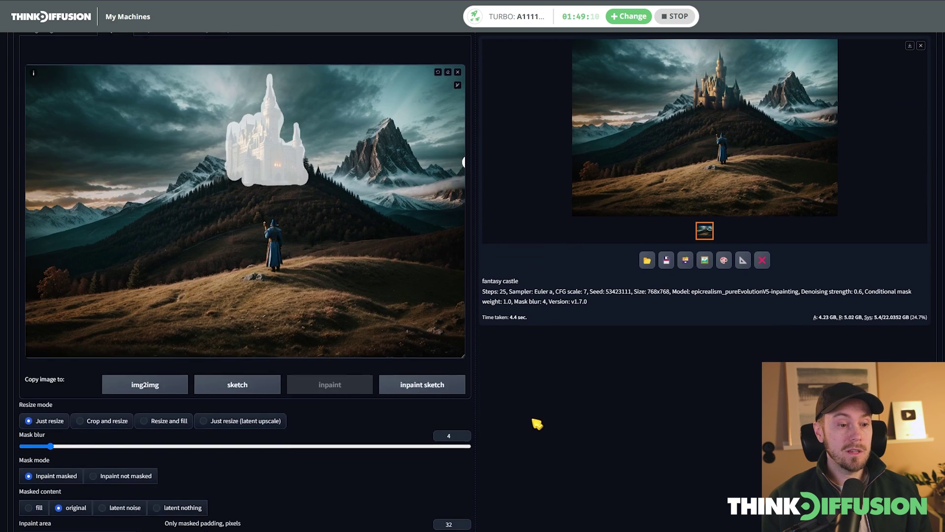
scroll(537, 424, down, 3)
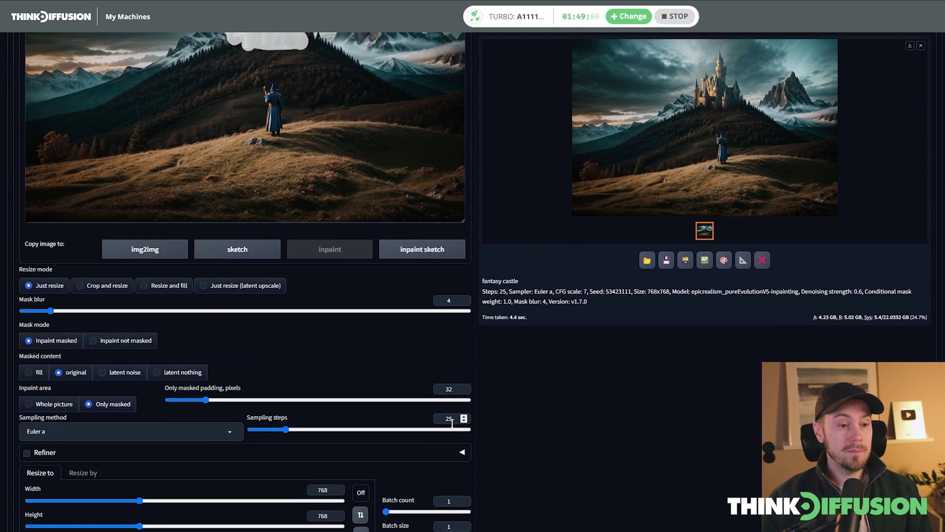
double_click(450, 500)
text(4)
click(650, 412)
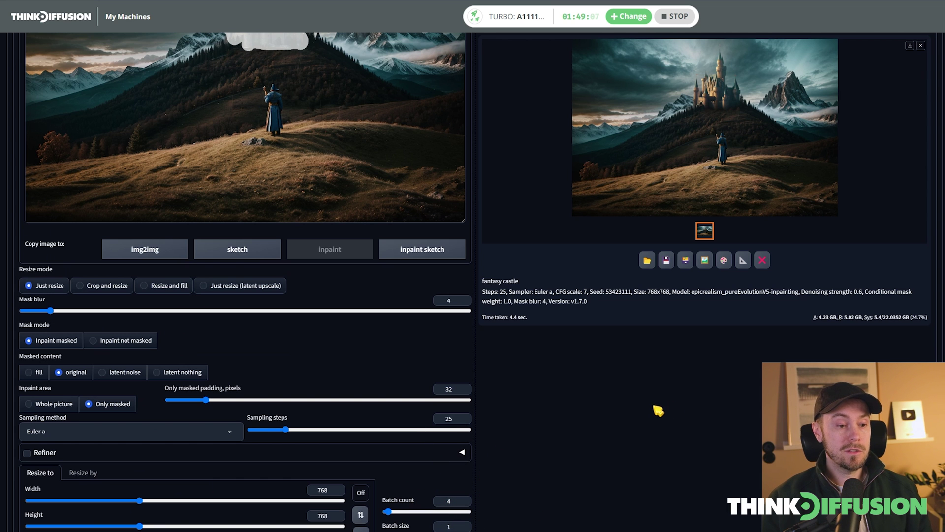
scroll(718, 397, up, 8)
click(862, 111)
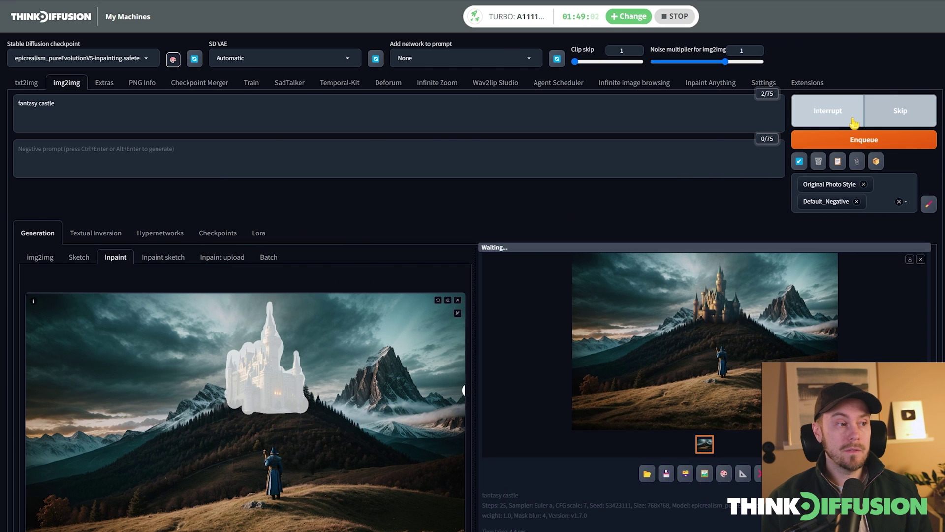
scroll(901, 322, down, 3)
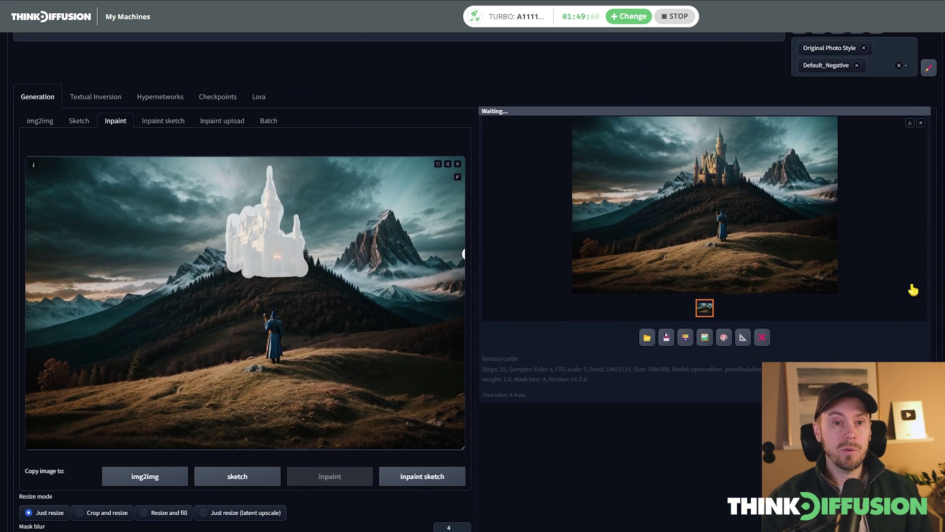
scroll(909, 276, up, 3)
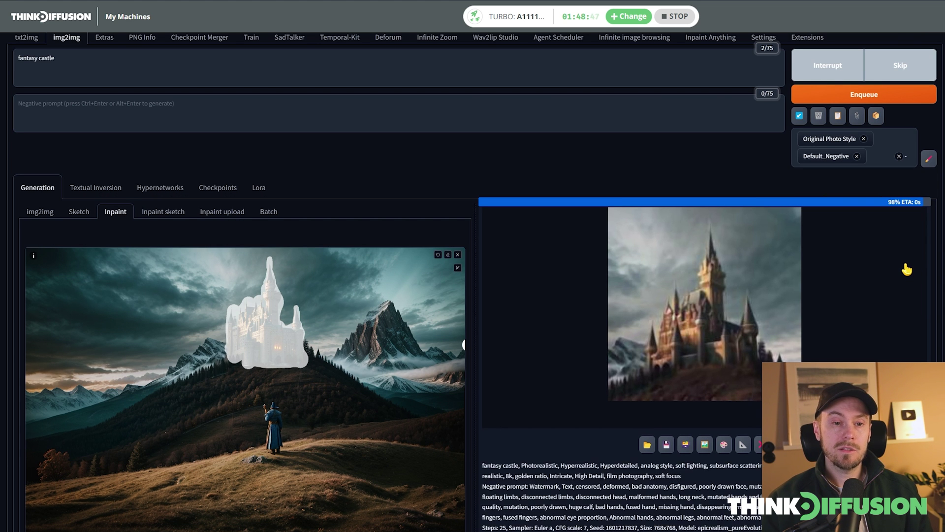
- Browse the four castle renders full-screen, then drag the chosen one onto the inpaint canvas
click(712, 294)
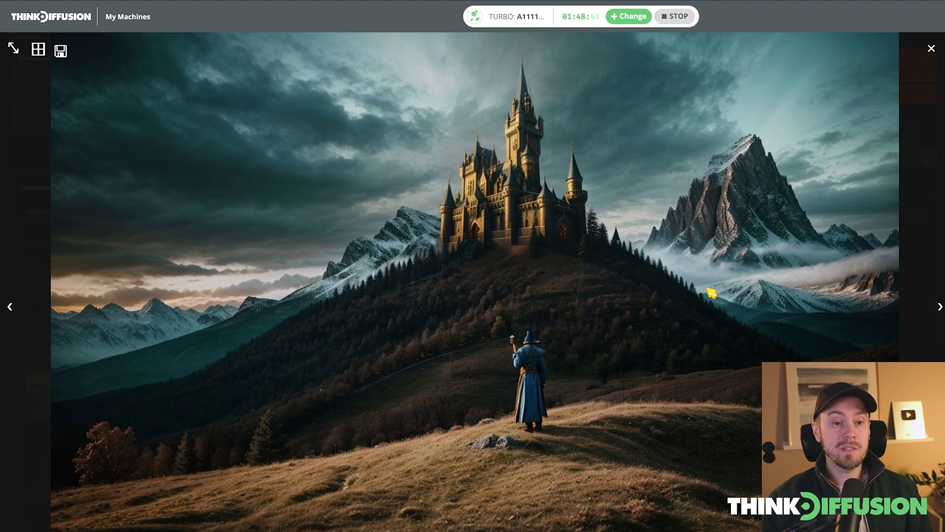
click(603, 208)
click(592, 199)
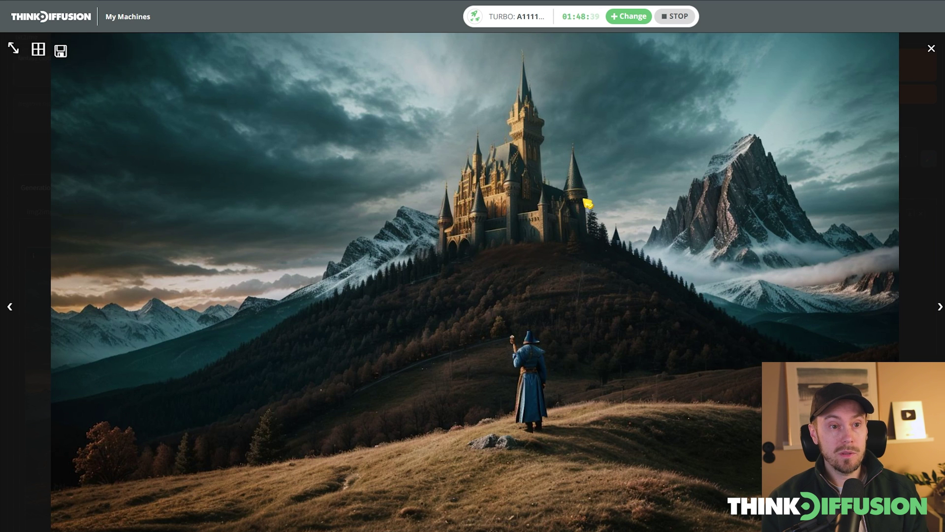
click(592, 193)
click(592, 201)
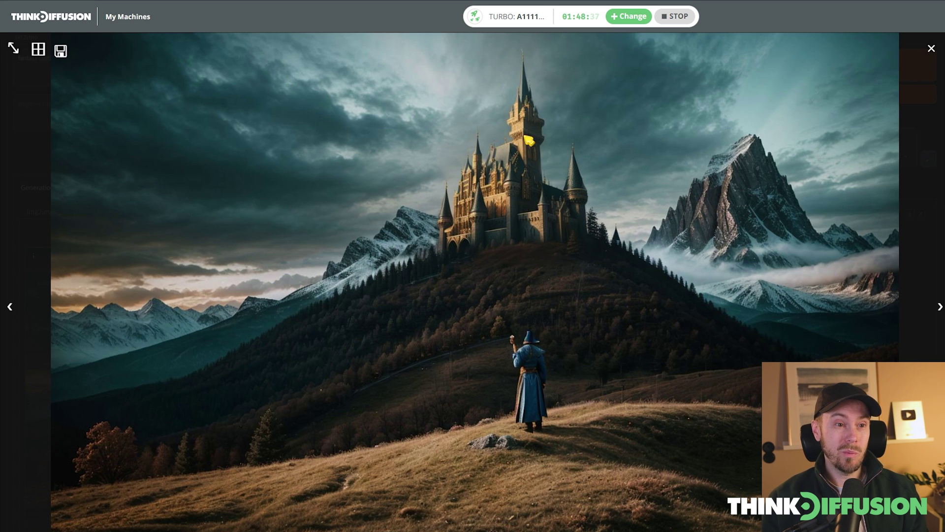
click(730, 270)
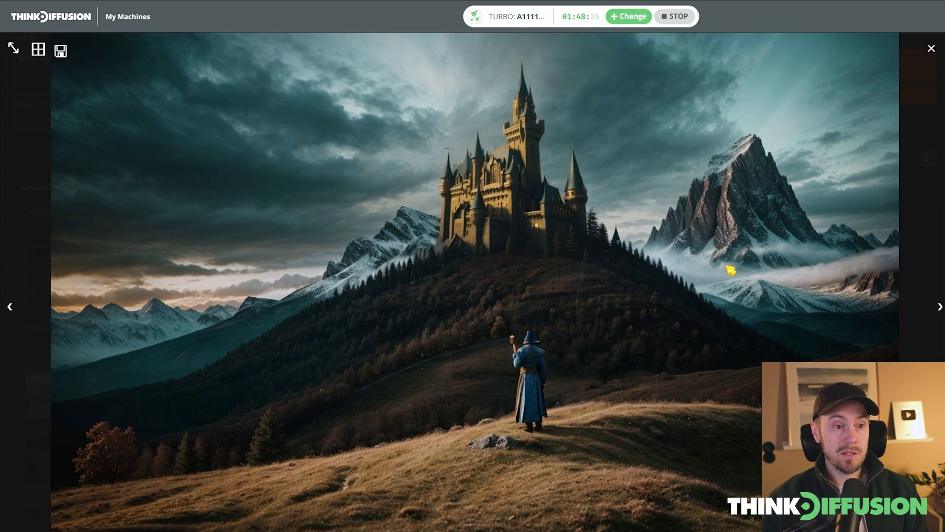
click(730, 270)
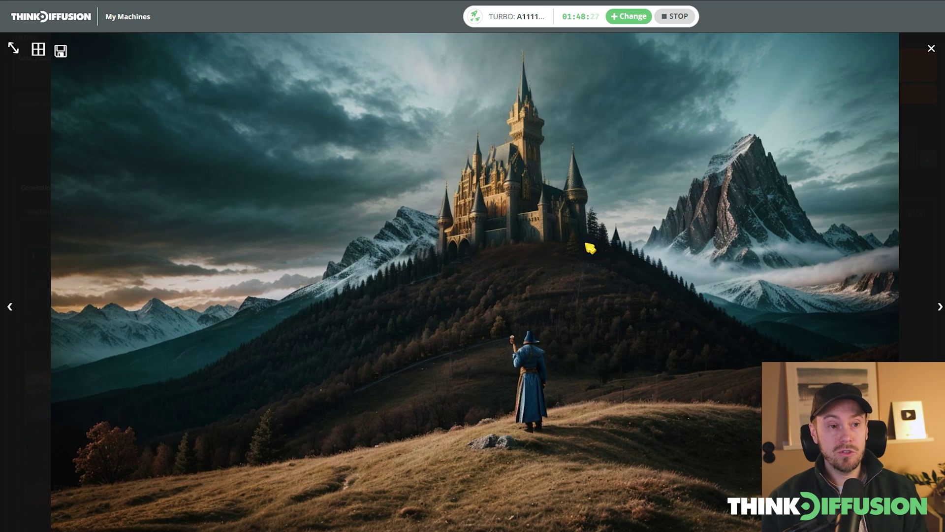
click(610, 231)
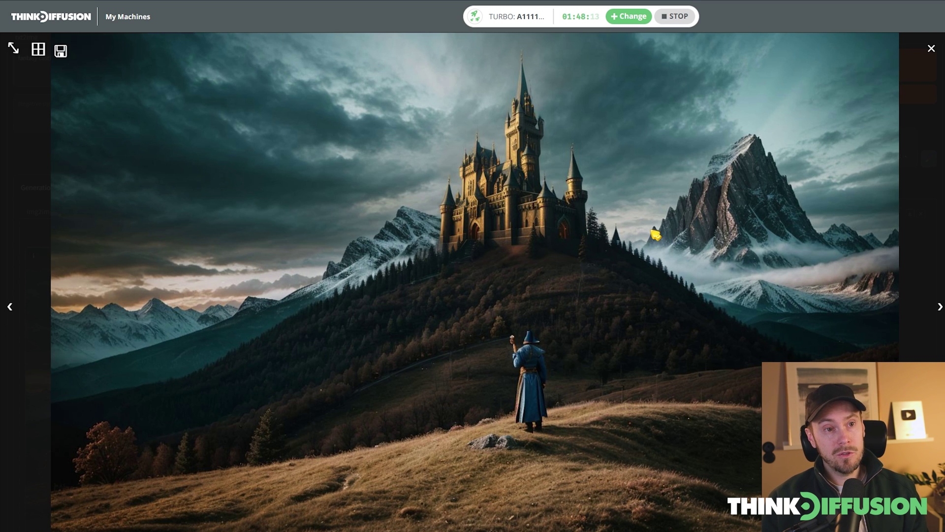
click(932, 49)
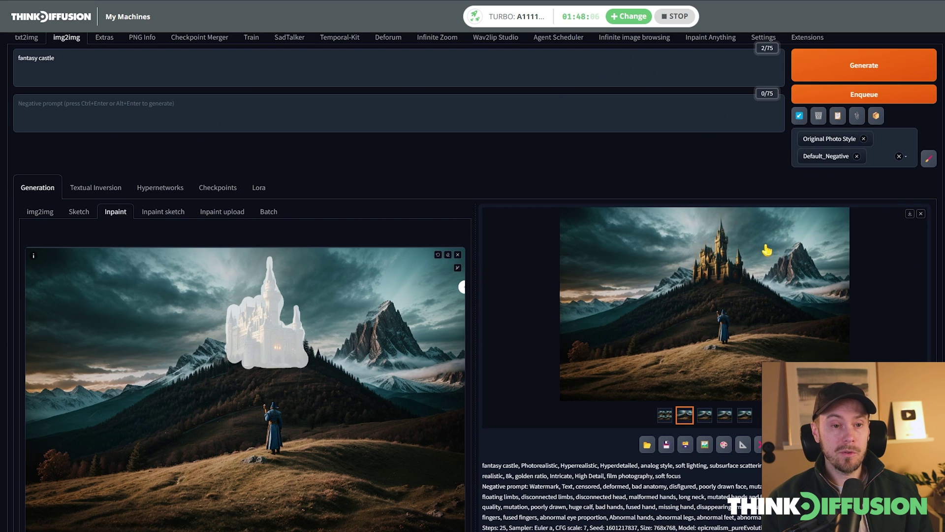
drag(767, 250, 342, 317)
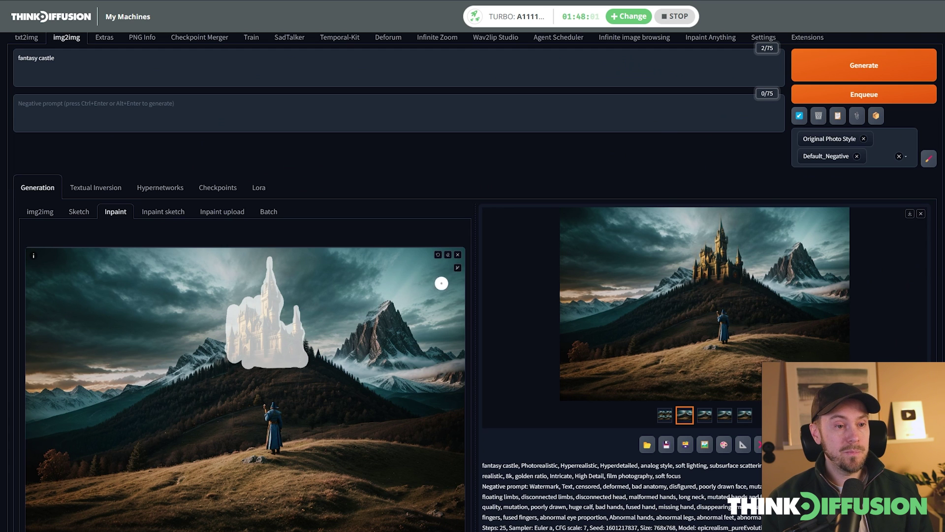
- Reset the old castle mask and send the golden-spired castle render to the Inpaint sketch canvas
click(449, 255)
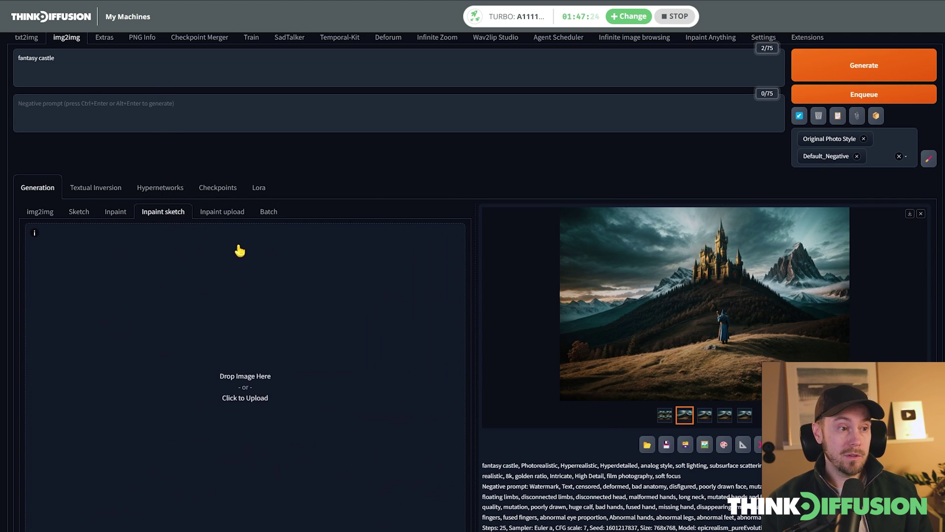
click(115, 211)
scroll(337, 334, down, 2)
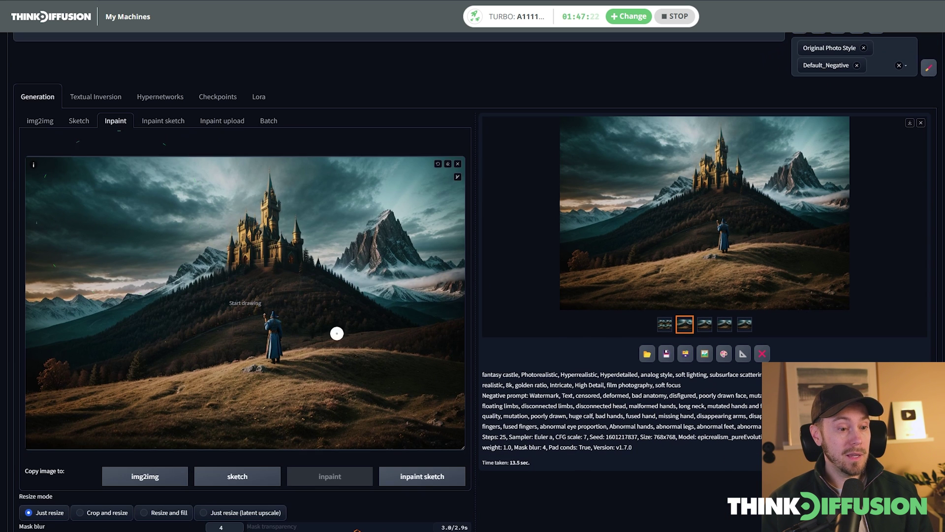
click(423, 478)
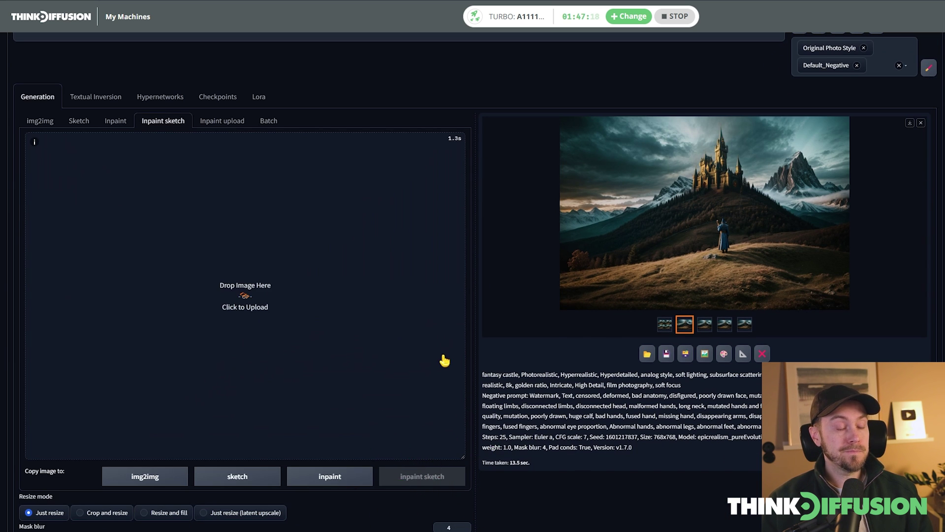
click(458, 187)
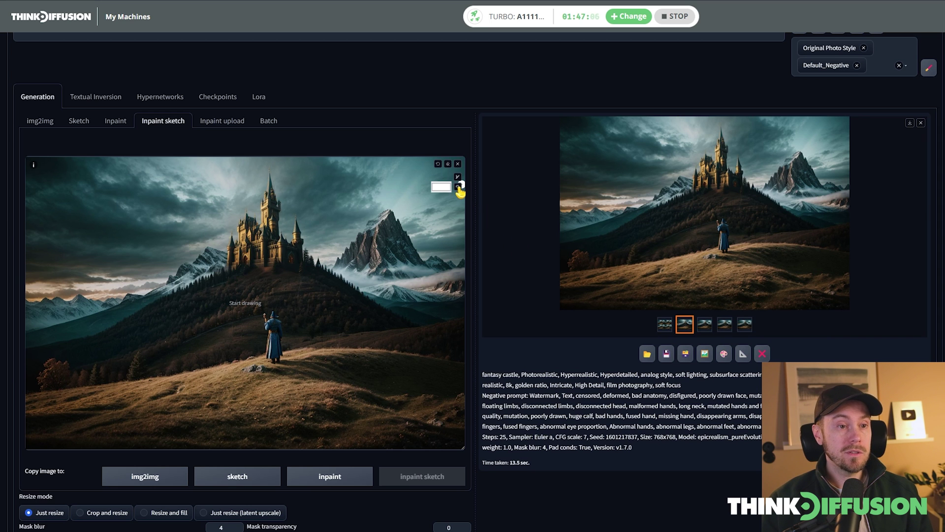
- Eyedrop the mountain's brown rock colour, shrink the brush, and paint a taller right-hand peak
click(441, 187)
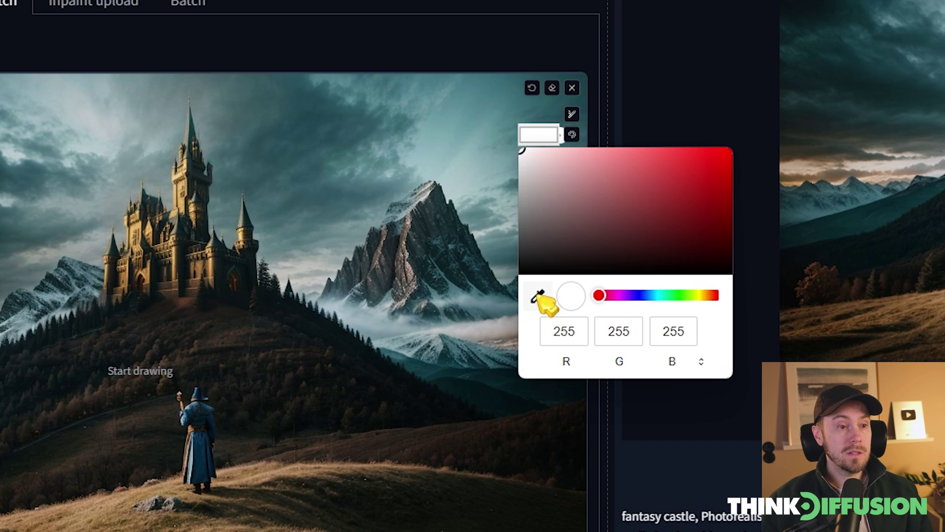
click(538, 296)
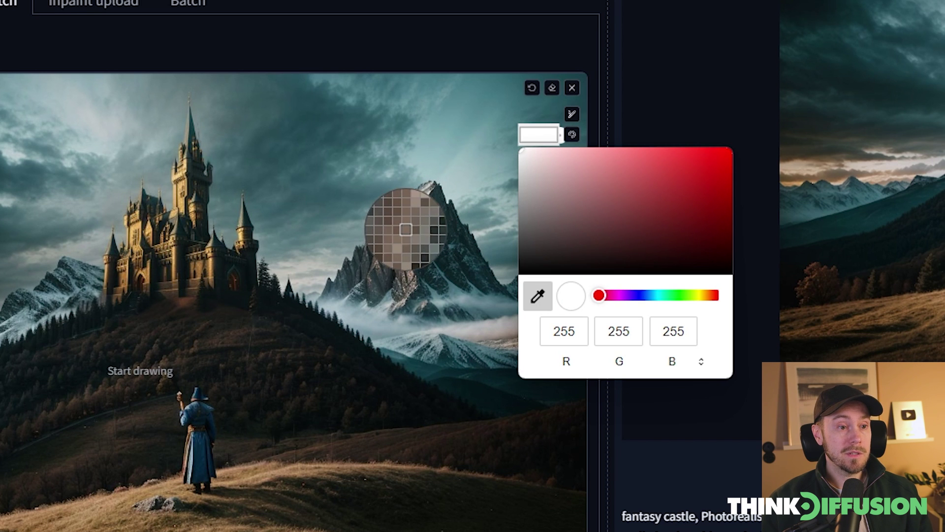
click(404, 227)
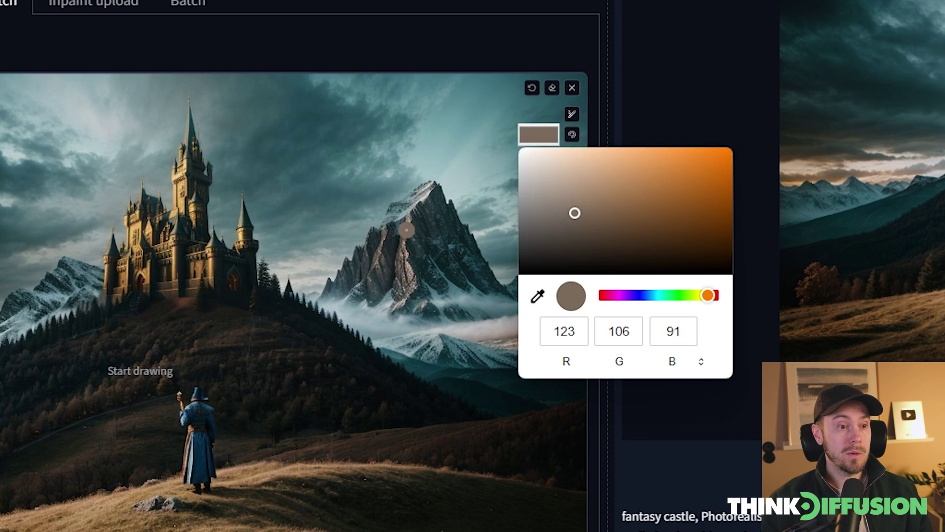
click(573, 115)
drag(486, 115, 475, 116)
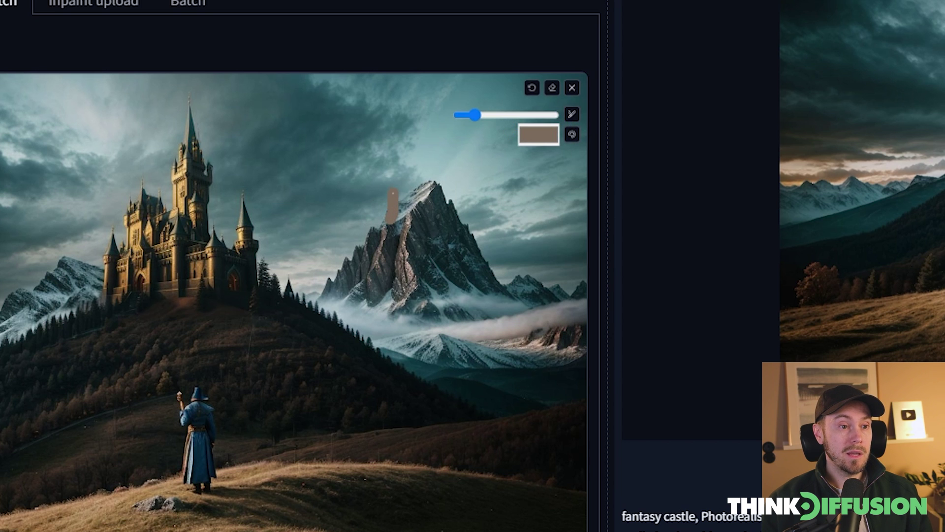
mouse_move(392, 191)
mouse_down()
mouse_move(425, 158)
mouse_move(428, 137)
mouse_move(436, 185)
mouse_up()
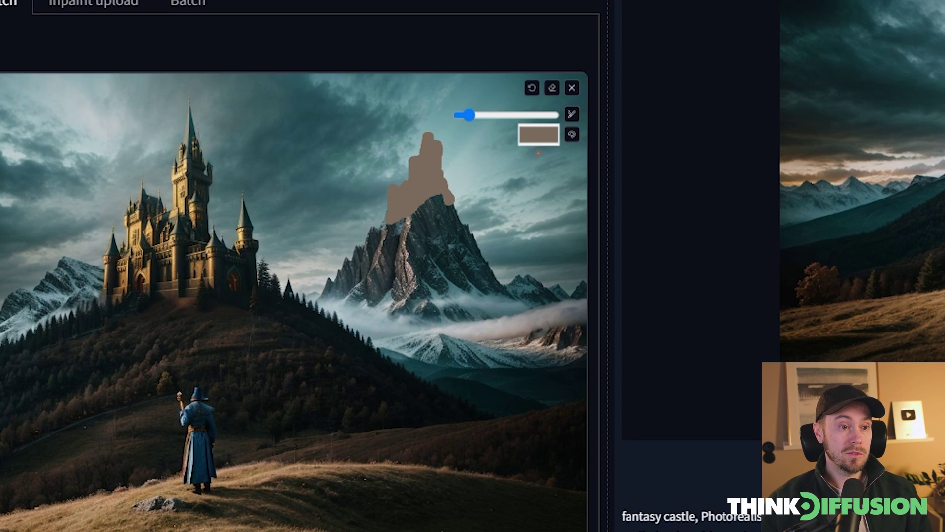
- Change the brush colour to a dark teal sampled from the mountain
click(541, 137)
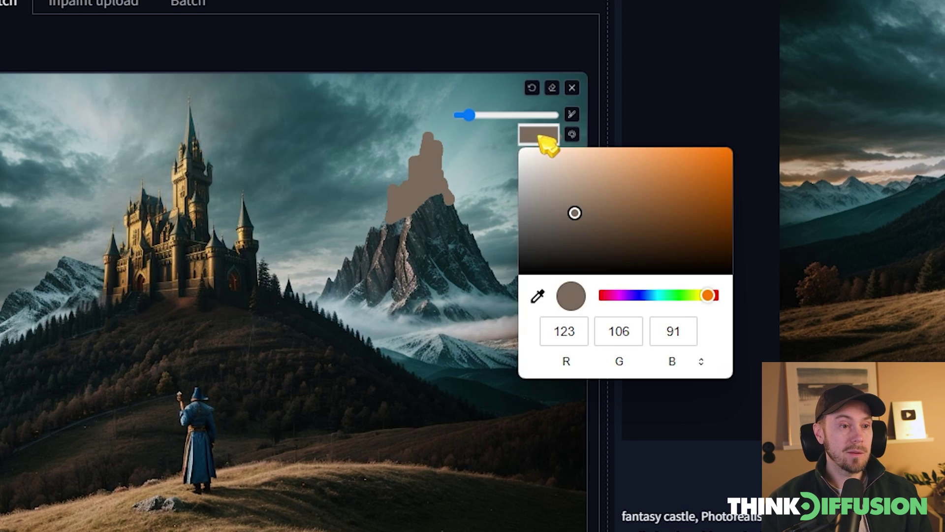
click(538, 296)
click(438, 215)
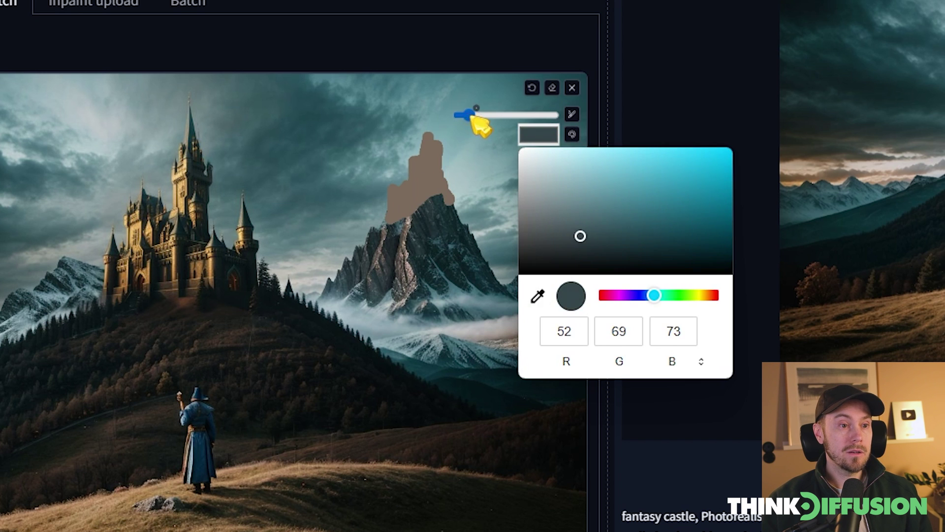
click(473, 119)
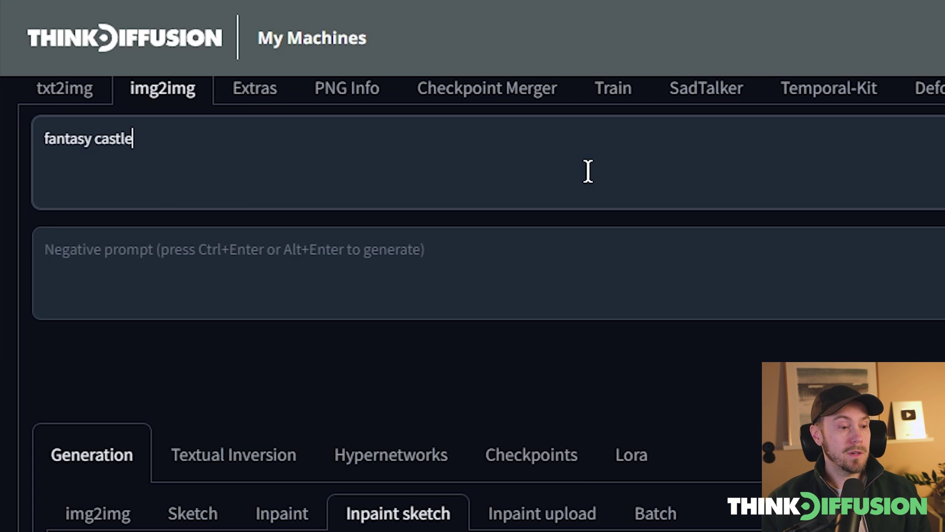
- Add 'on mountain' to the prompt, generate the castle on the sketched peak, and view it full-screen
text(on mountain)
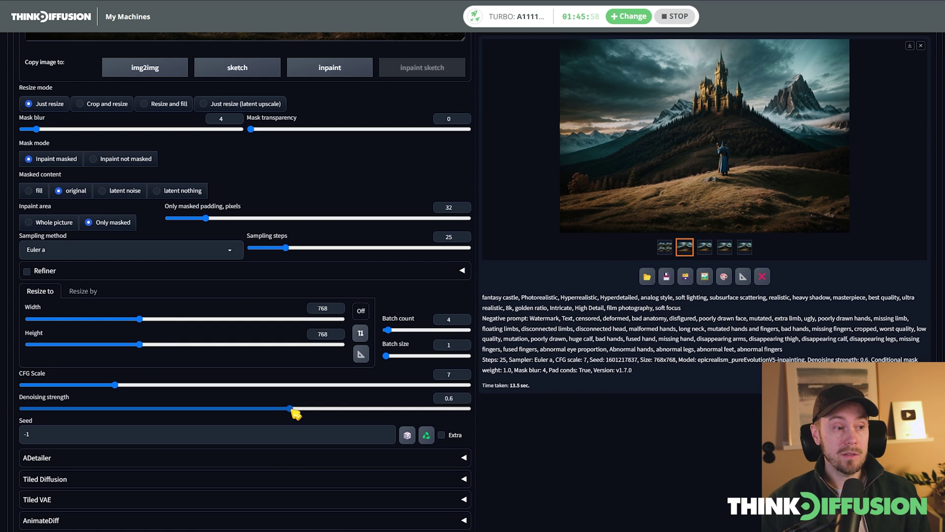
scroll(489, 221, up, 7)
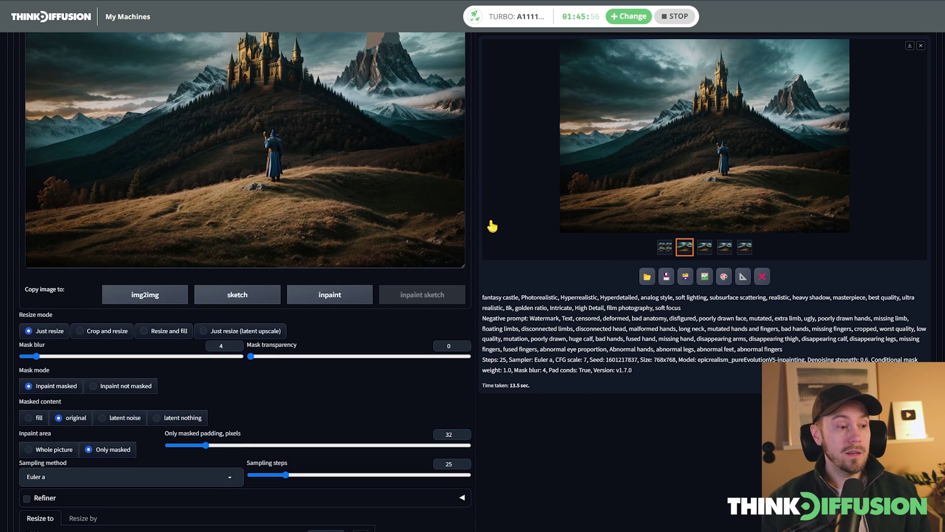
scroll(309, 502, down, 6)
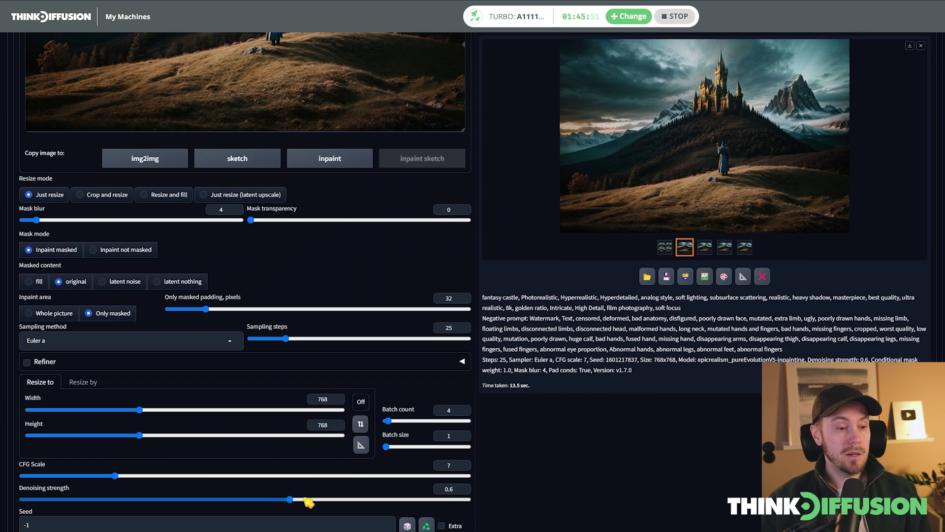
scroll(699, 386, up, 4)
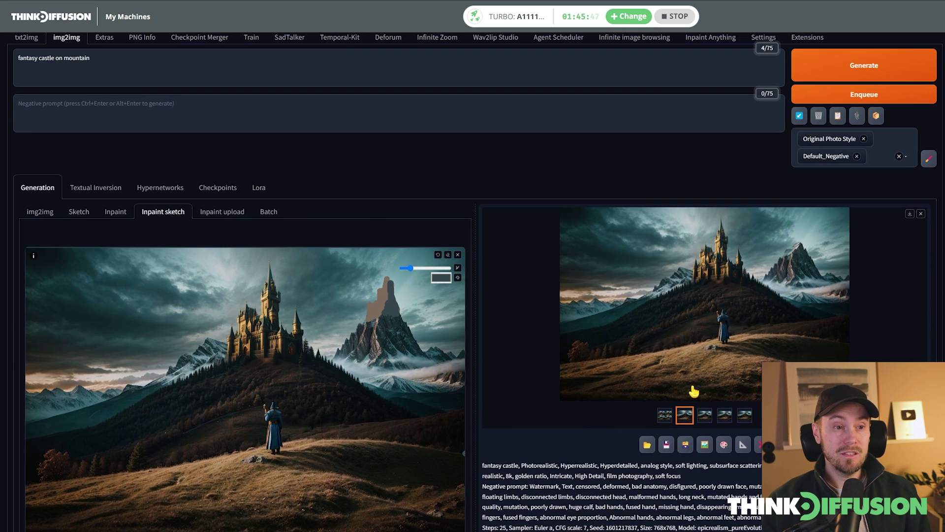
scroll(740, 294, up, 1)
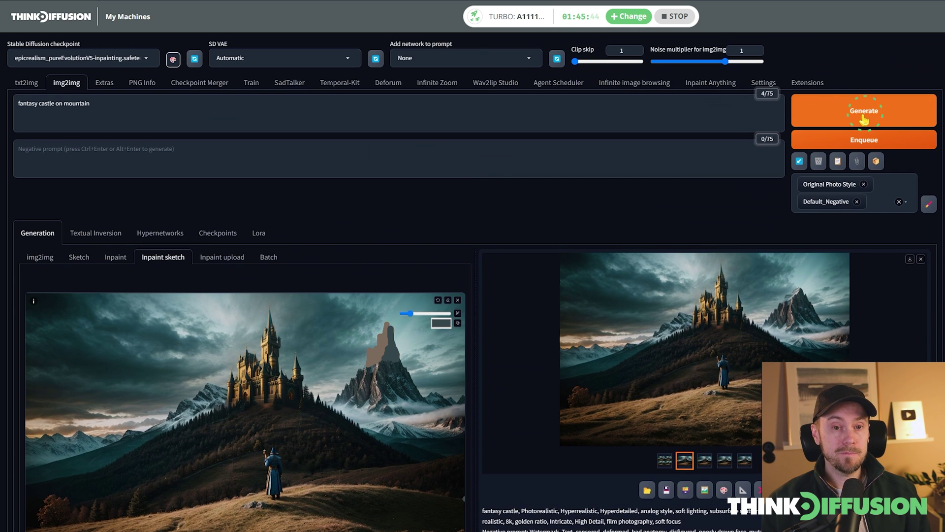
click(863, 118)
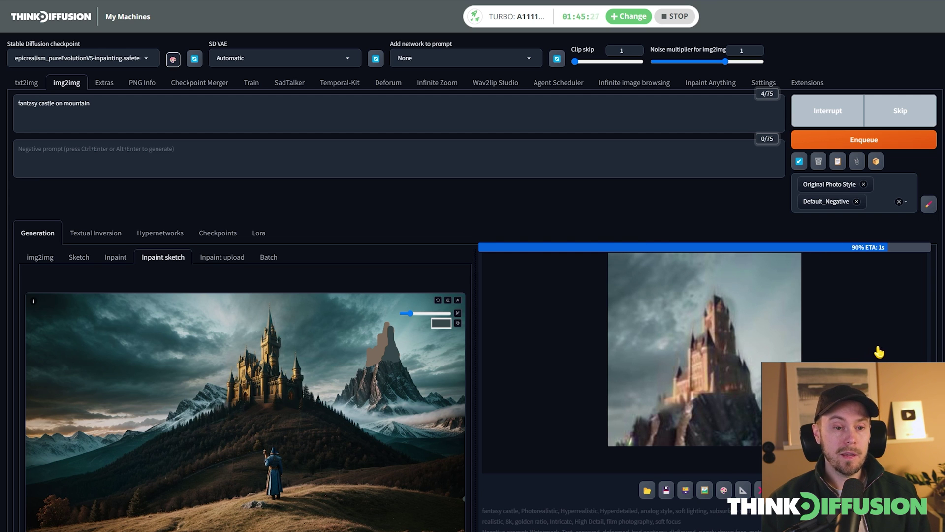
click(746, 319)
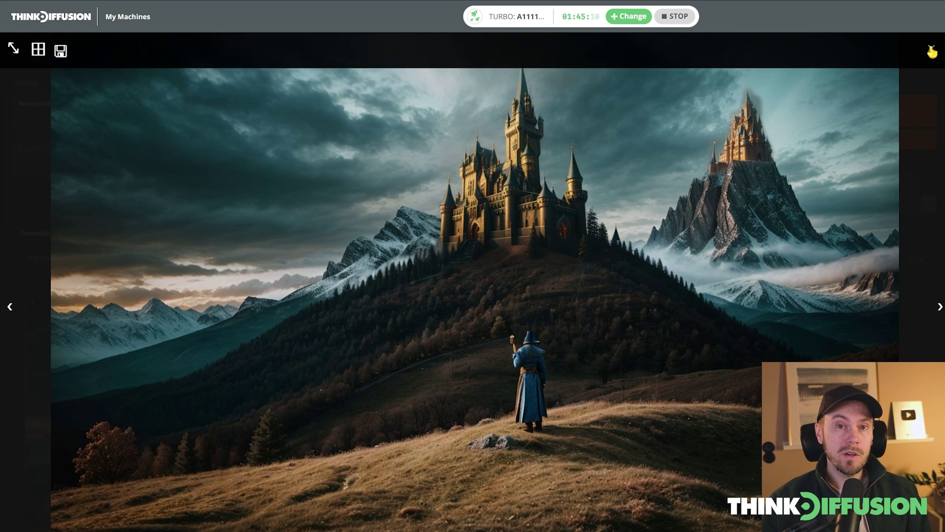
click(932, 51)
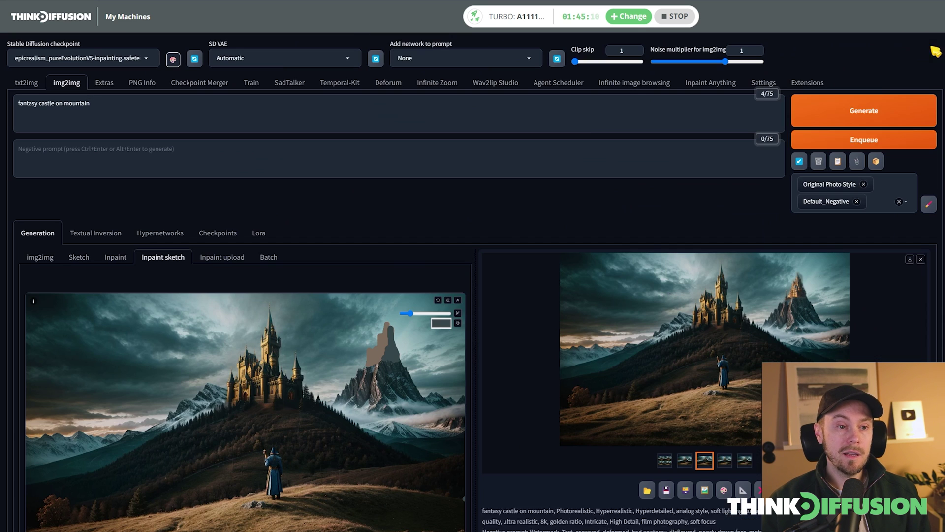
- In the Inpaint tab, brush a mask over the entire castle on the right peak
scroll(747, 265, down, 1)
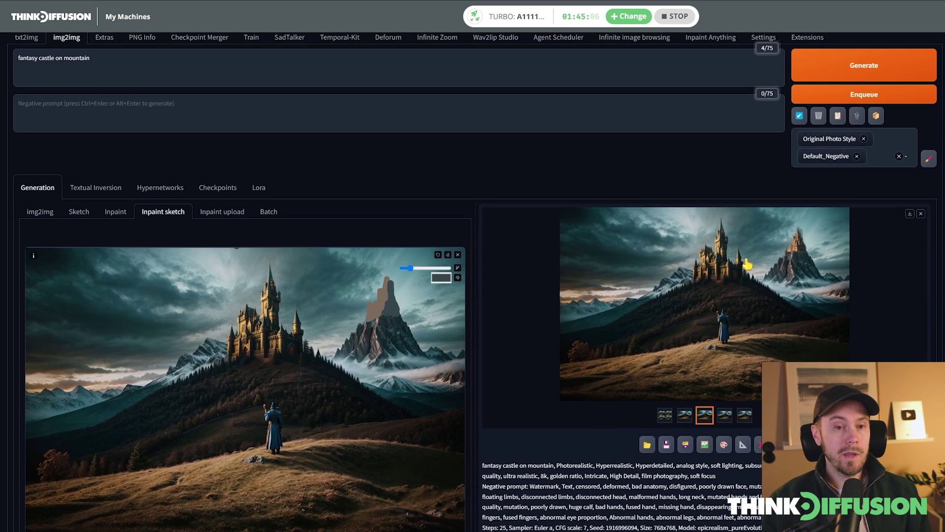
click(117, 213)
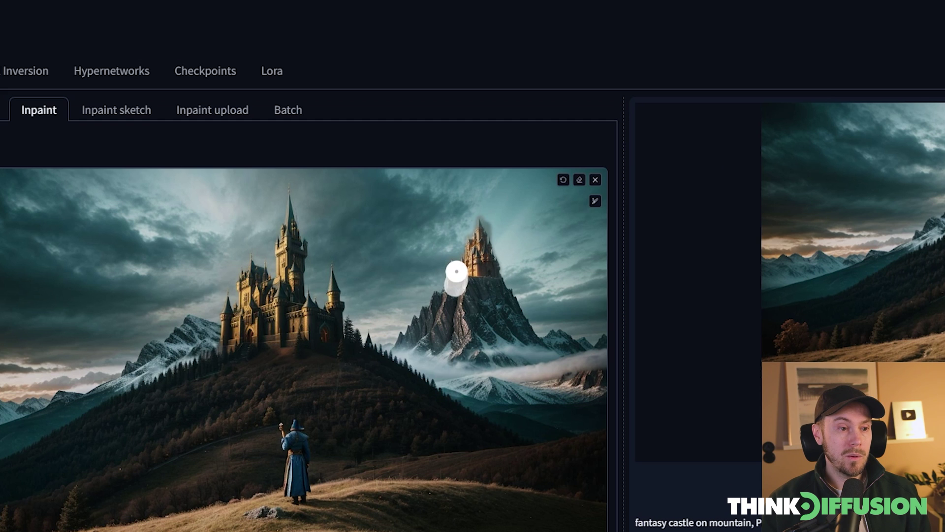
drag(372, 311, 392, 307)
mouse_move(489, 264)
mouse_down()
mouse_move(480, 227)
mouse_move(472, 265)
mouse_up()
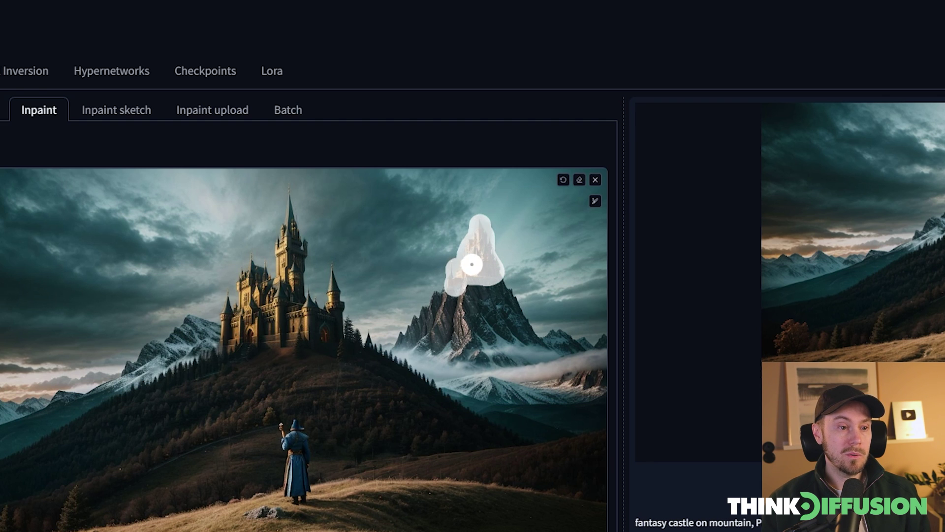
click(104, 111)
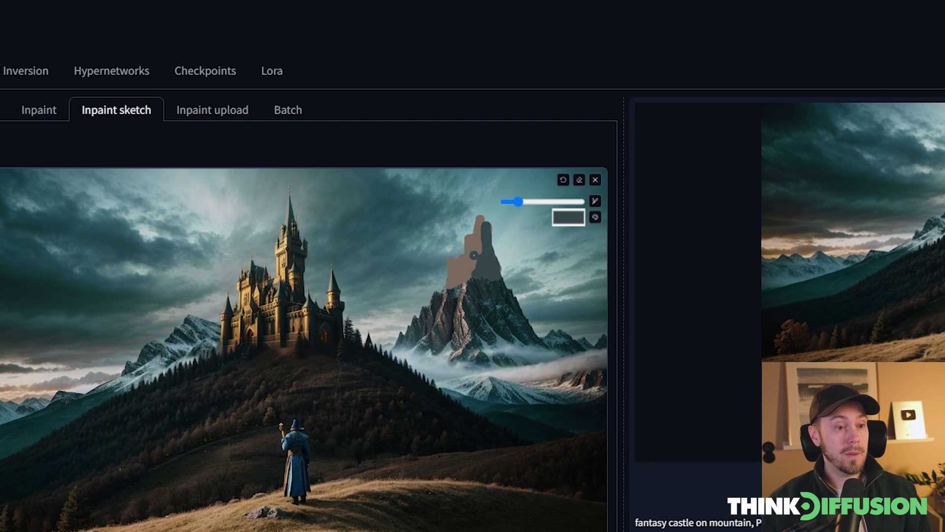
click(39, 110)
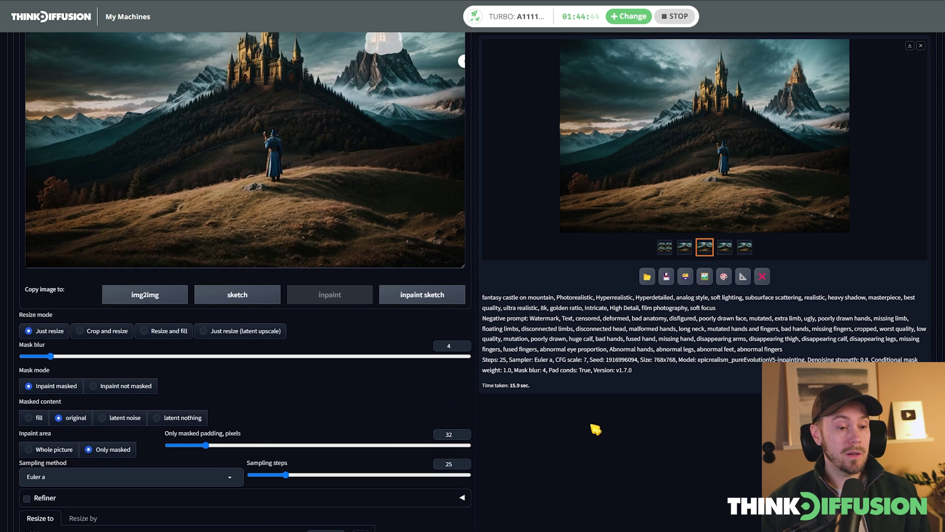
- Lower denoising strength to 0.6 and start regenerating the masked castle
scroll(591, 430, down, 5)
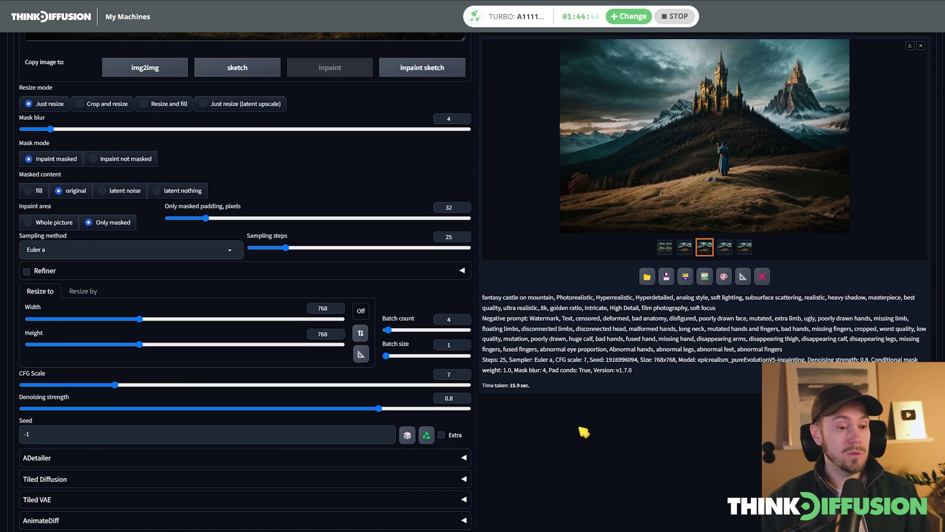
click(372, 409)
drag(372, 409, 298, 410)
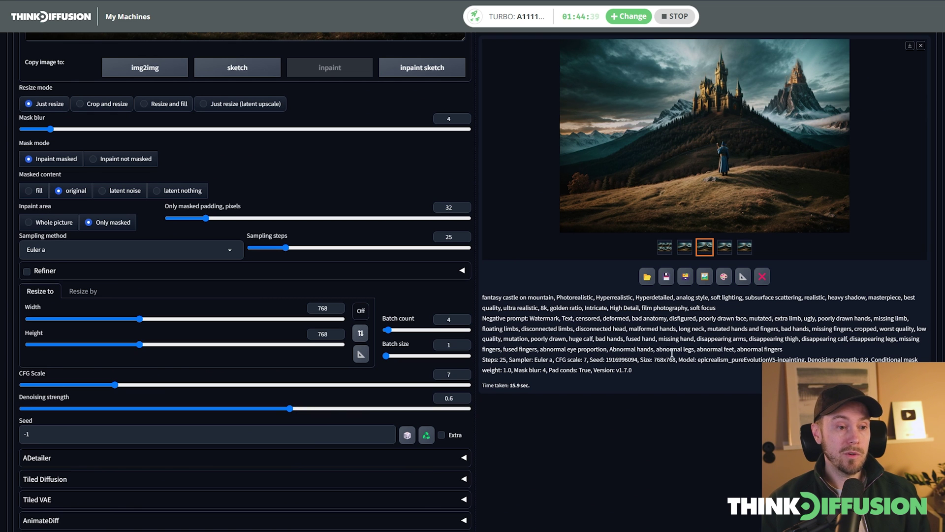
scroll(695, 376, up, 10)
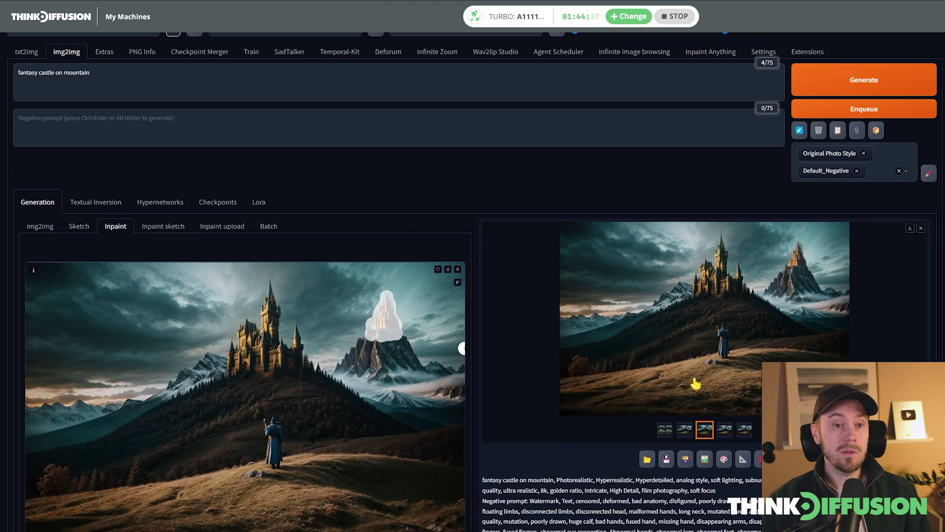
click(868, 112)
- Scroll down while the refined golden castle render finishes
scroll(884, 342, down, 2)
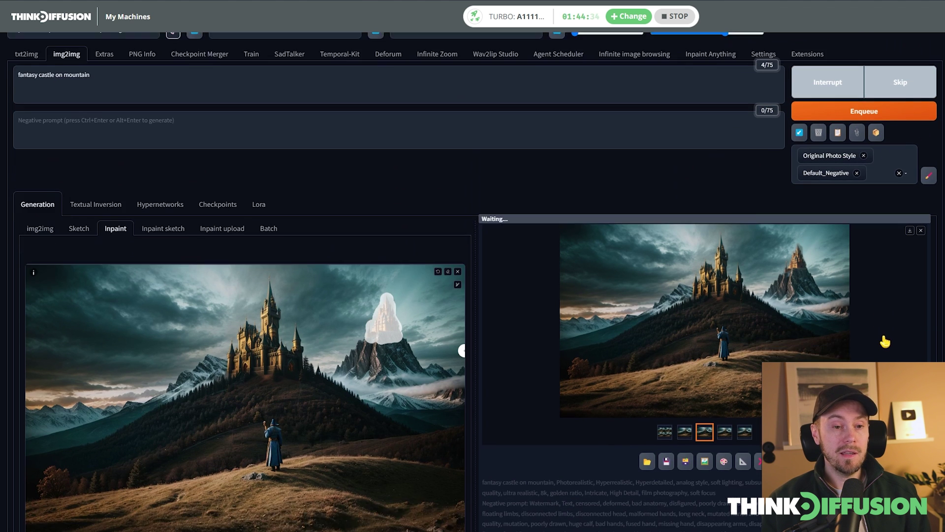
scroll(884, 342, down, 1)
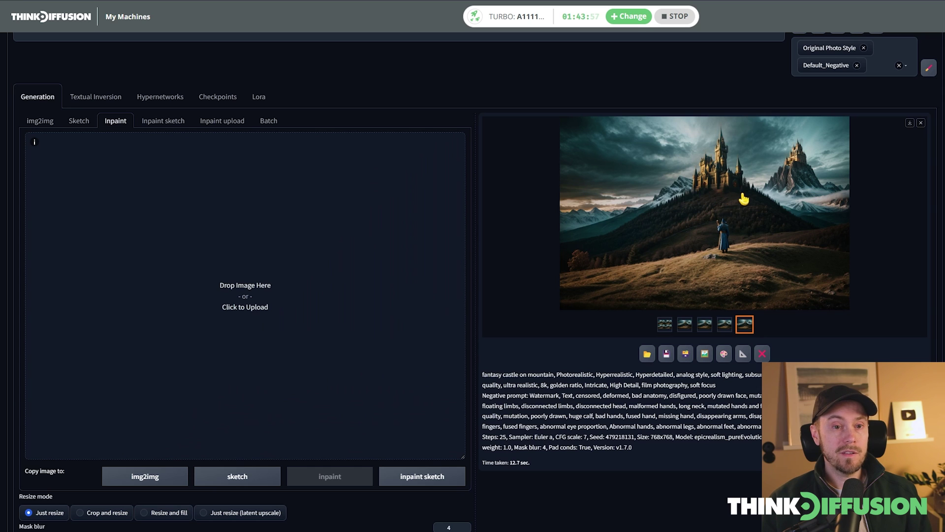
- Load the two-castle result for inpainting, mask the wizard, and change the prompt to 'fantasy wizard'
drag(743, 203, 233, 263)
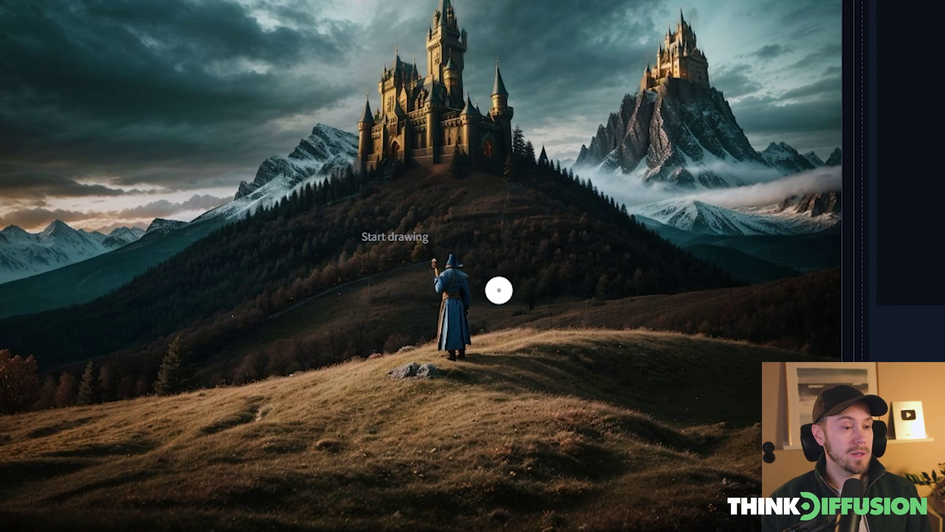
mouse_move(471, 337)
mouse_down()
mouse_move(450, 330)
mouse_move(443, 267)
mouse_up()
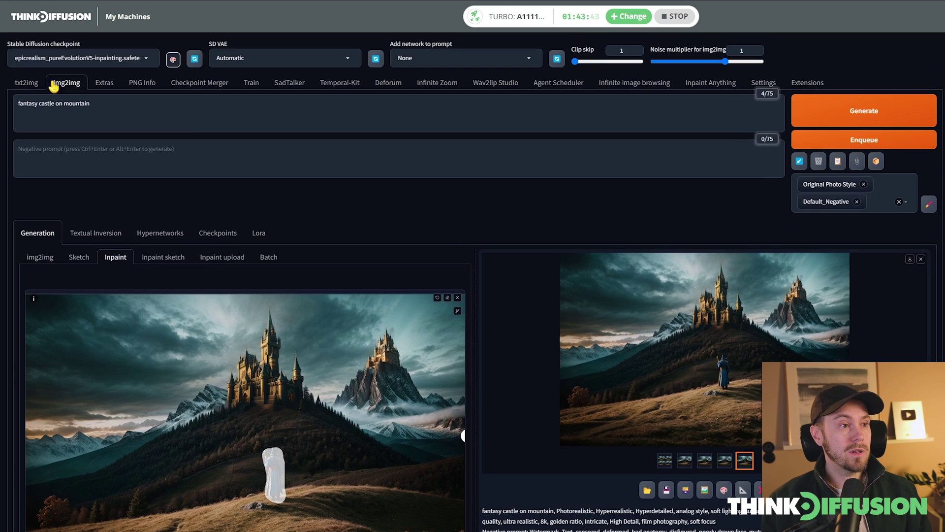
drag(91, 104, 17, 111)
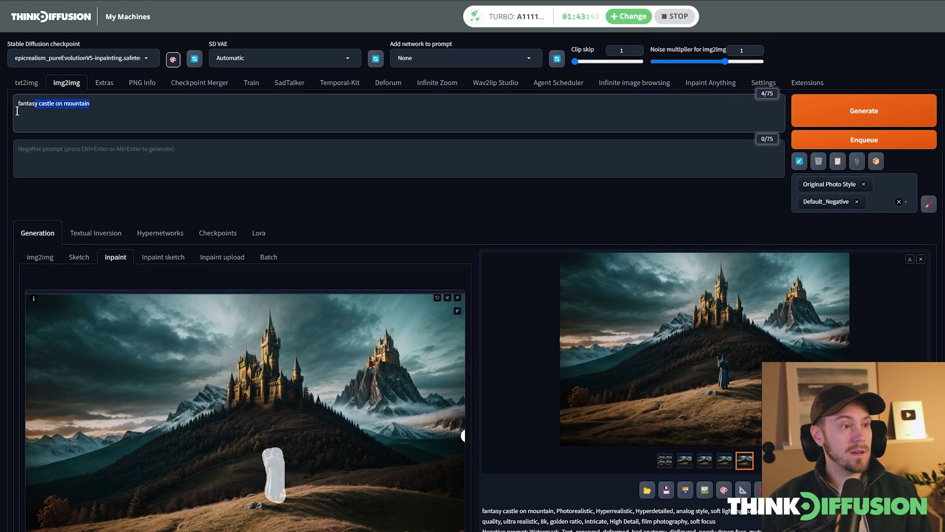
text(fantasy wizar)
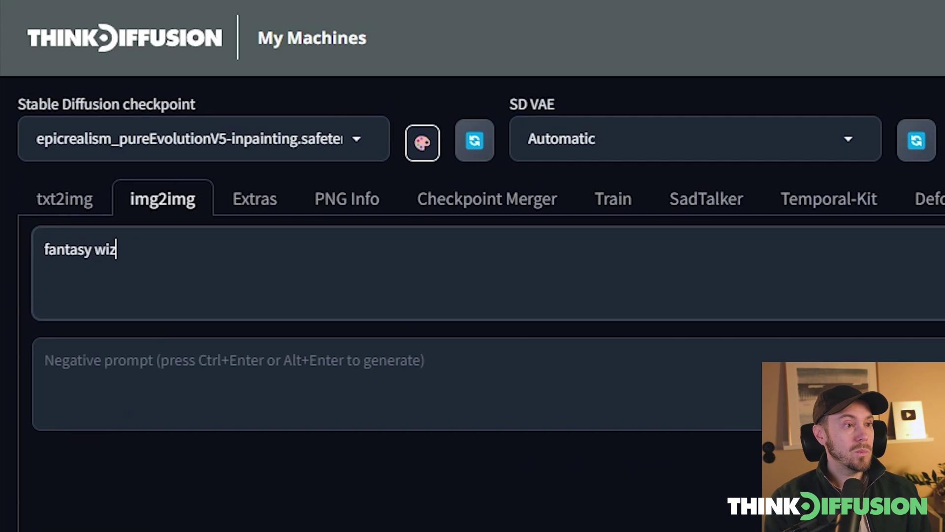
text(d)
scroll(637, 271, up, 5)
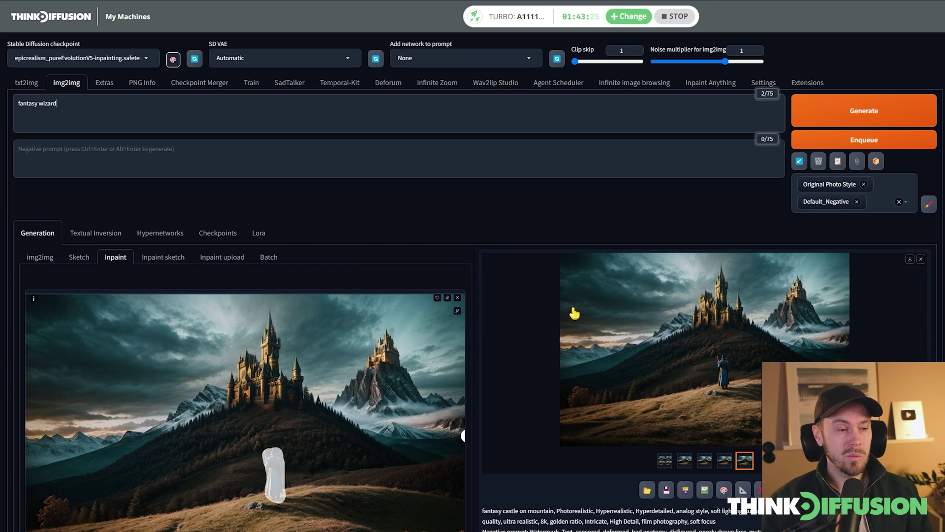
- Generate the masked wizard at denoising strength 0.6 and view the second result
scroll(575, 313, down, 10)
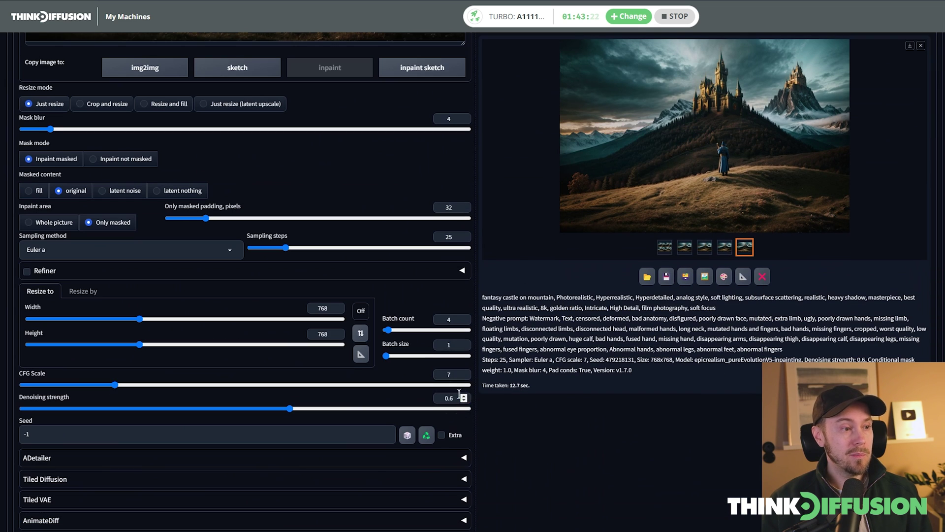
click(454, 400)
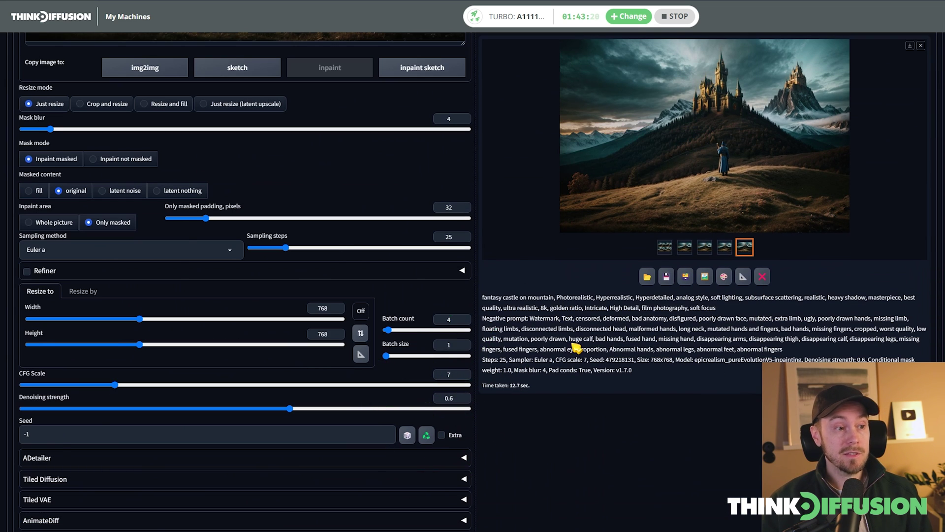
scroll(578, 348, up, 10)
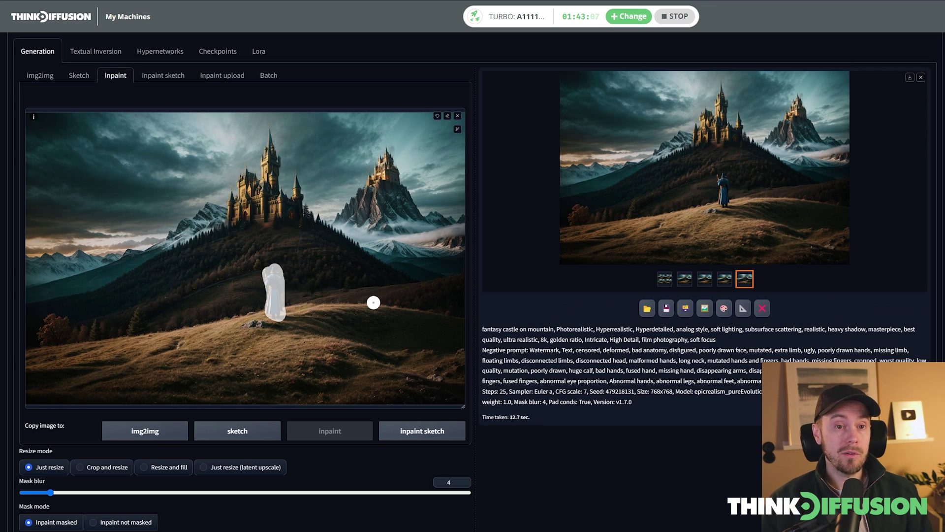
scroll(374, 302, up, 4)
click(864, 110)
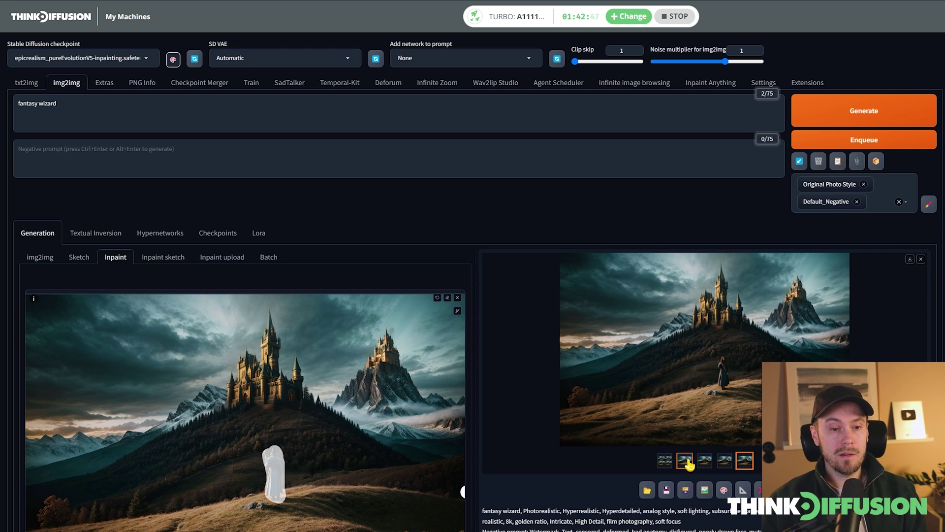
click(689, 462)
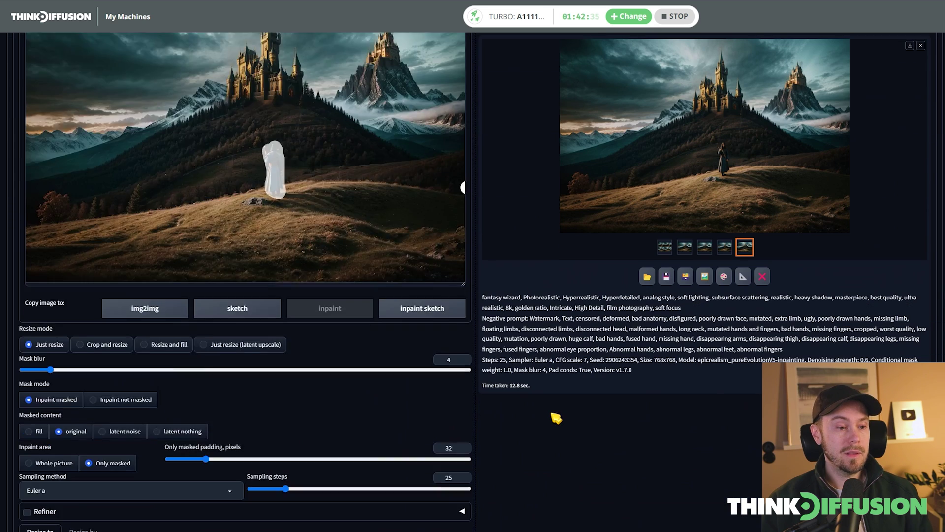
- At denoising 0.5, generate 'fantasy wizard man, blue robes and hat, wearing staff' and open the result
scroll(382, 450, down, 3)
drag(290, 499, 245, 499)
scroll(631, 384, up, 8)
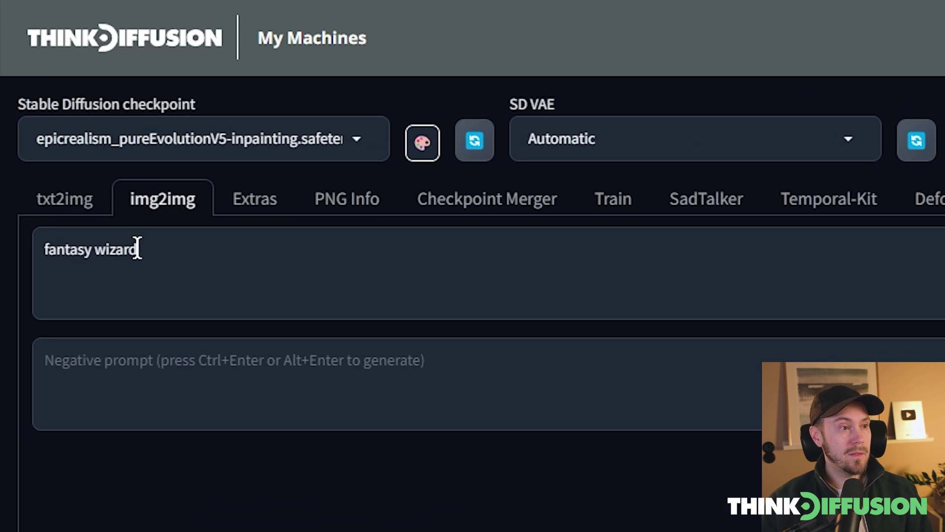
click(60, 106)
text(man )
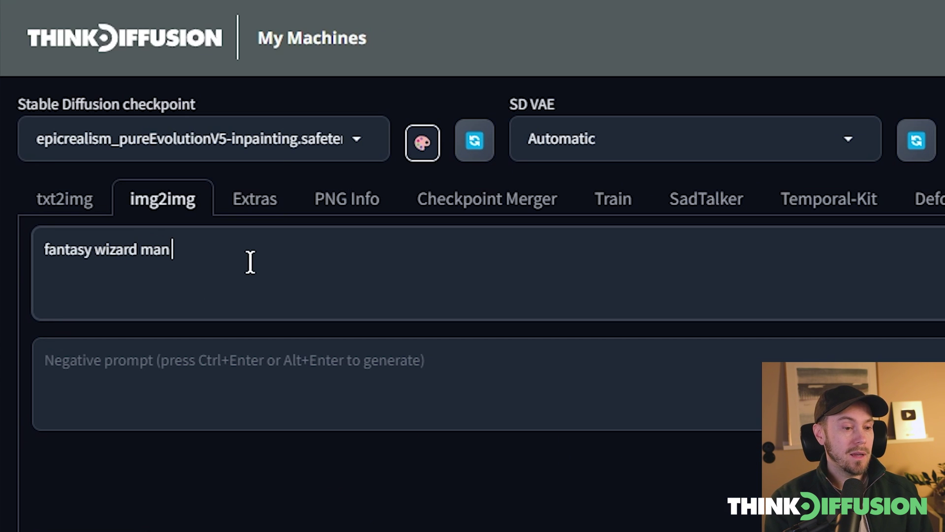
text(, blue robes and h)
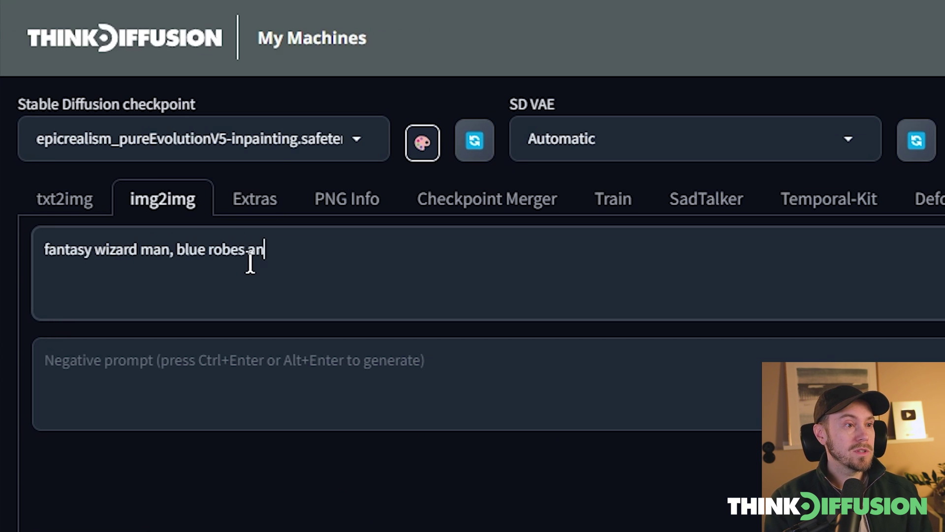
text(at, wearing staff)
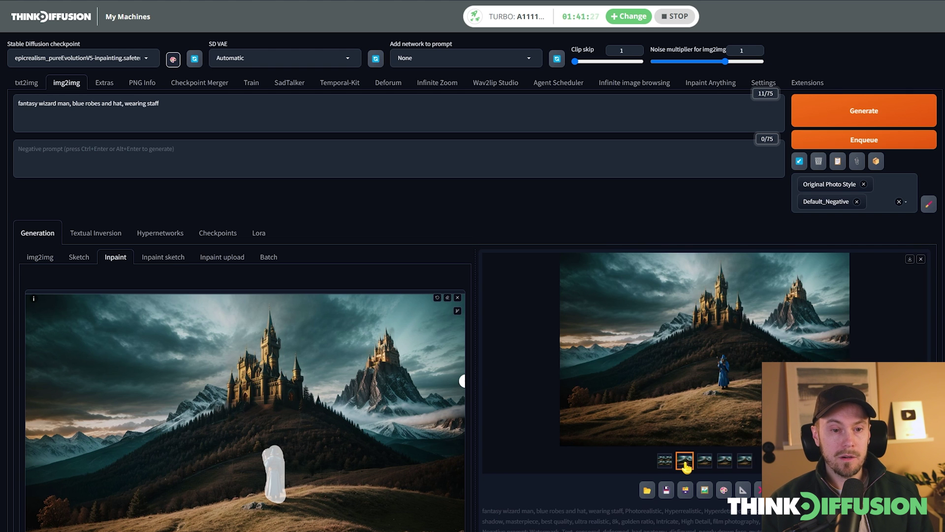
click(783, 356)
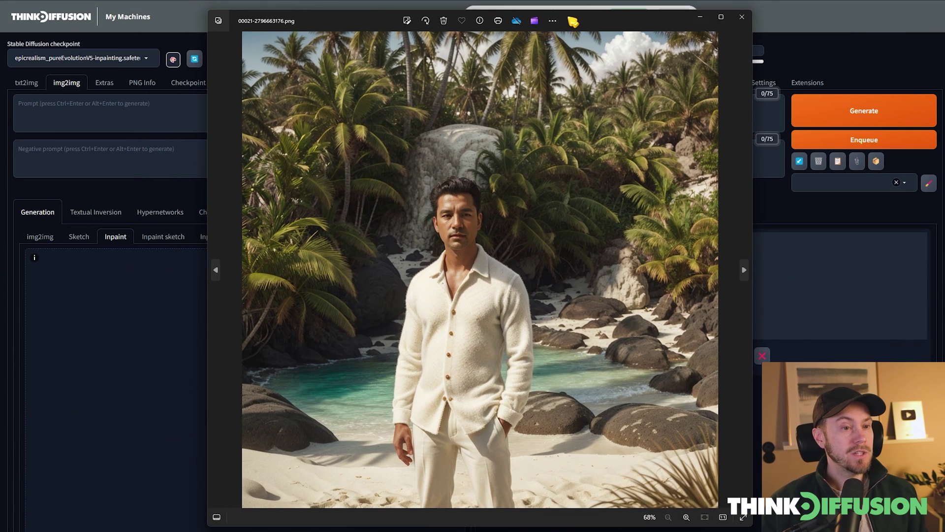
- Reposition the Photos window and zoom in on the man's face and cream knit shirt
drag(573, 22, 607, 15)
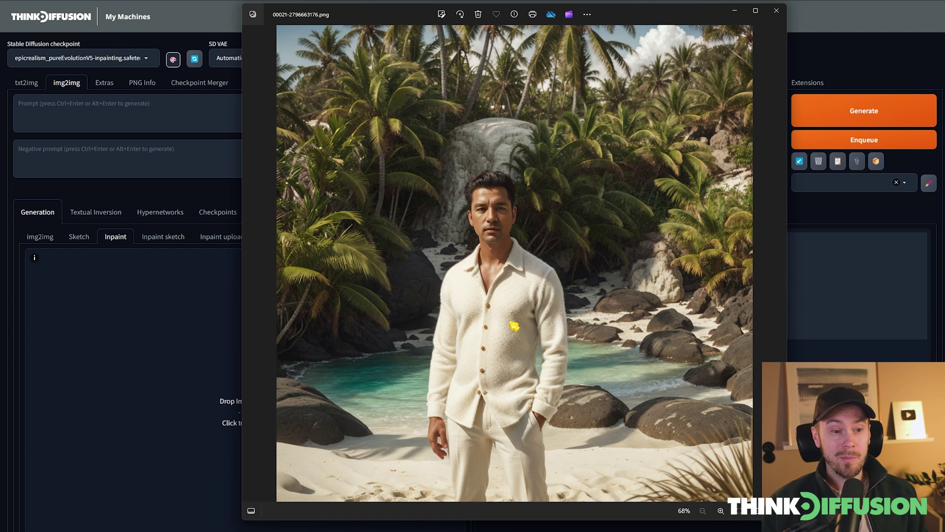
scroll(508, 356, up, 5)
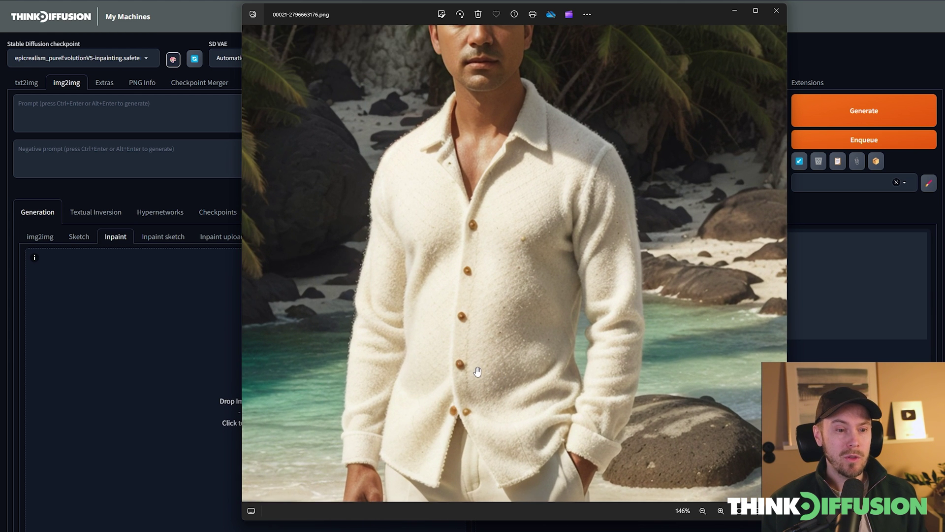
scroll(490, 374, up, 2)
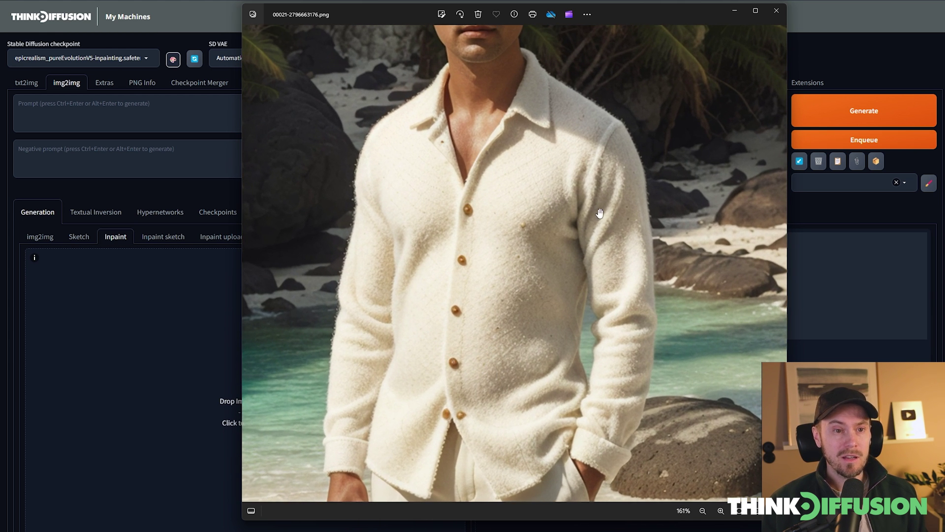
scroll(503, 322, down, 3)
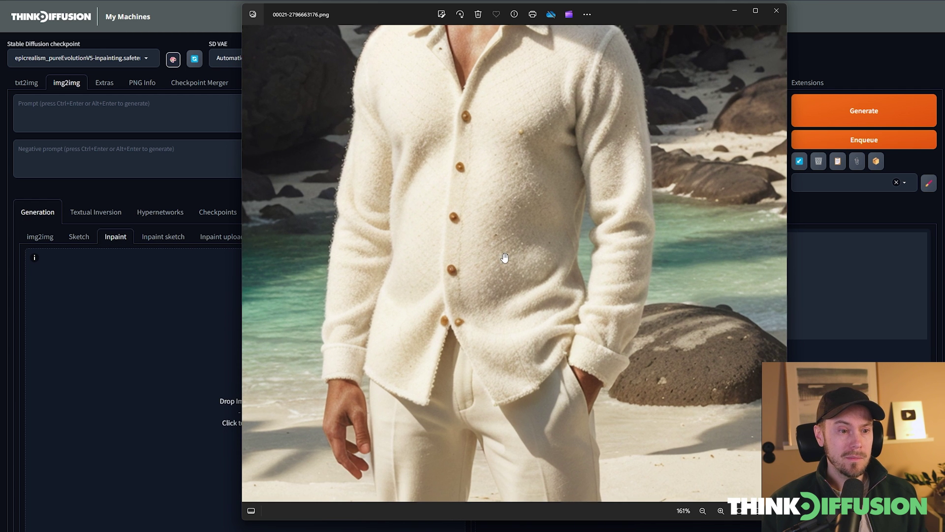
drag(516, 185, 507, 267)
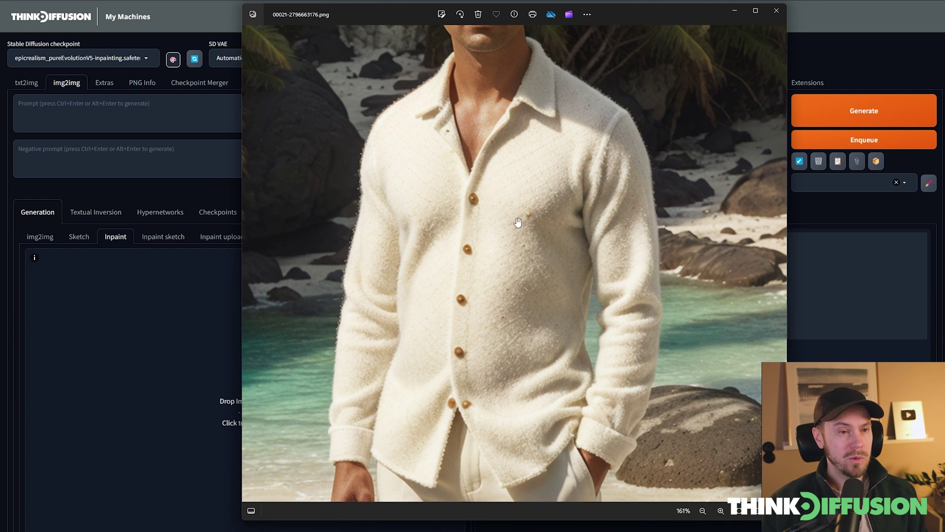
scroll(546, 262, down, 5)
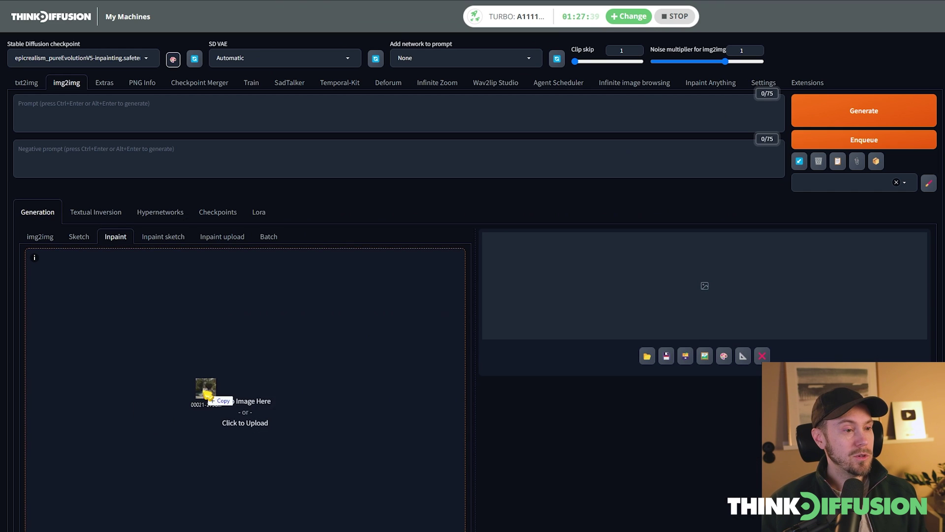
- Drop the beach portrait onto the Inpaint canvas, go fullscreen, and mask the cream knit shirt
drag(205, 386, 211, 402)
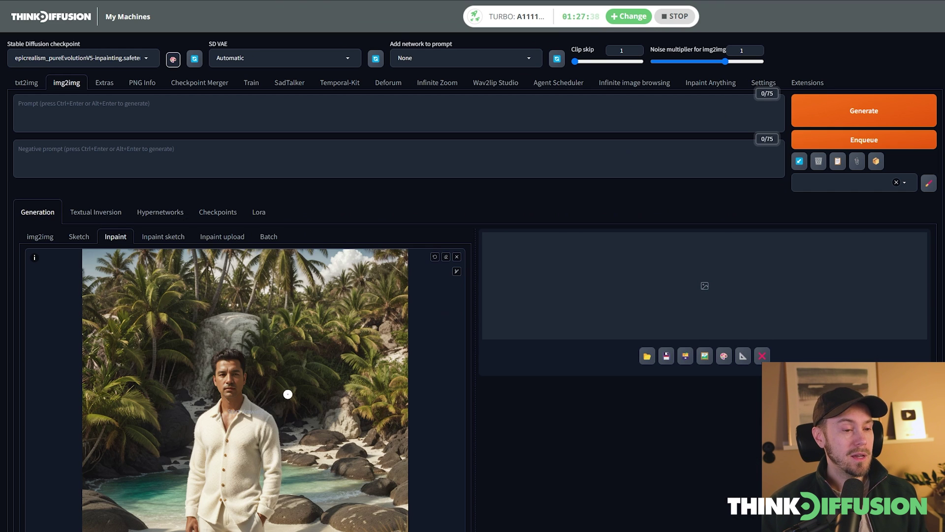
key(s)
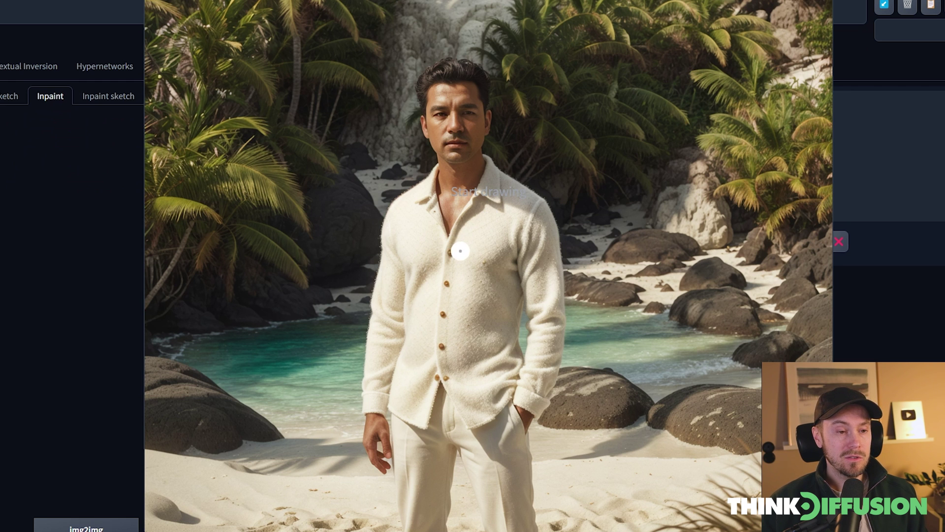
mouse_move(489, 192)
mouse_down()
mouse_move(445, 249)
mouse_move(430, 208)
mouse_move(434, 176)
mouse_move(409, 204)
mouse_move(394, 238)
mouse_move(373, 386)
mouse_move(442, 374)
mouse_move(467, 413)
mouse_move(512, 397)
mouse_move(528, 407)
mouse_move(537, 391)
mouse_move(501, 189)
mouse_move(474, 293)
mouse_move(425, 267)
mouse_move(419, 253)
mouse_move(415, 340)
mouse_move(402, 363)
mouse_move(423, 356)
mouse_move(520, 243)
mouse_move(514, 355)
mouse_move(510, 373)
mouse_move(480, 389)
mouse_up()
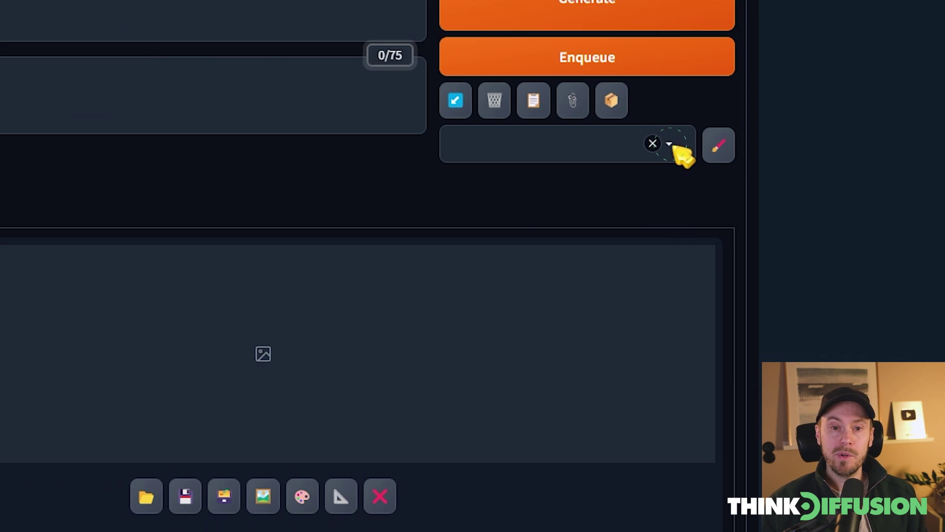
- Apply the Linen style and enter 'shirt' as the prompt
click(906, 182)
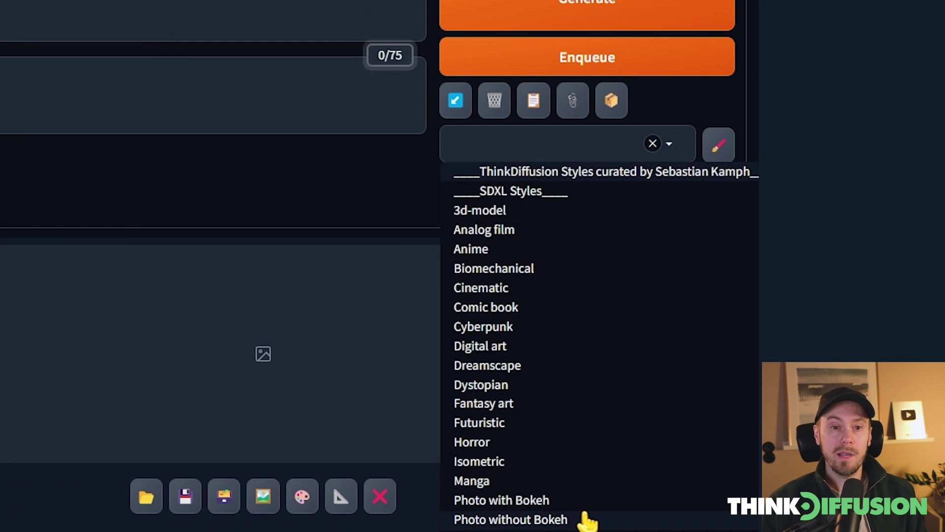
scroll(584, 521, down, 5)
scroll(588, 446, down, 5)
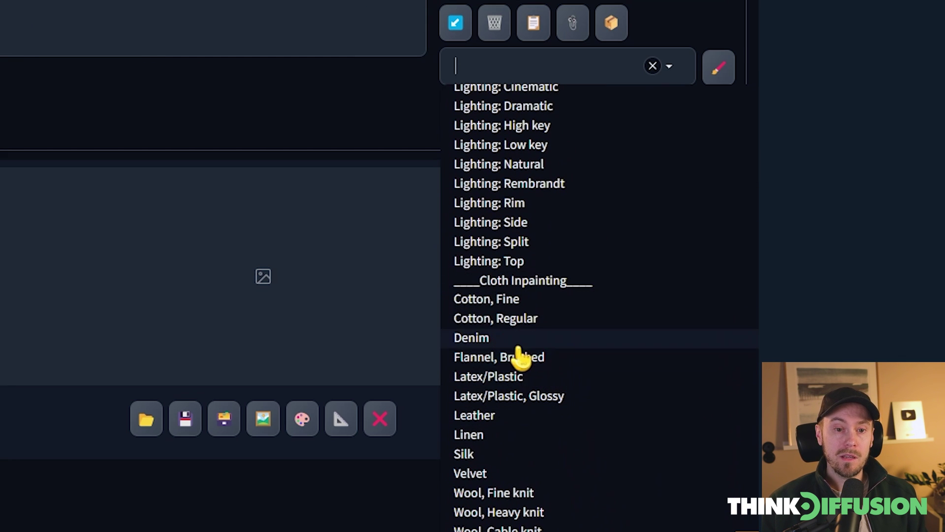
click(472, 435)
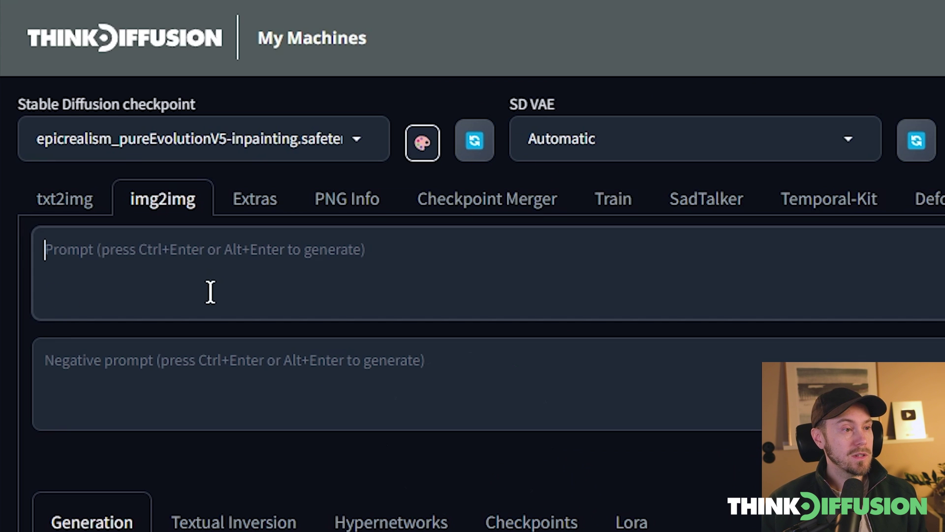
click(210, 292)
text(shirt)
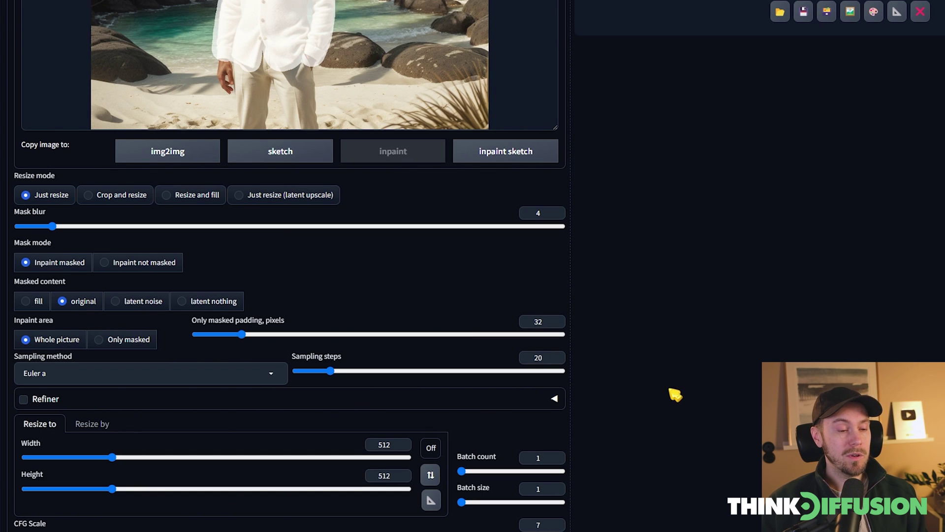
- Match the output size to the source at 1536×1536 and lower denoising strength to 0.6
scroll(677, 393, down, 1)
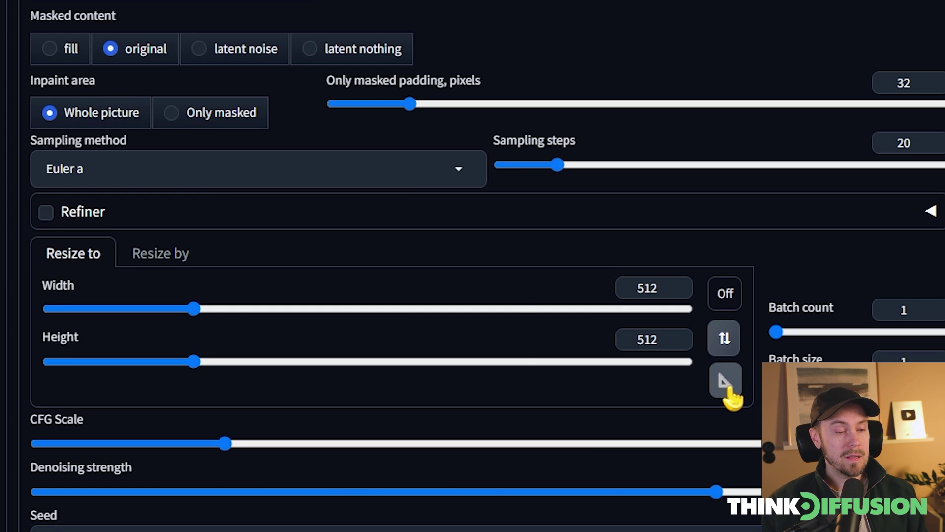
click(730, 391)
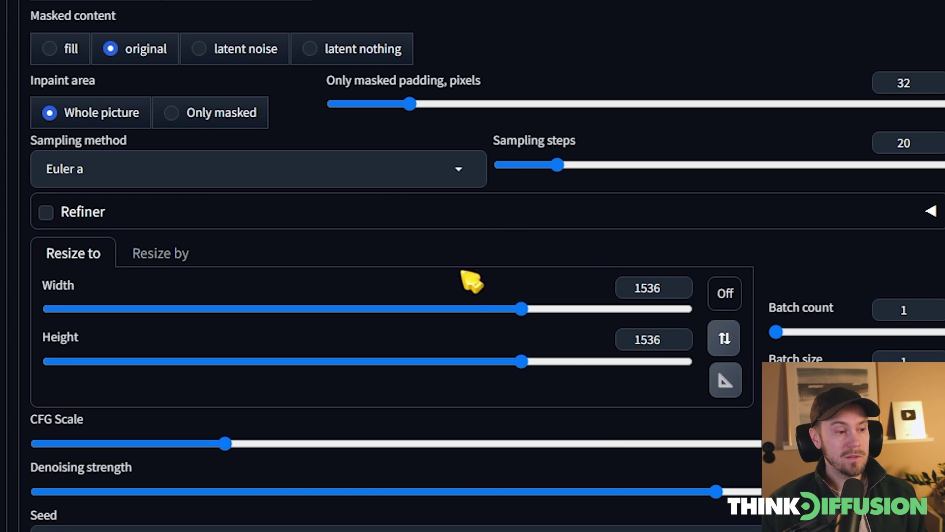
scroll(788, 305, down, 3)
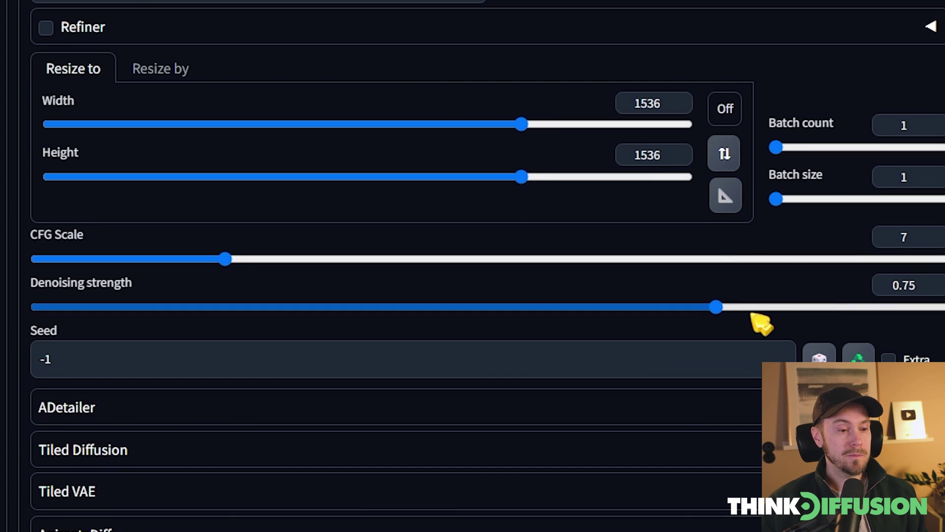
drag(723, 306, 590, 323)
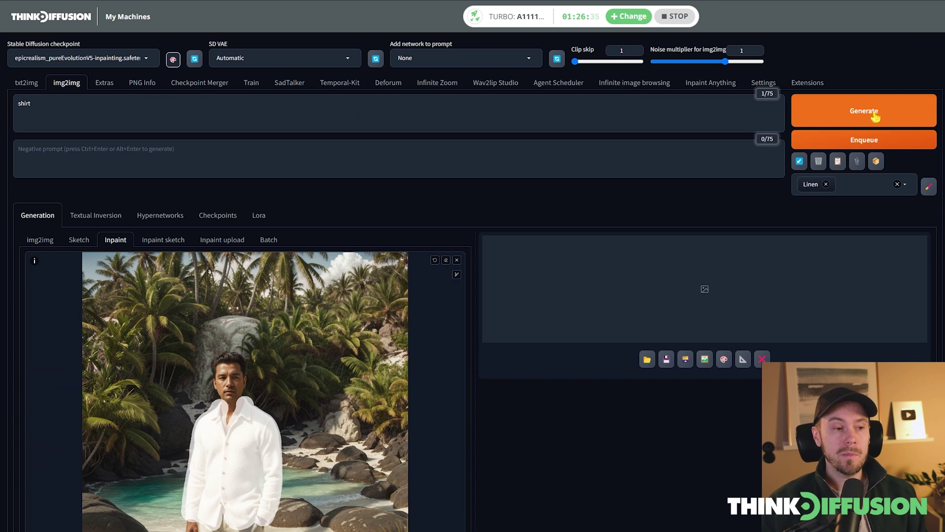
- Generate the linen-shirt inpaint, view it full size, and load the result into the inpaint canvas
click(876, 116)
scroll(727, 334, down, 2)
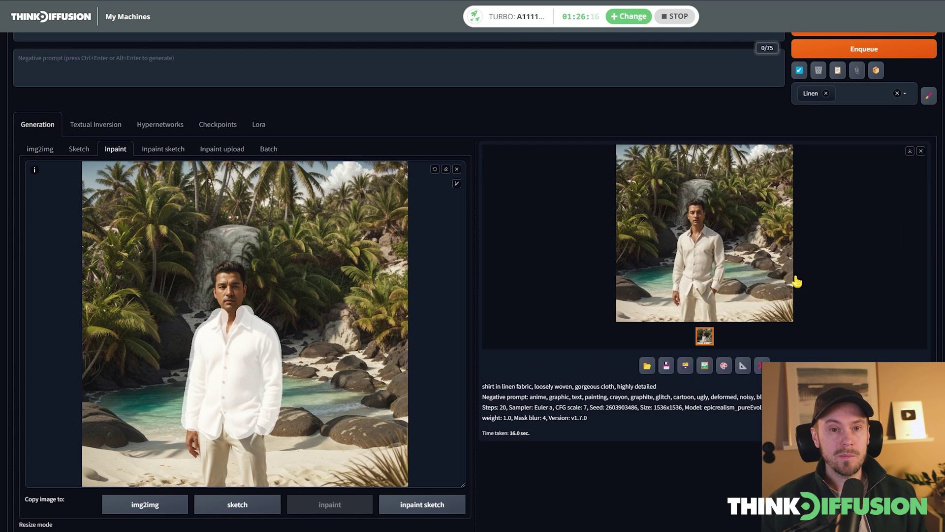
click(794, 279)
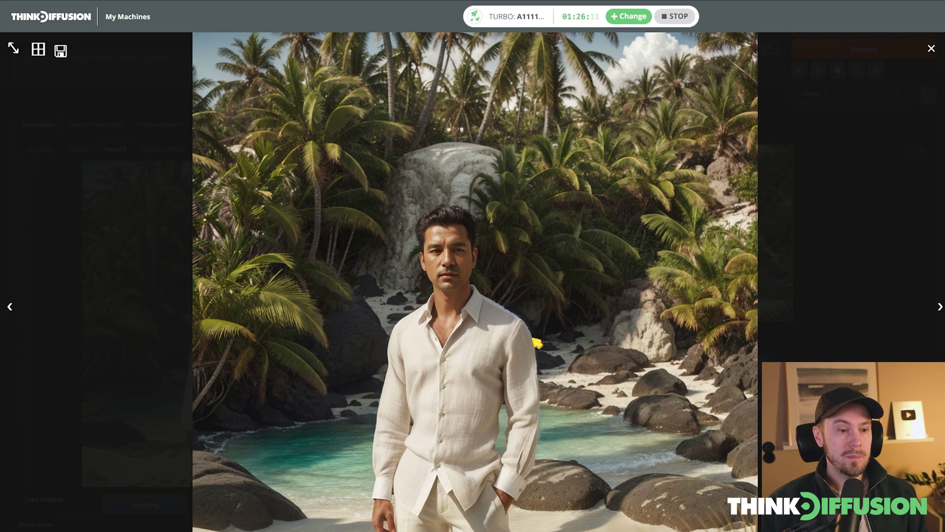
scroll(537, 343, down, 2)
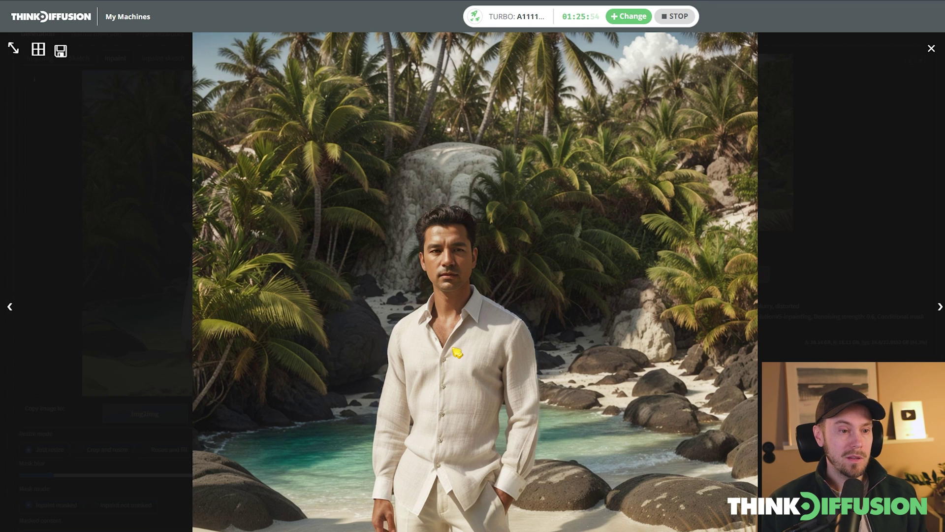
click(637, 360)
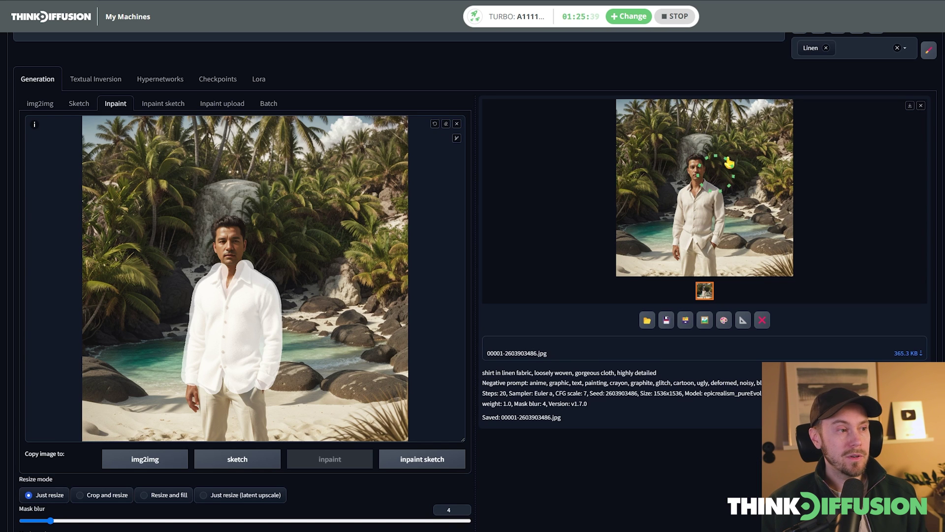
drag(729, 163, 276, 189)
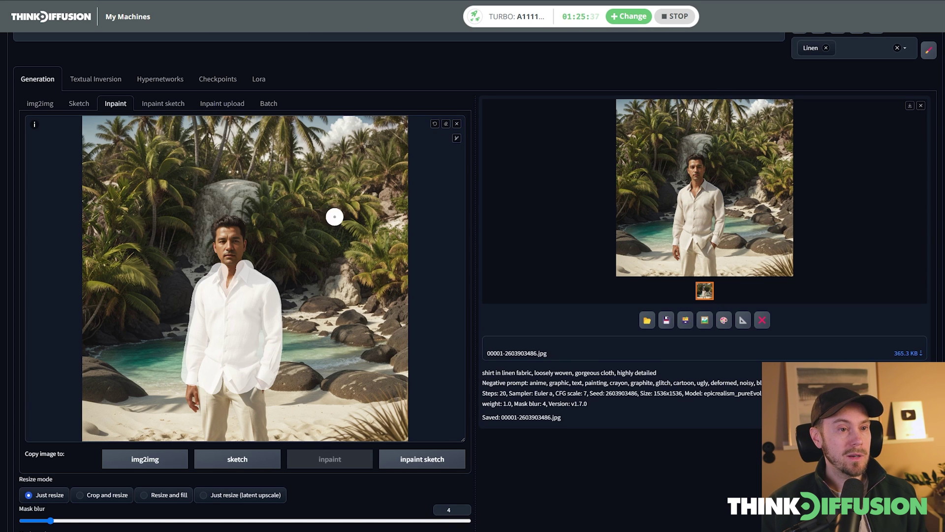
- Replace the shirt mask with a mask over the man's face and set the prompt to 'man face'
click(446, 124)
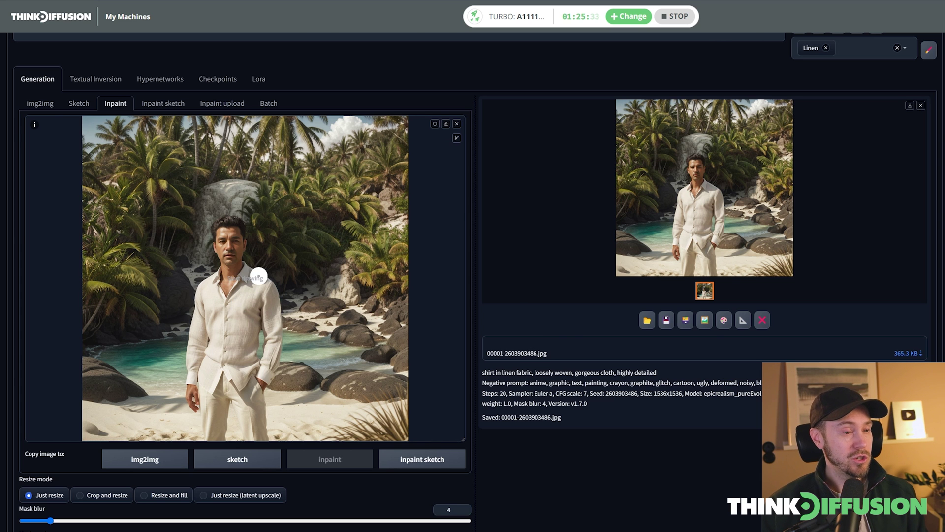
key(s)
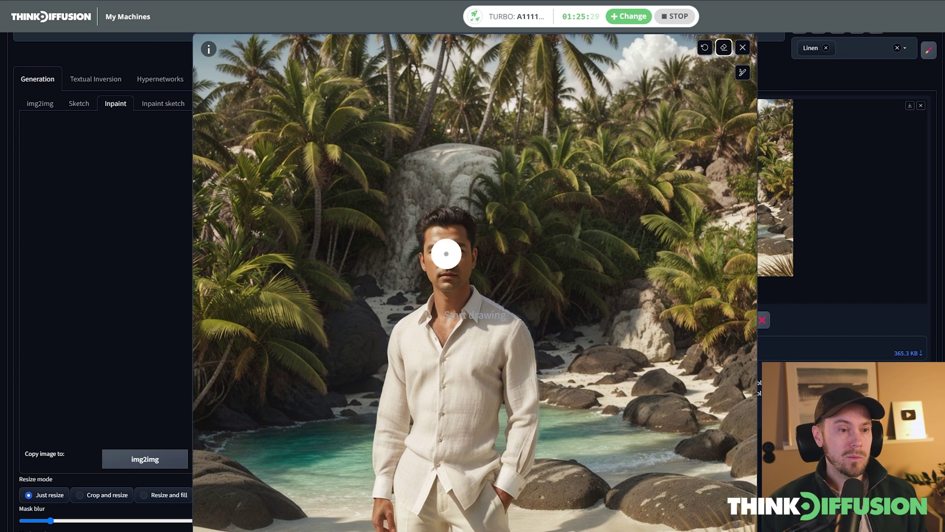
mouse_move(447, 254)
mouse_down()
mouse_move(452, 241)
mouse_move(437, 253)
mouse_move(445, 275)
mouse_move(454, 248)
mouse_up()
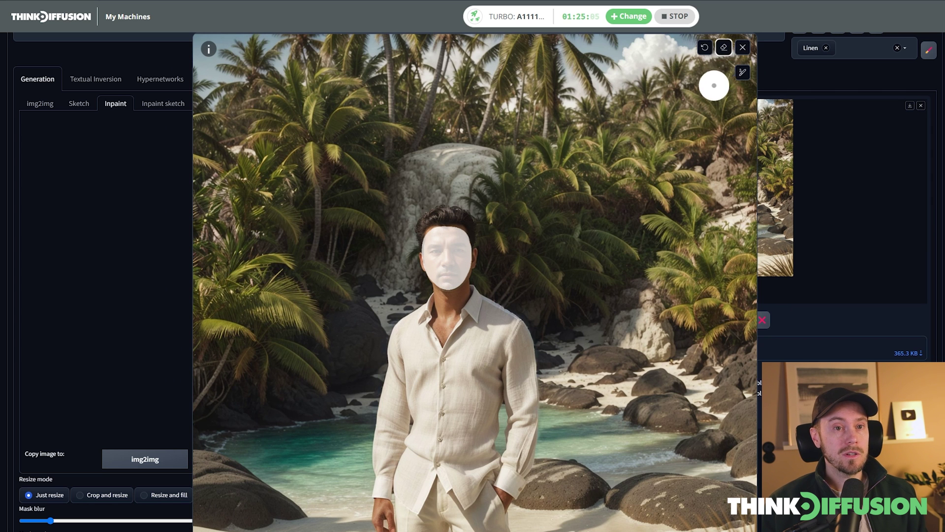
click(743, 49)
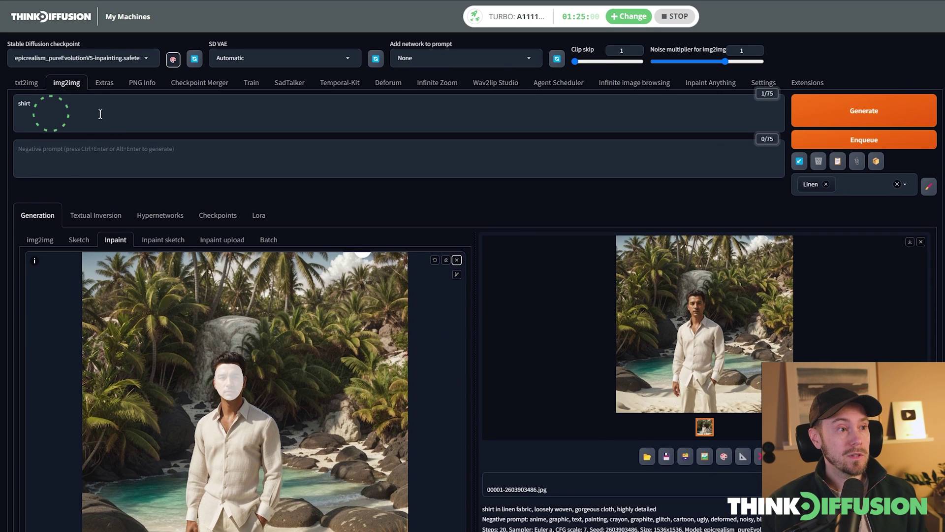
triple_click(100, 114)
text(man face)
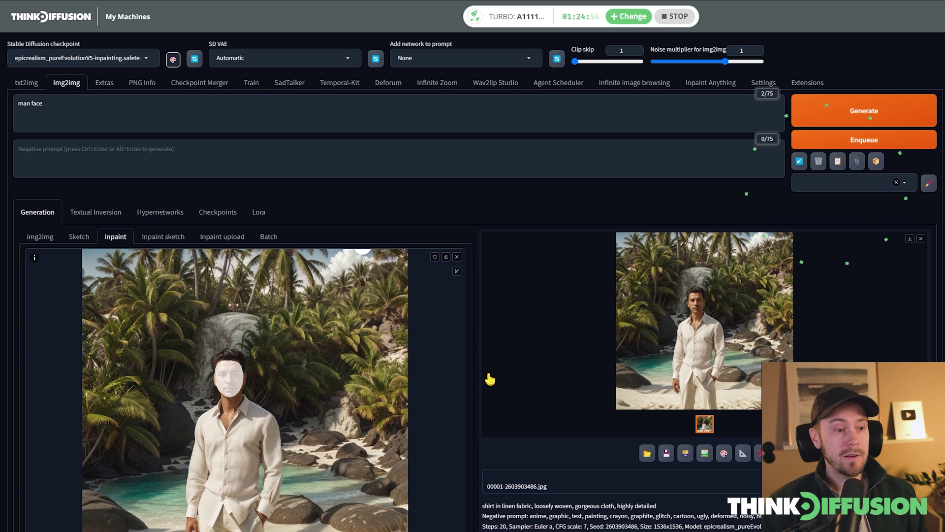
- Set Inpaint area to Only masked, size 768×768, and batch count 4
scroll(490, 379, down, 10)
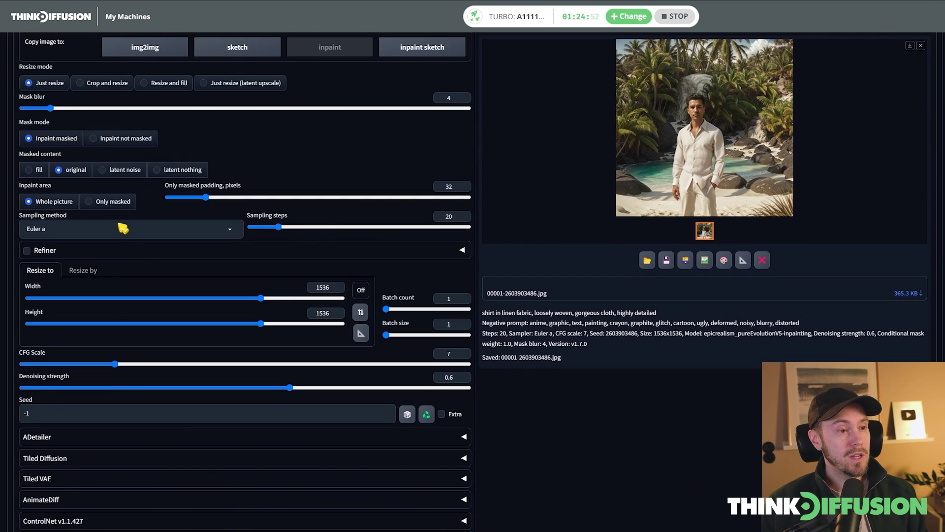
click(109, 206)
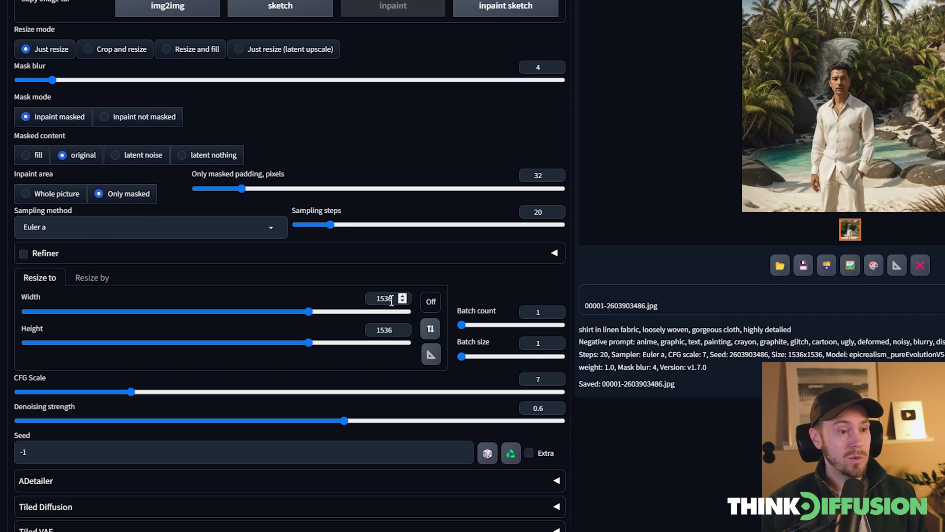
double_click(325, 287)
text(768)
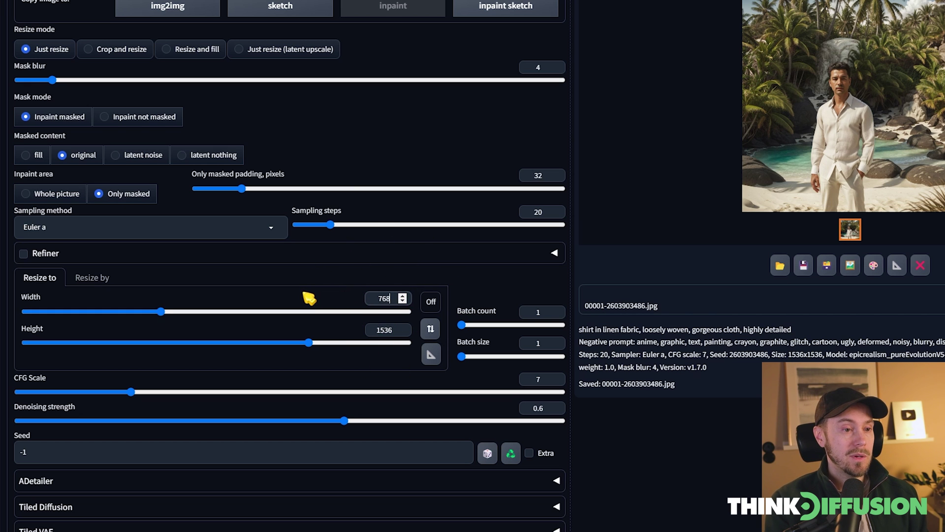
key(Tab)
text(768)
key(Tab)
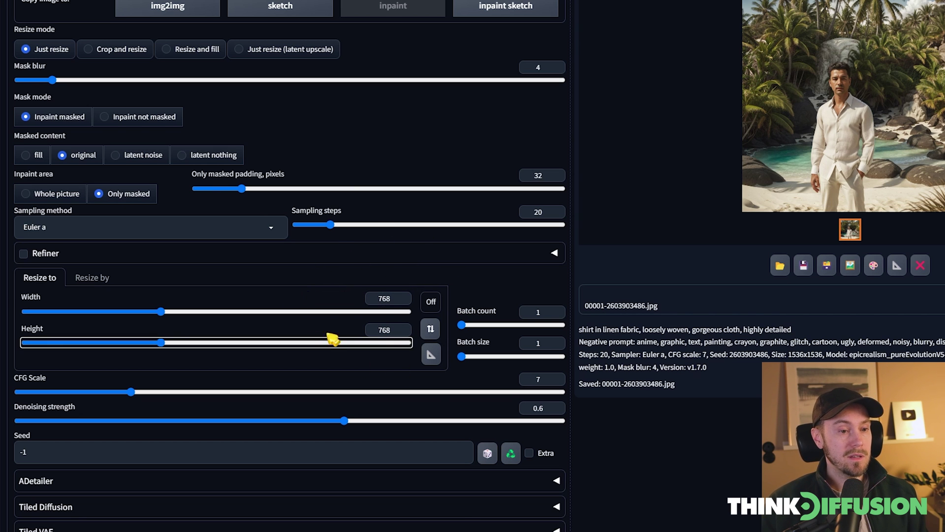
text(4)
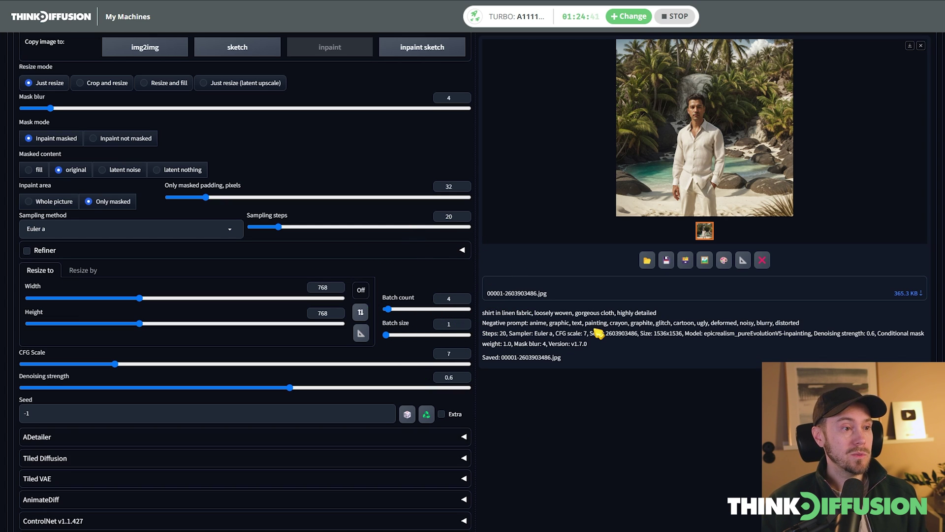
- Generate the batch of four 'man face' variants
scroll(813, 348, up, 10)
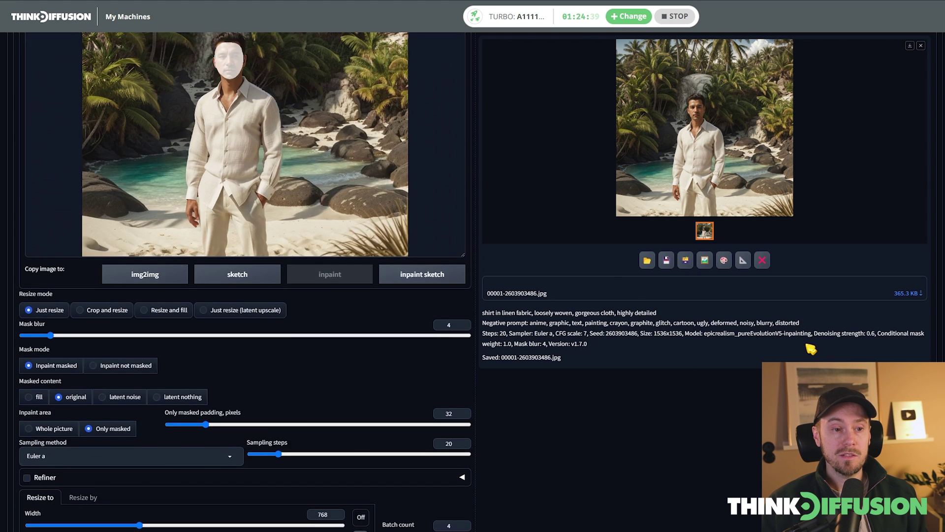
click(860, 67)
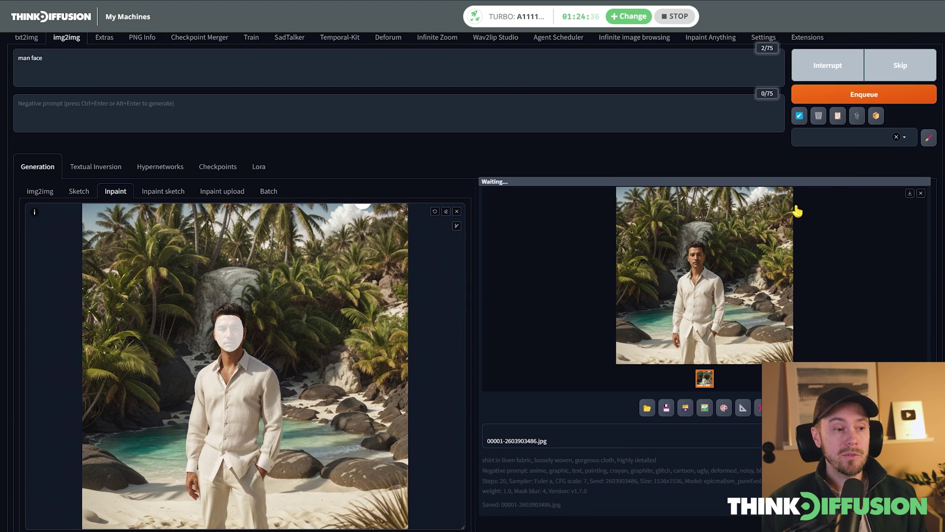
scroll(663, 255, down, 5)
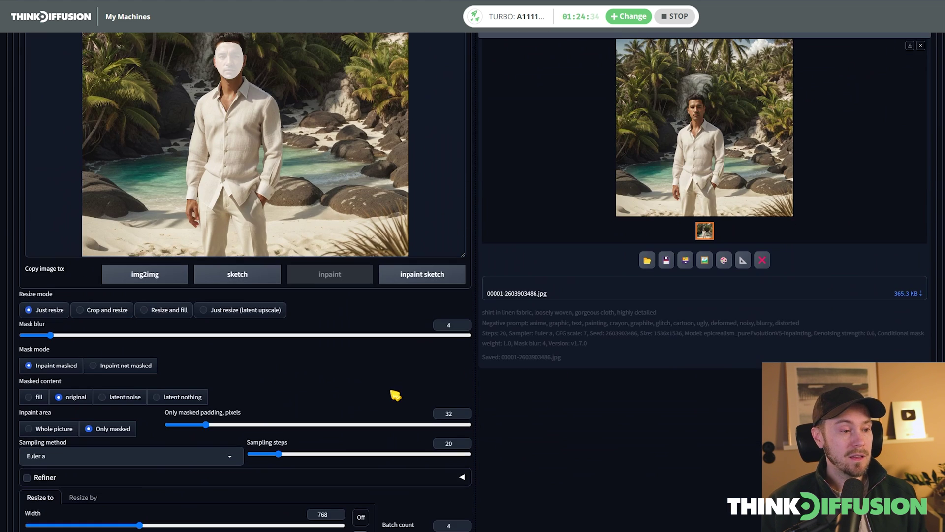
scroll(748, 353, up, 5)
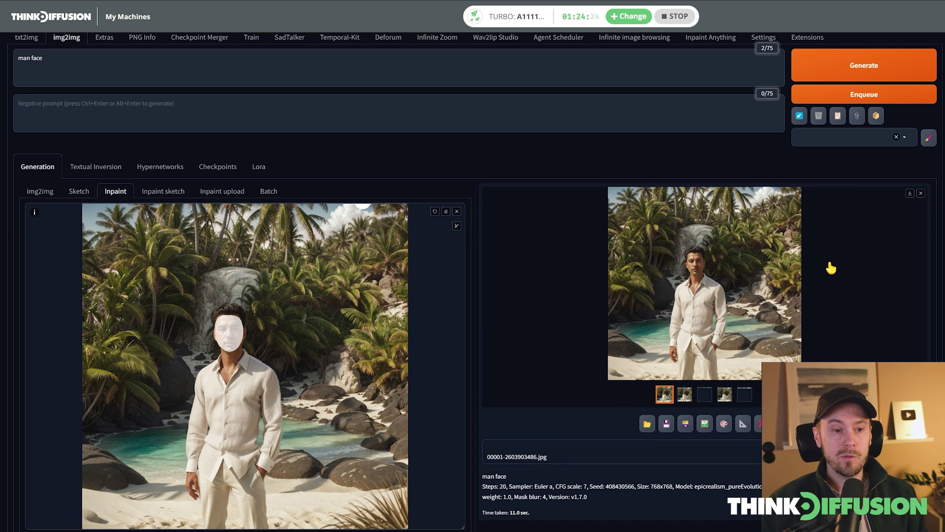
- Show the four face variants as a grid and browse each one full-screen
click(685, 394)
click(696, 281)
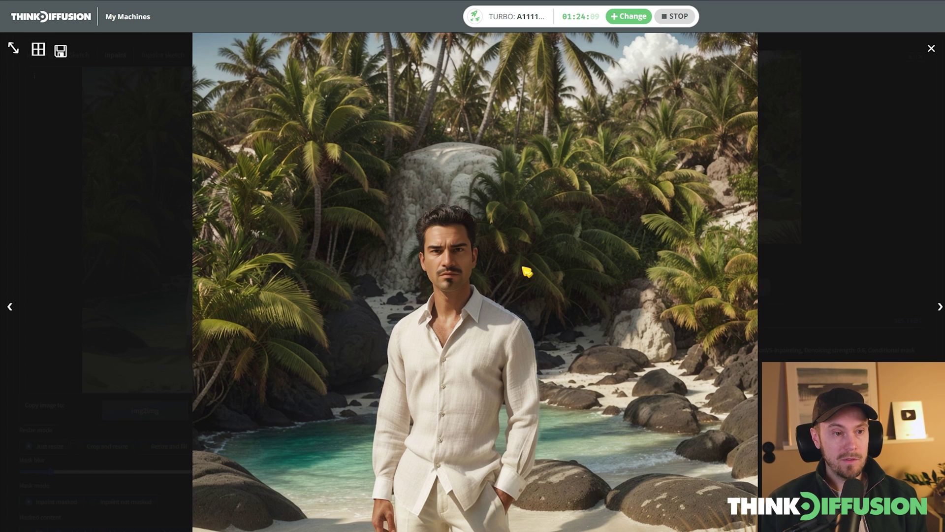
key(Right)
key(Right)
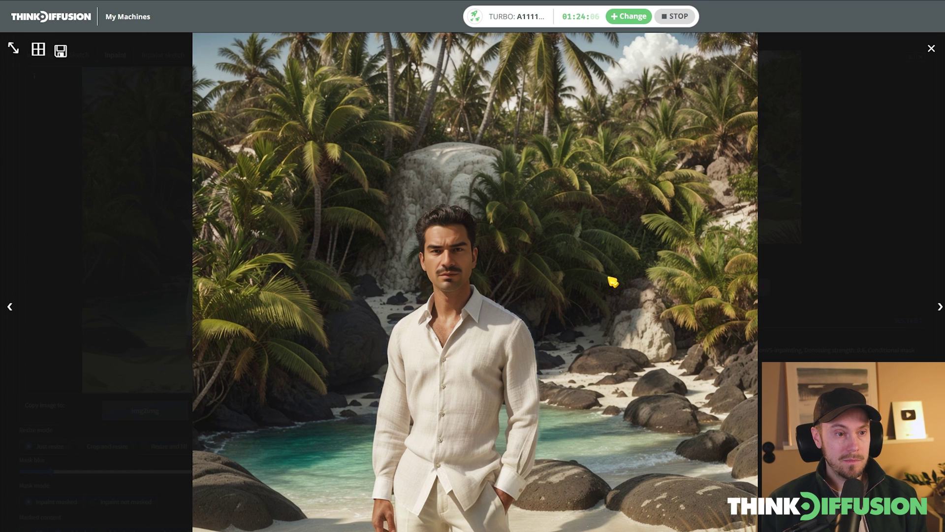
key(Right)
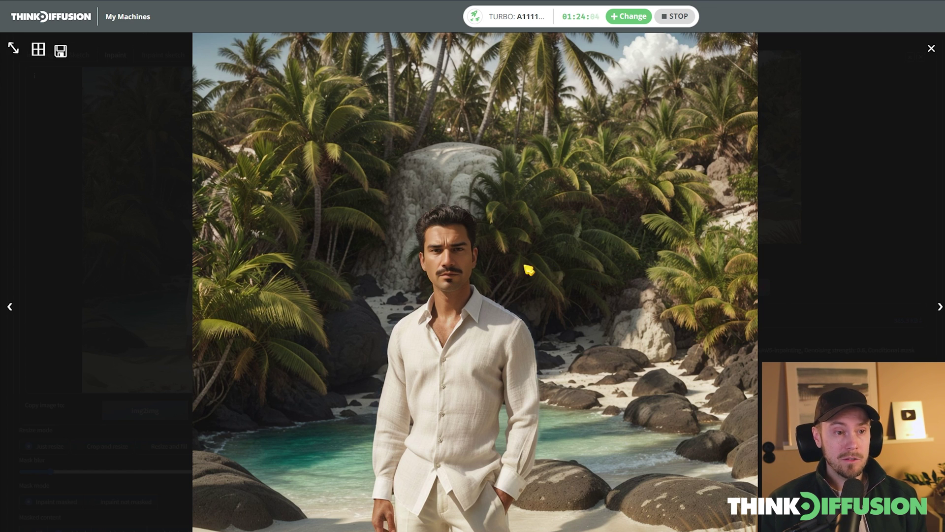
key(Right)
key(Right)
key(Right)
key(Right)
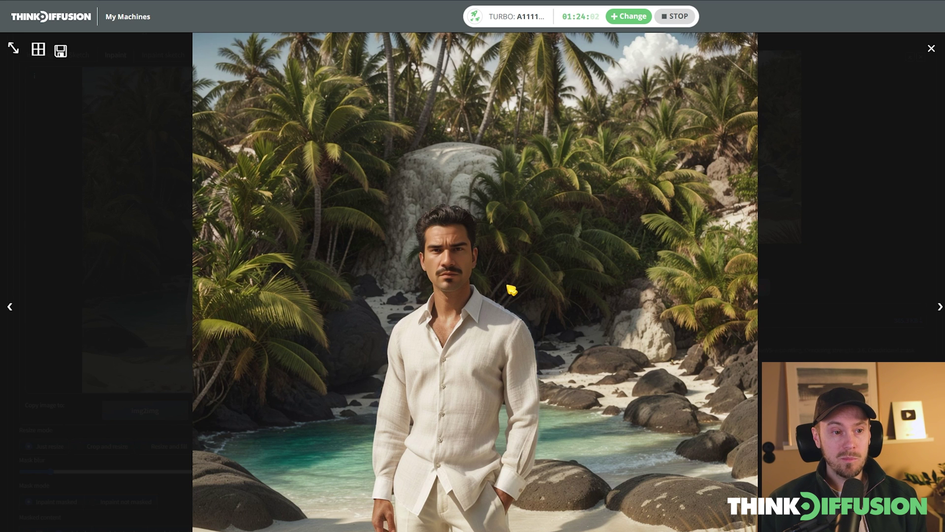
key(Right)
key(Right)
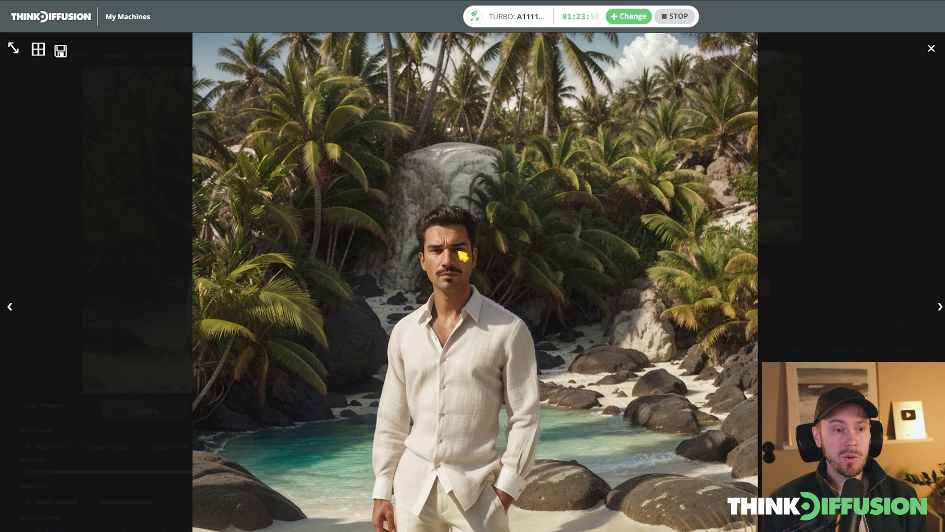
key(Escape)
- Raise denoising strength to 0.8 and generate a new batch of face variants
scroll(538, 394, down, 8)
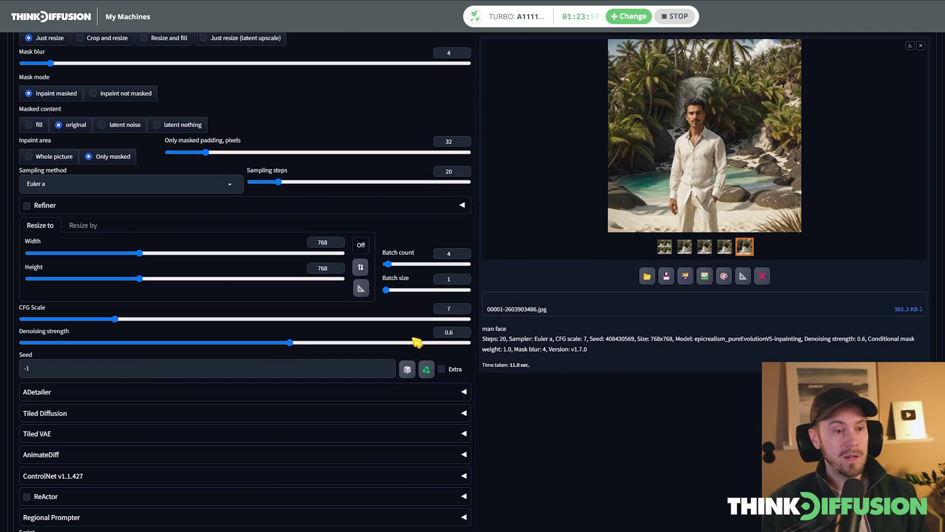
drag(294, 347, 382, 346)
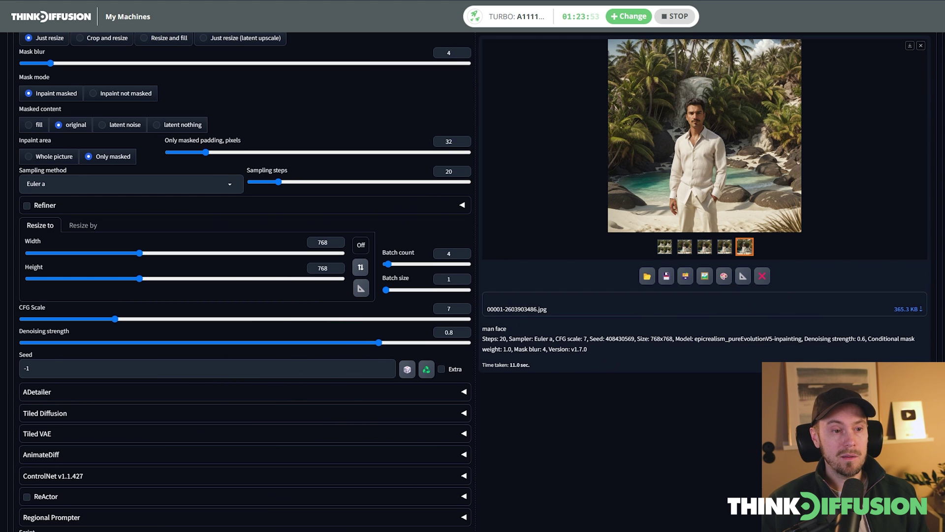
scroll(658, 355, up, 15)
click(834, 106)
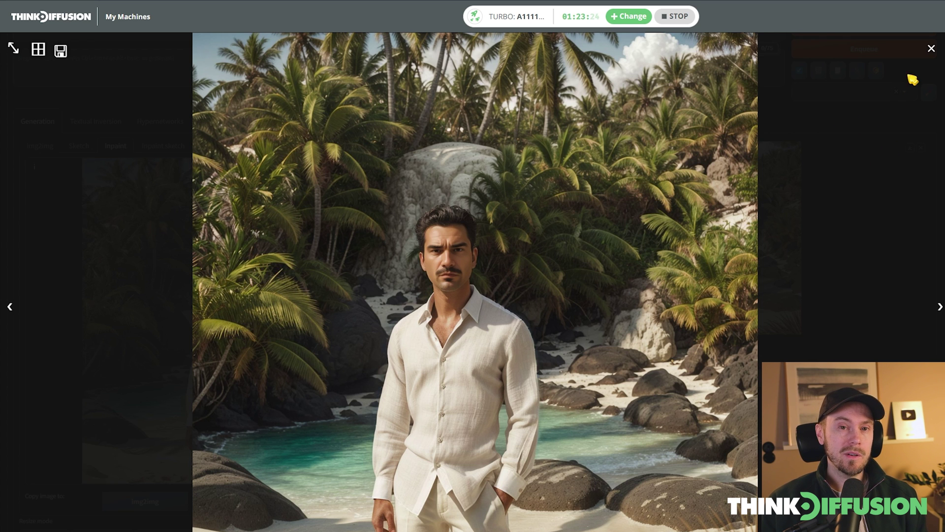
click(931, 48)
scroll(241, 131, up, 5)
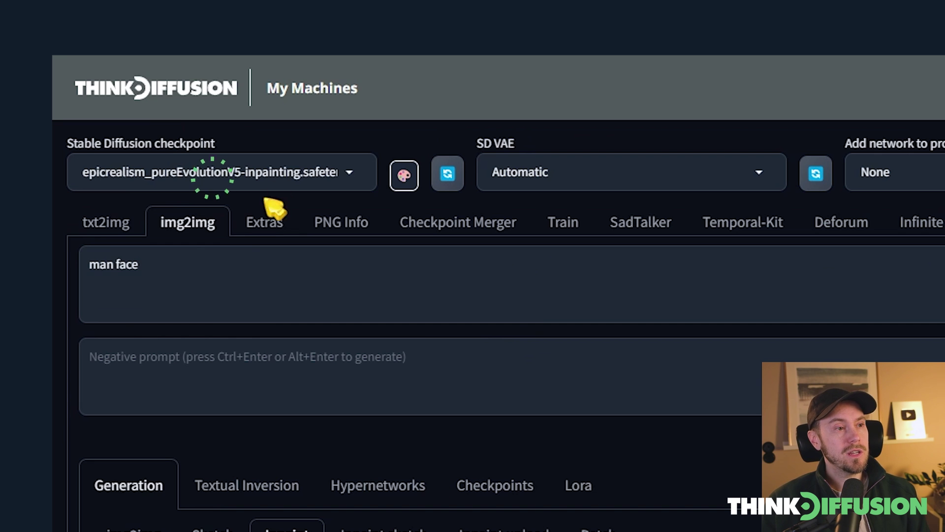
- Switch the checkpoint to 03-TD-UltraReal and set sampling steps to 30
click(212, 177)
text(td)
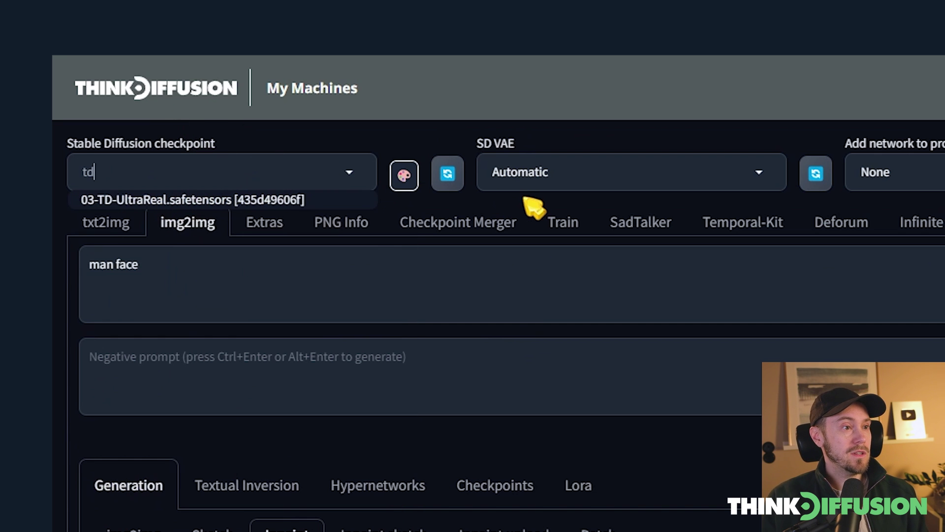
click(205, 200)
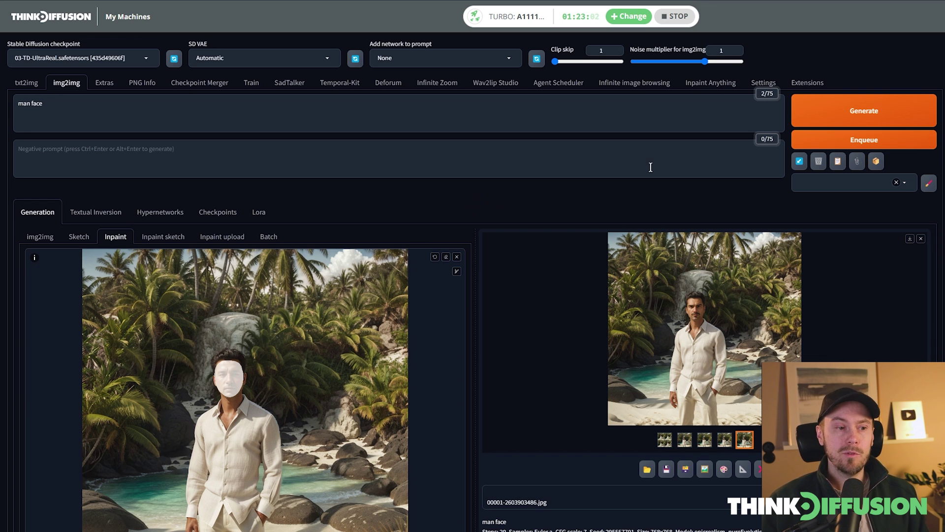
scroll(677, 171, down, 7)
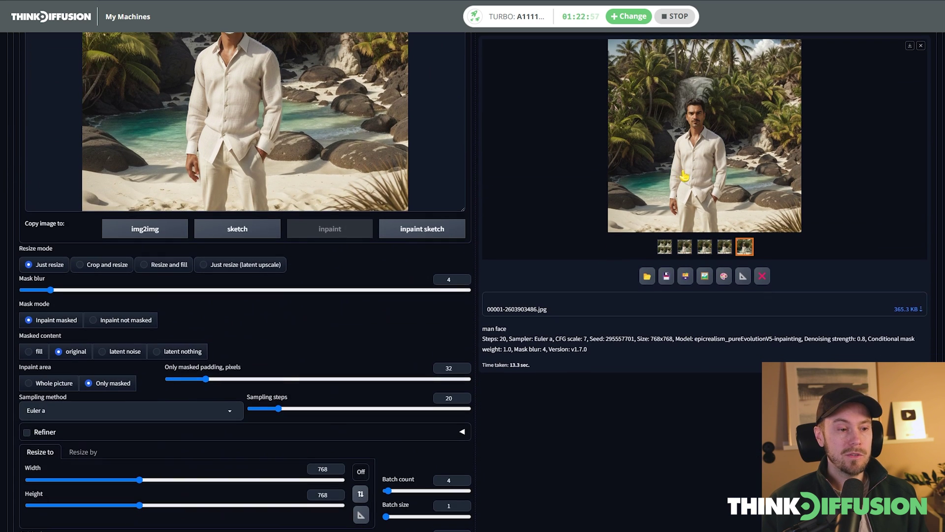
click(293, 408)
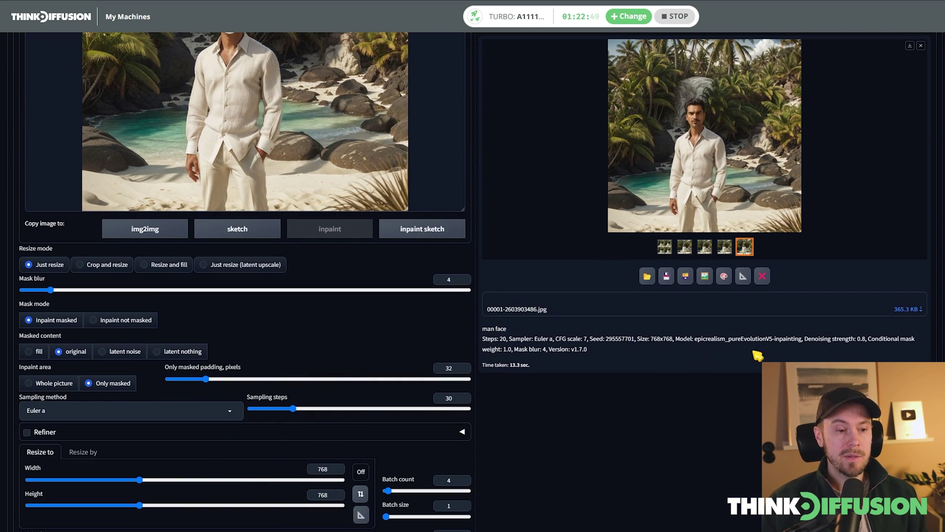
scroll(788, 320, up, 4)
- Regenerate the face batch with the new model and browse the results
click(865, 117)
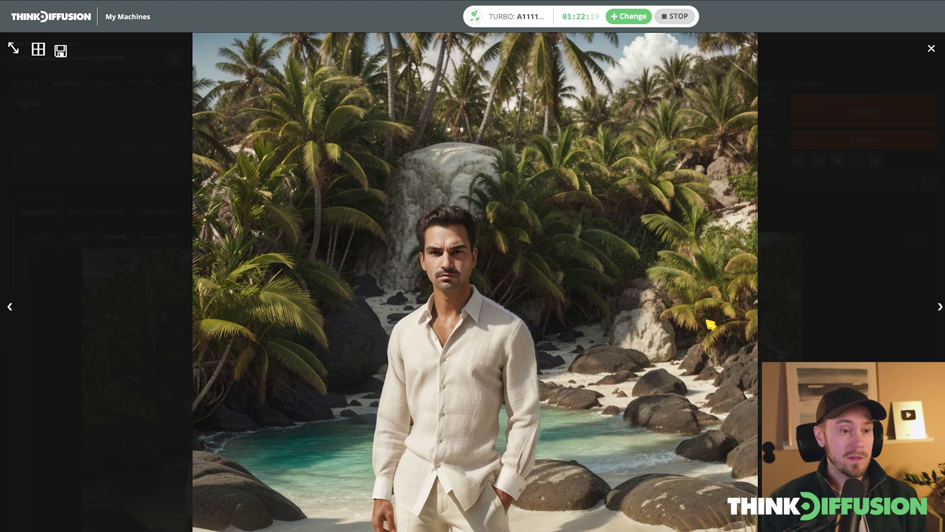
key(Right)
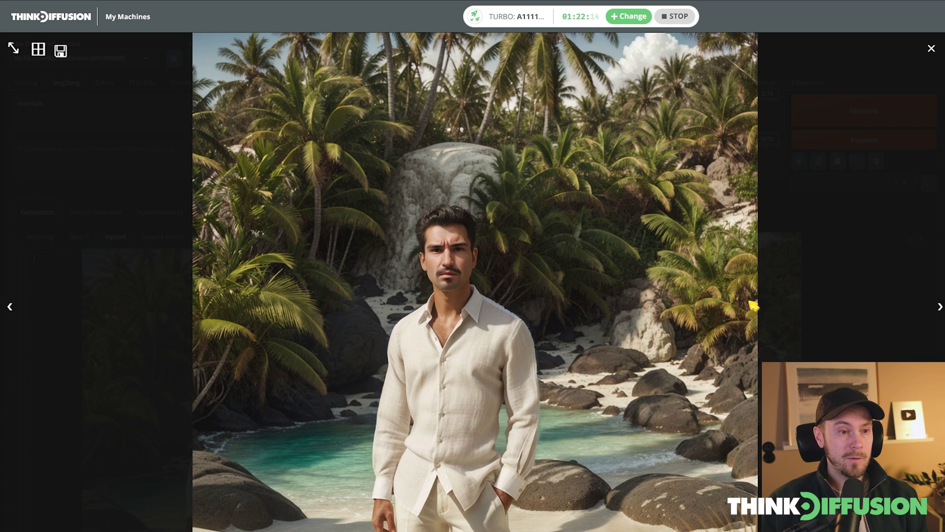
click(931, 48)
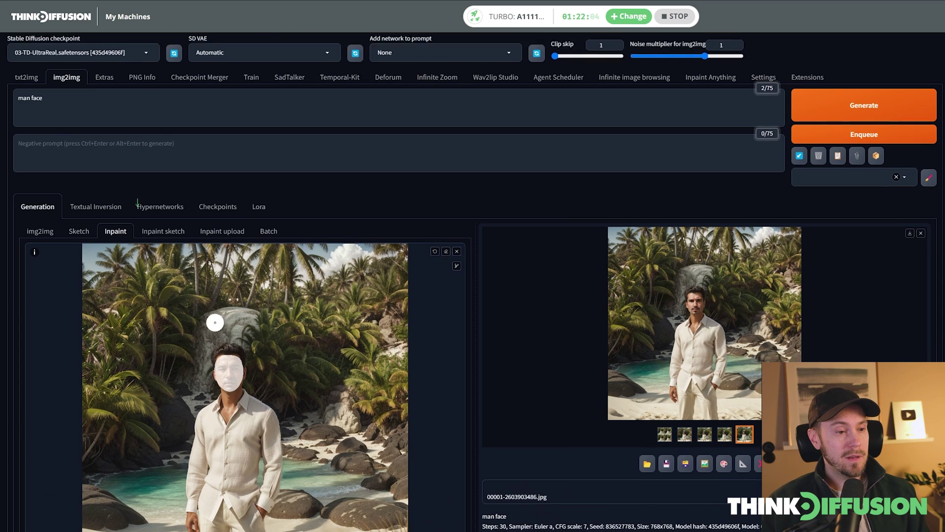
scroll(213, 318, down, 1)
- Sketch a magenta flamingo beside the man on the latest result and copy it to Inpaint
click(87, 191)
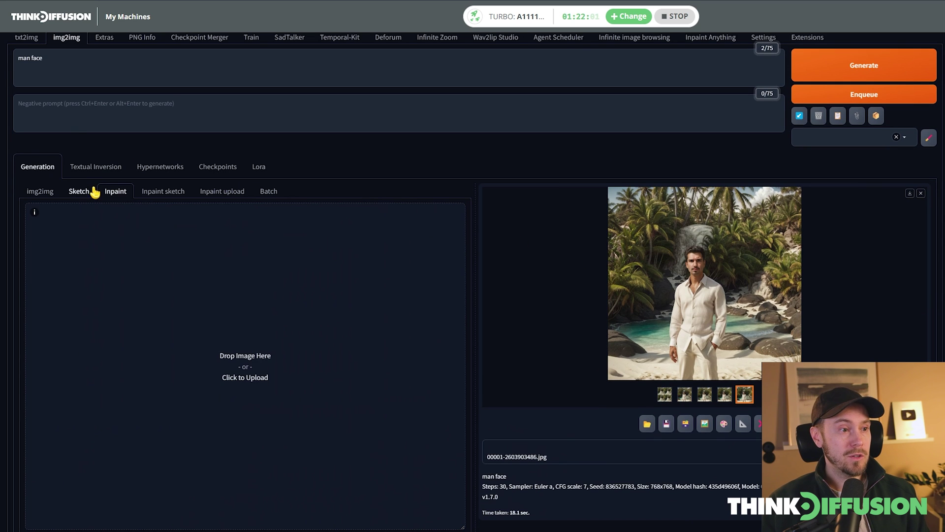
drag(694, 258, 251, 303)
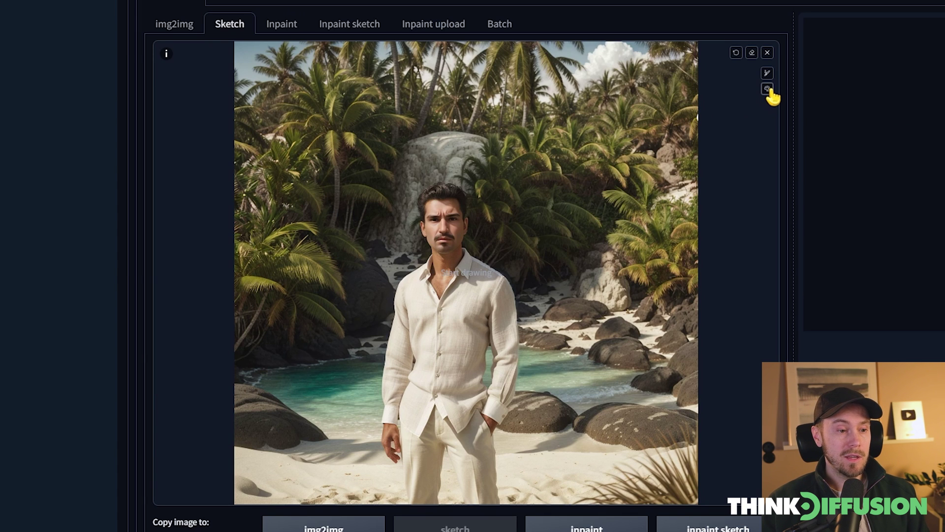
click(767, 89)
click(748, 94)
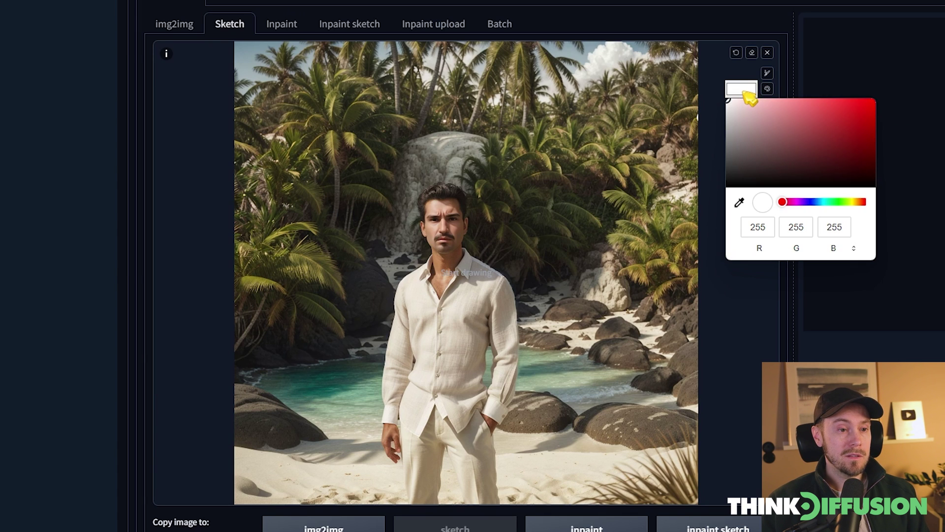
click(794, 202)
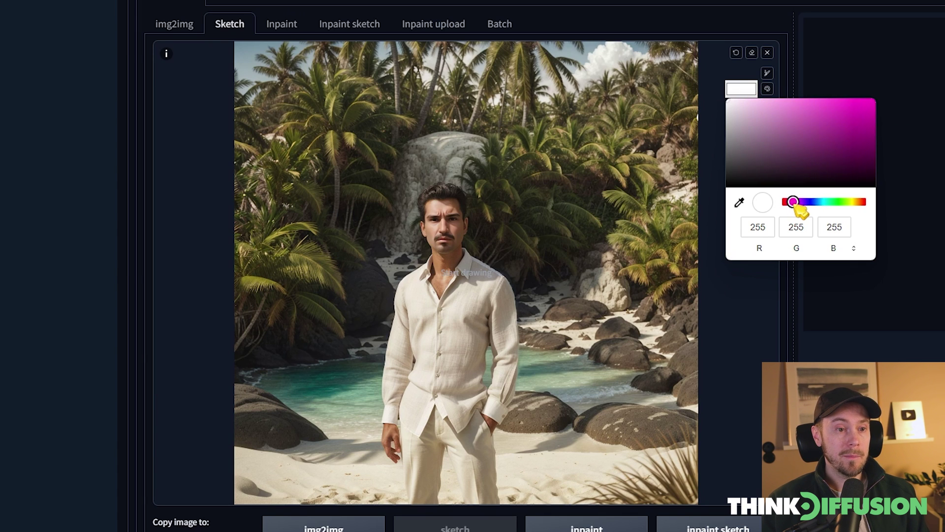
drag(876, 116, 874, 100)
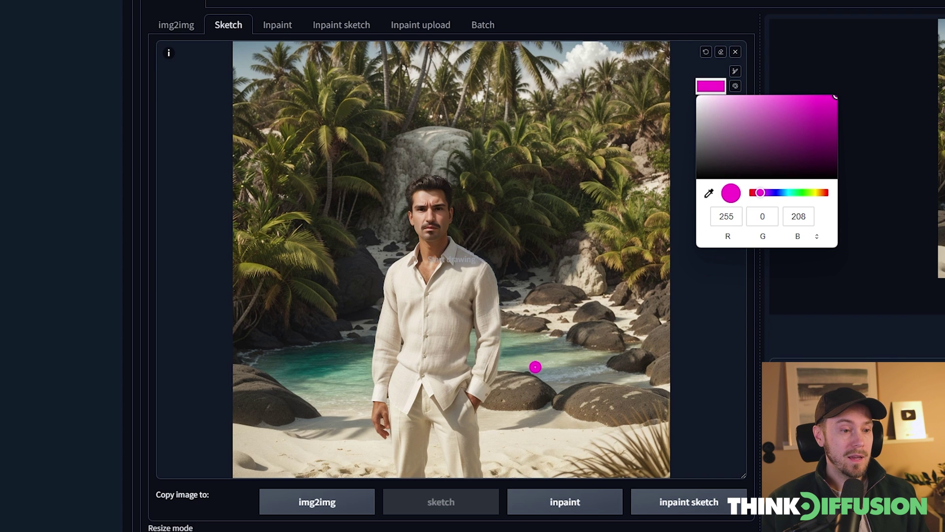
mouse_move(570, 400)
mouse_down()
mouse_move(570, 293)
mouse_move(517, 269)
mouse_move(563, 271)
mouse_move(497, 218)
mouse_up()
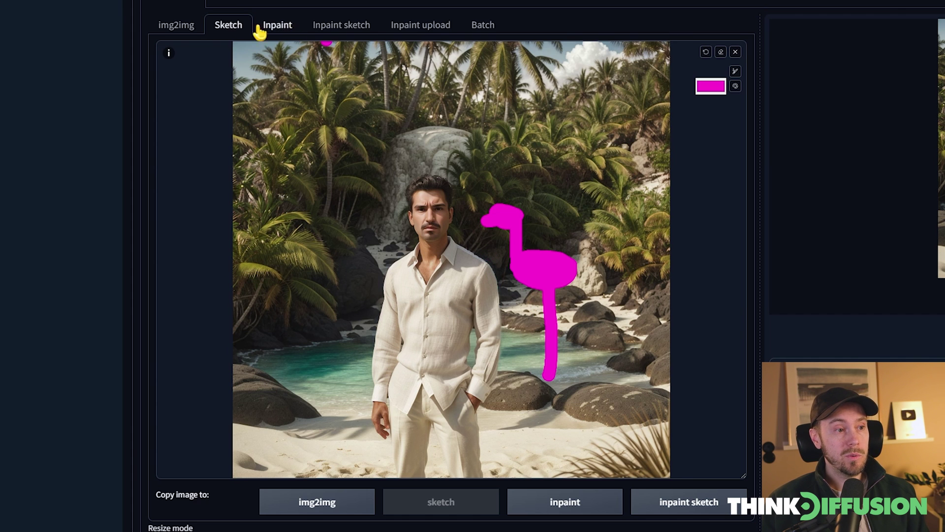
click(562, 502)
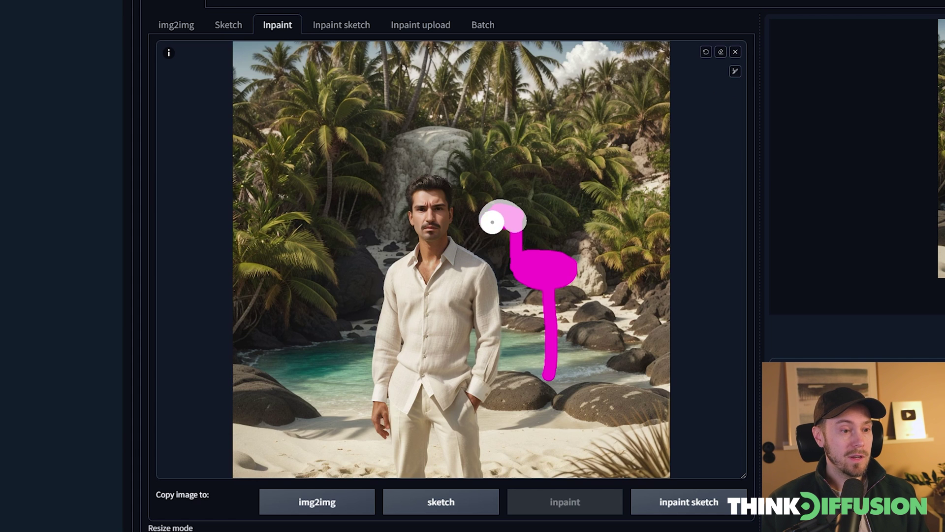
- Mask the flamingo, prompt 'flamingo standing in water', and add Original Photo Style and Default_Negative styles
mouse_move(493, 222)
mouse_down()
mouse_move(518, 227)
mouse_move(516, 251)
mouse_move(567, 264)
mouse_move(566, 277)
mouse_move(550, 281)
mouse_move(520, 274)
mouse_move(551, 289)
mouse_move(552, 378)
mouse_up()
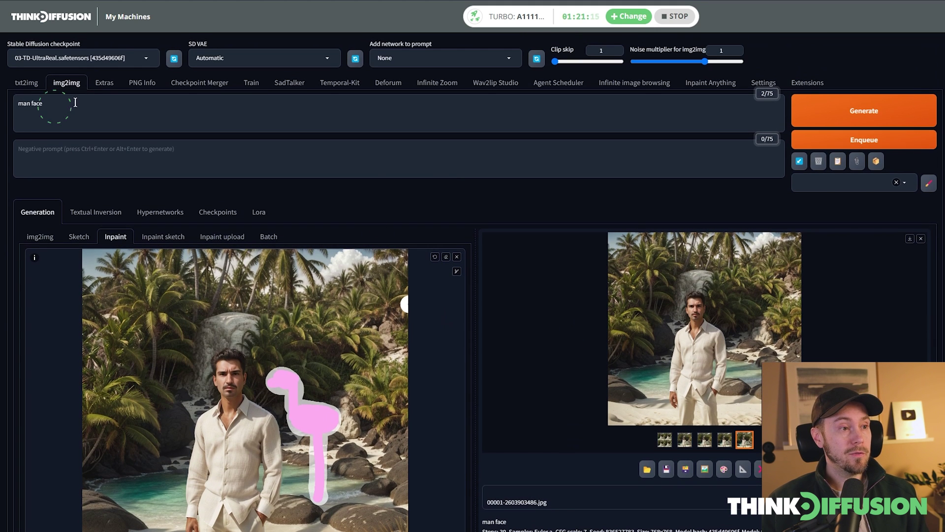
triple_click(75, 102)
text(flamingo standing)
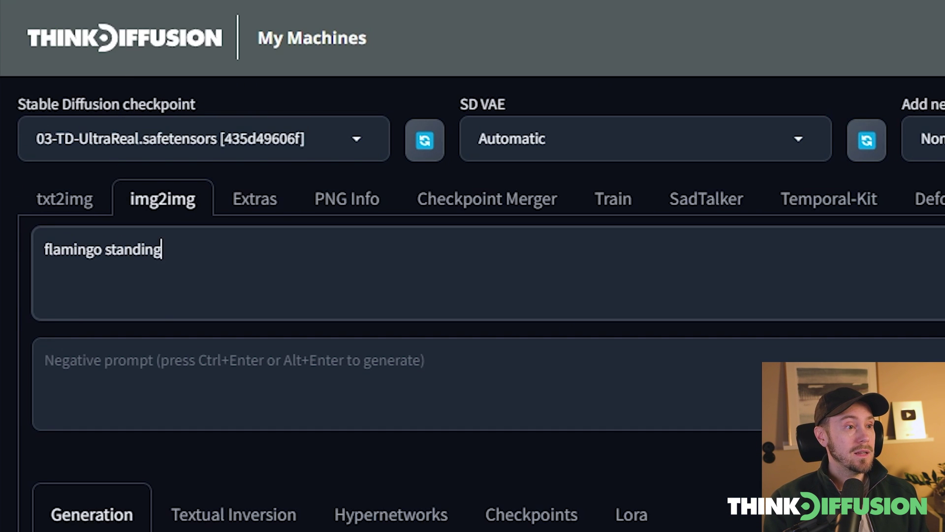
text( in water)
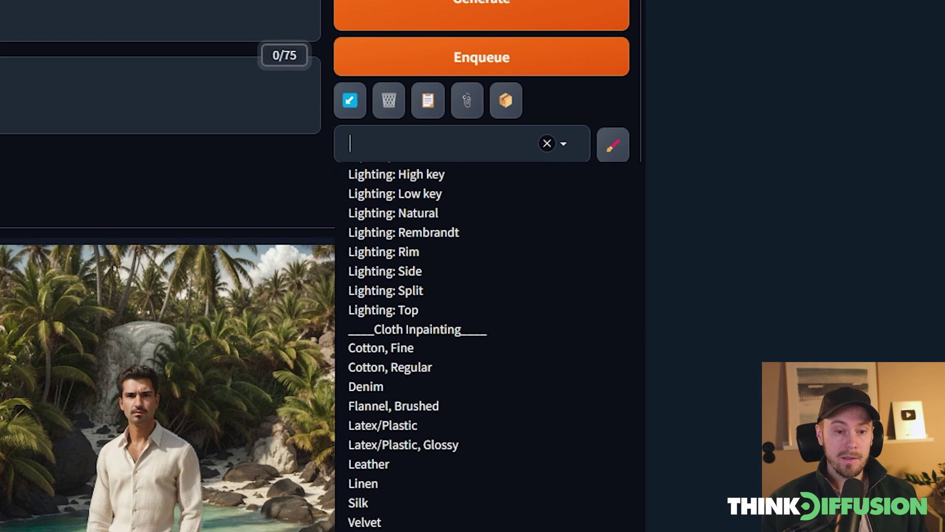
key(Return)
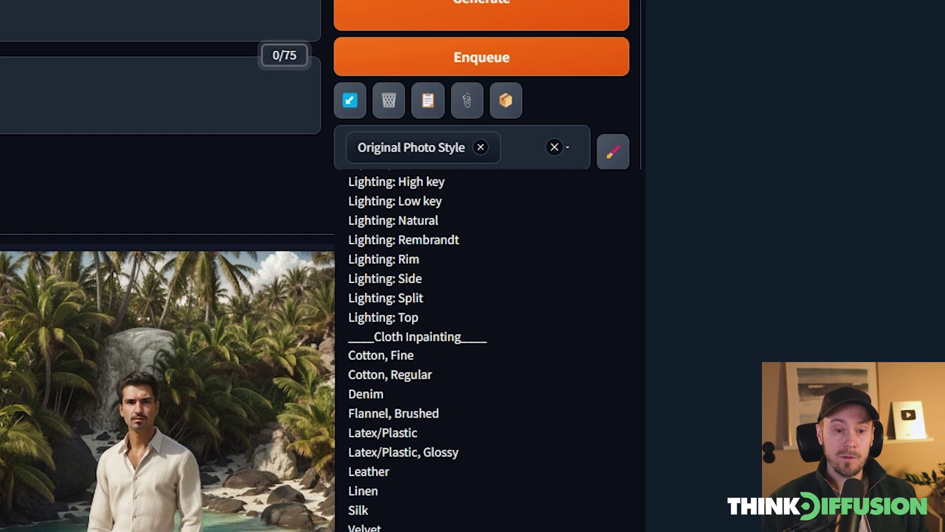
key(Return)
key(Escape)
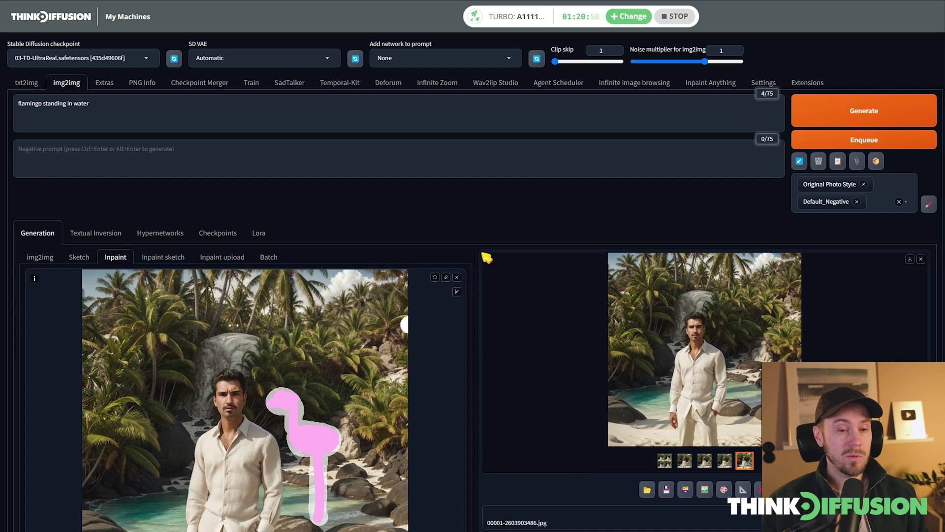
- Generate the realistic flamingo inpaint from the masked sketch
scroll(537, 352, down, 10)
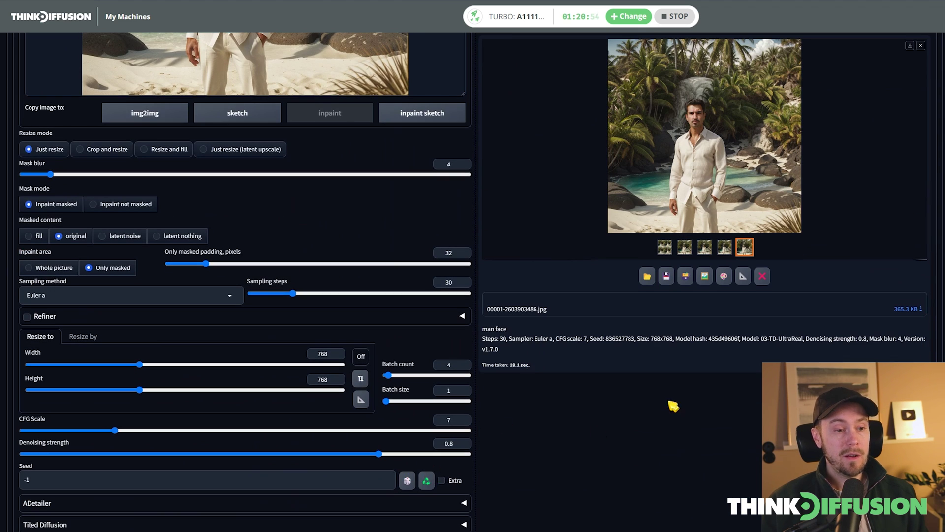
scroll(705, 401, up, 10)
click(862, 111)
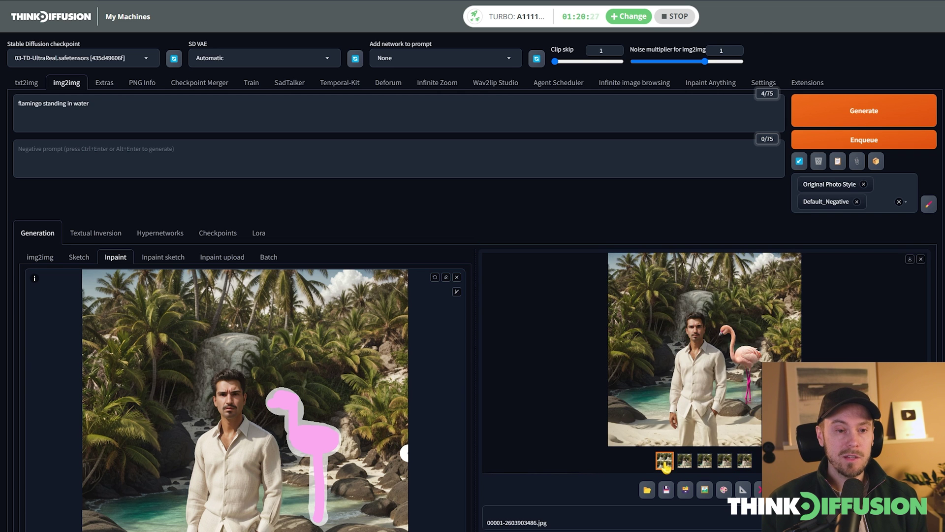
- Display the four flamingo variants as a grid and view it full-screen before closing
click(664, 462)
click(703, 385)
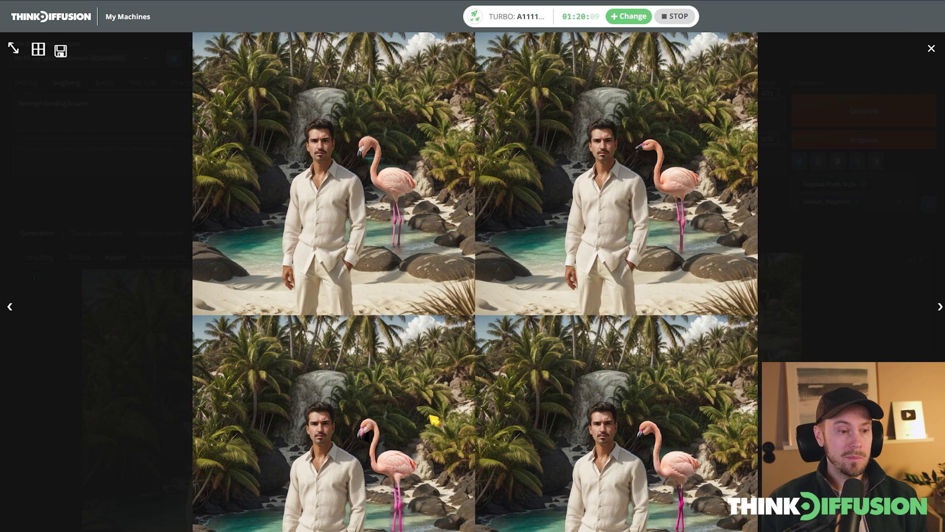
click(434, 420)
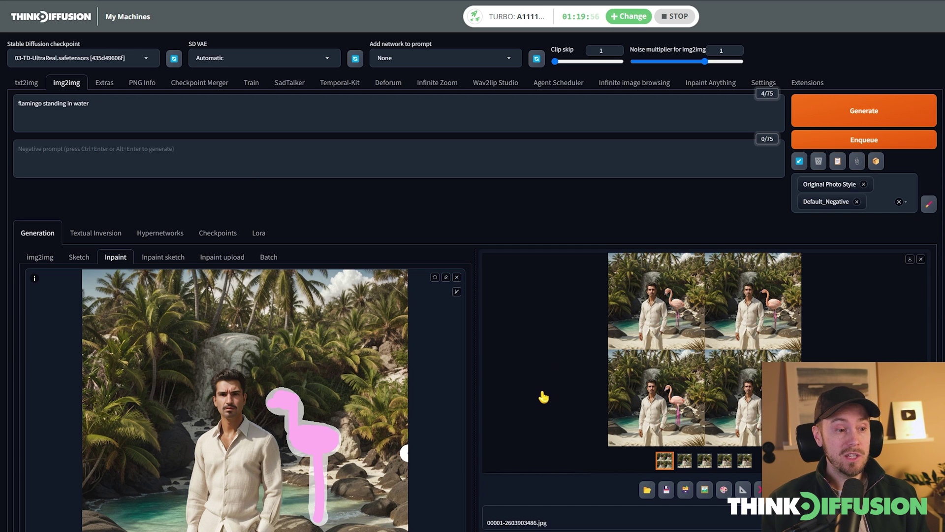
scroll(540, 397, down, 1)
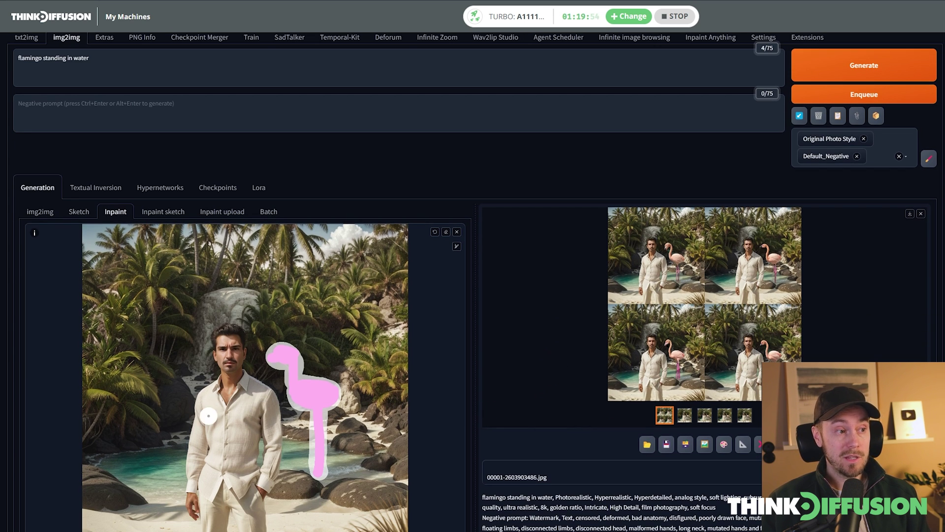